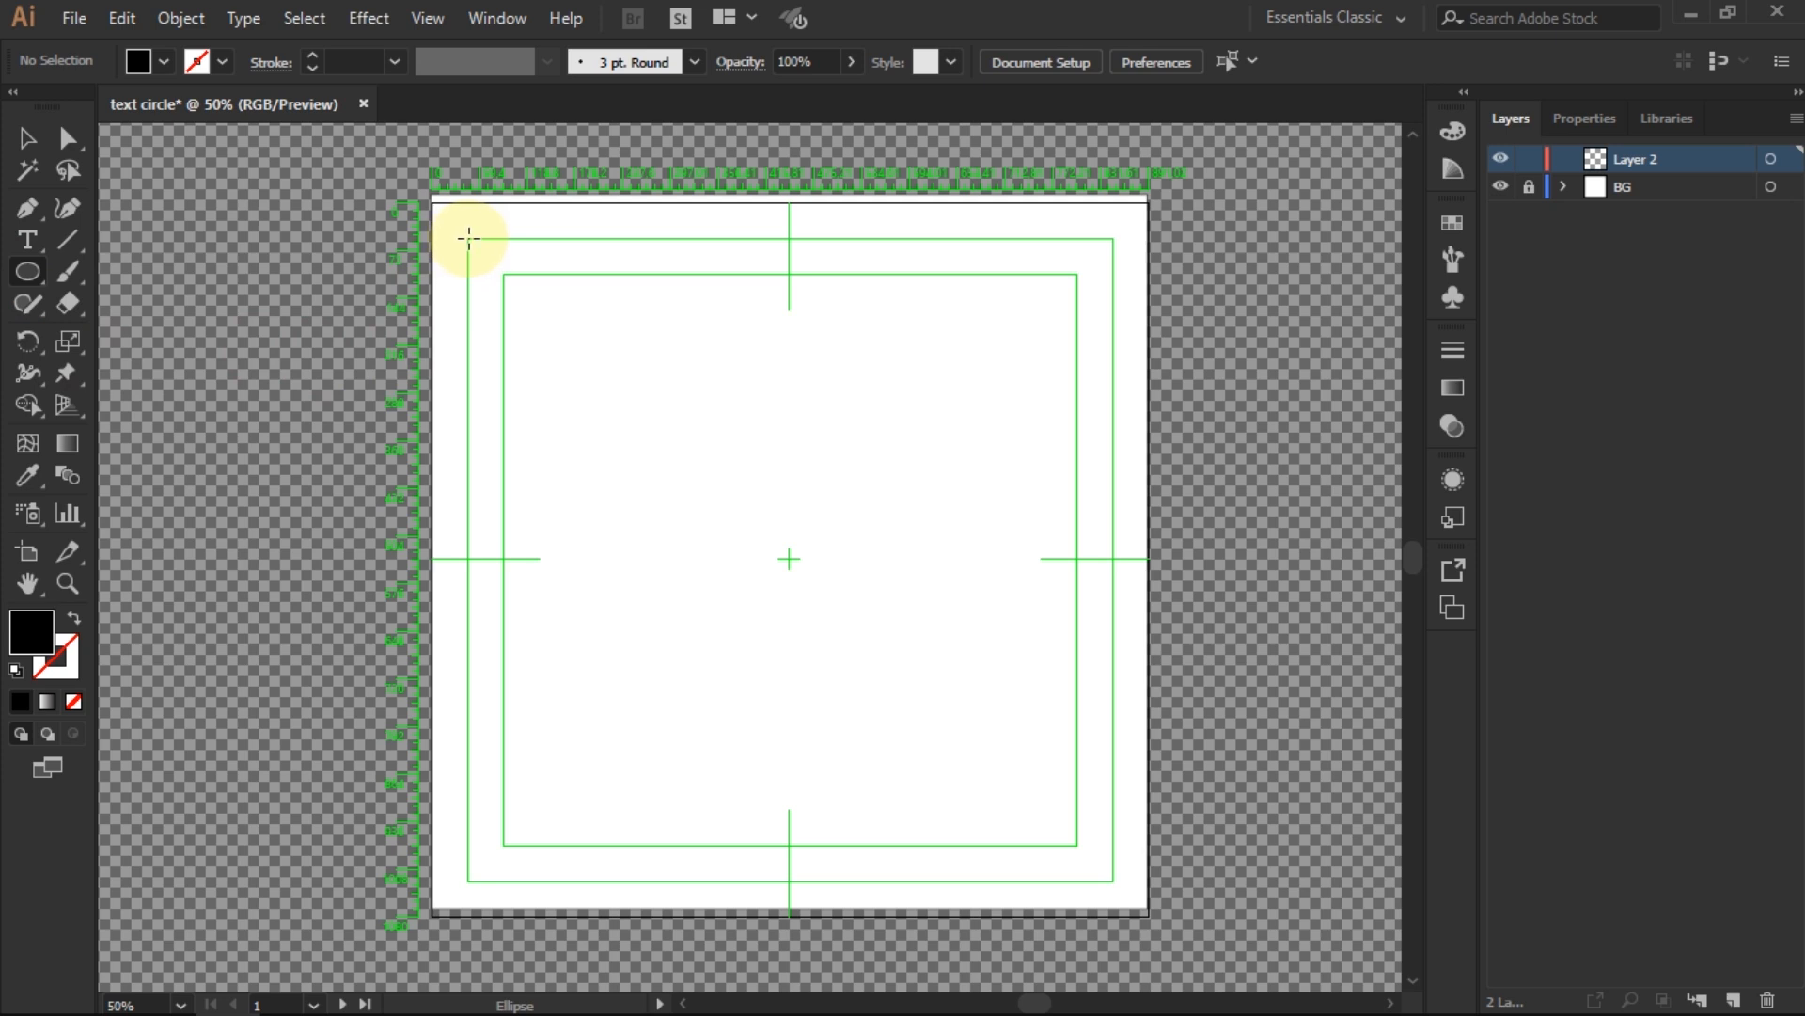
Draw a circle about 966 px in diameter on the artboard, with a 10 pt black stroke and no fill
drag(468, 239, 1076, 877)
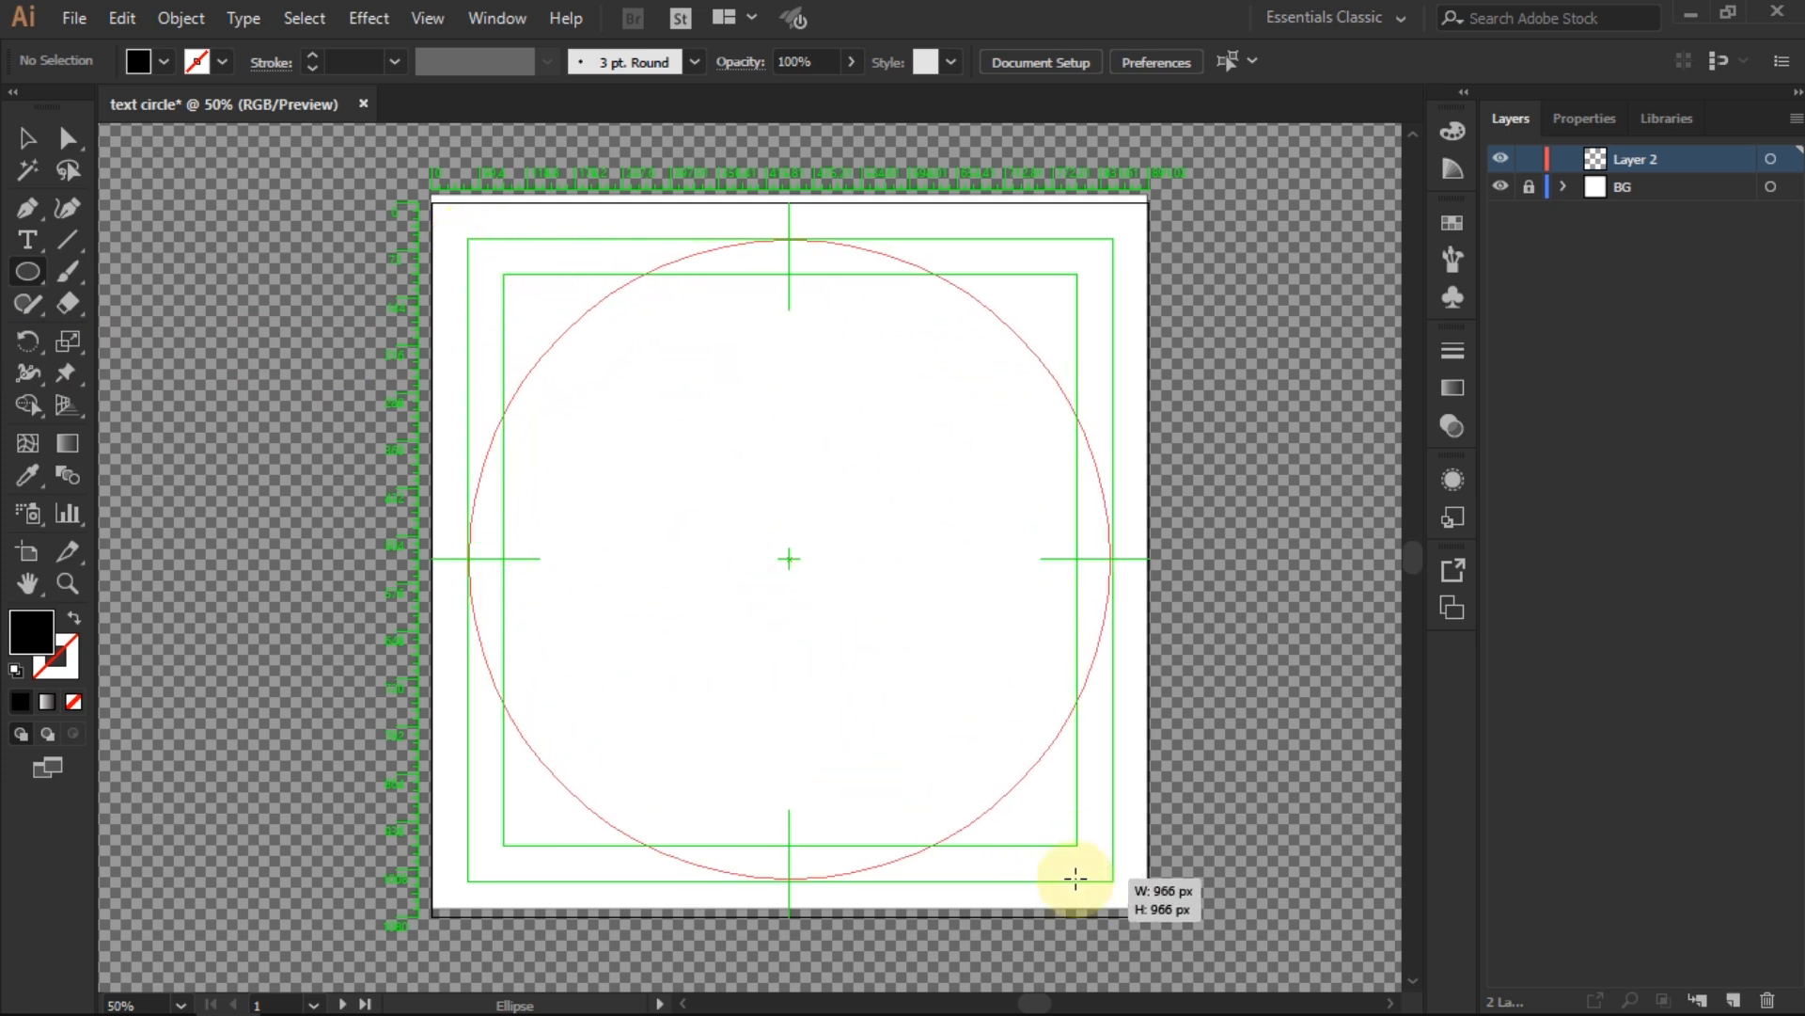
drag(1076, 877, 1075, 876)
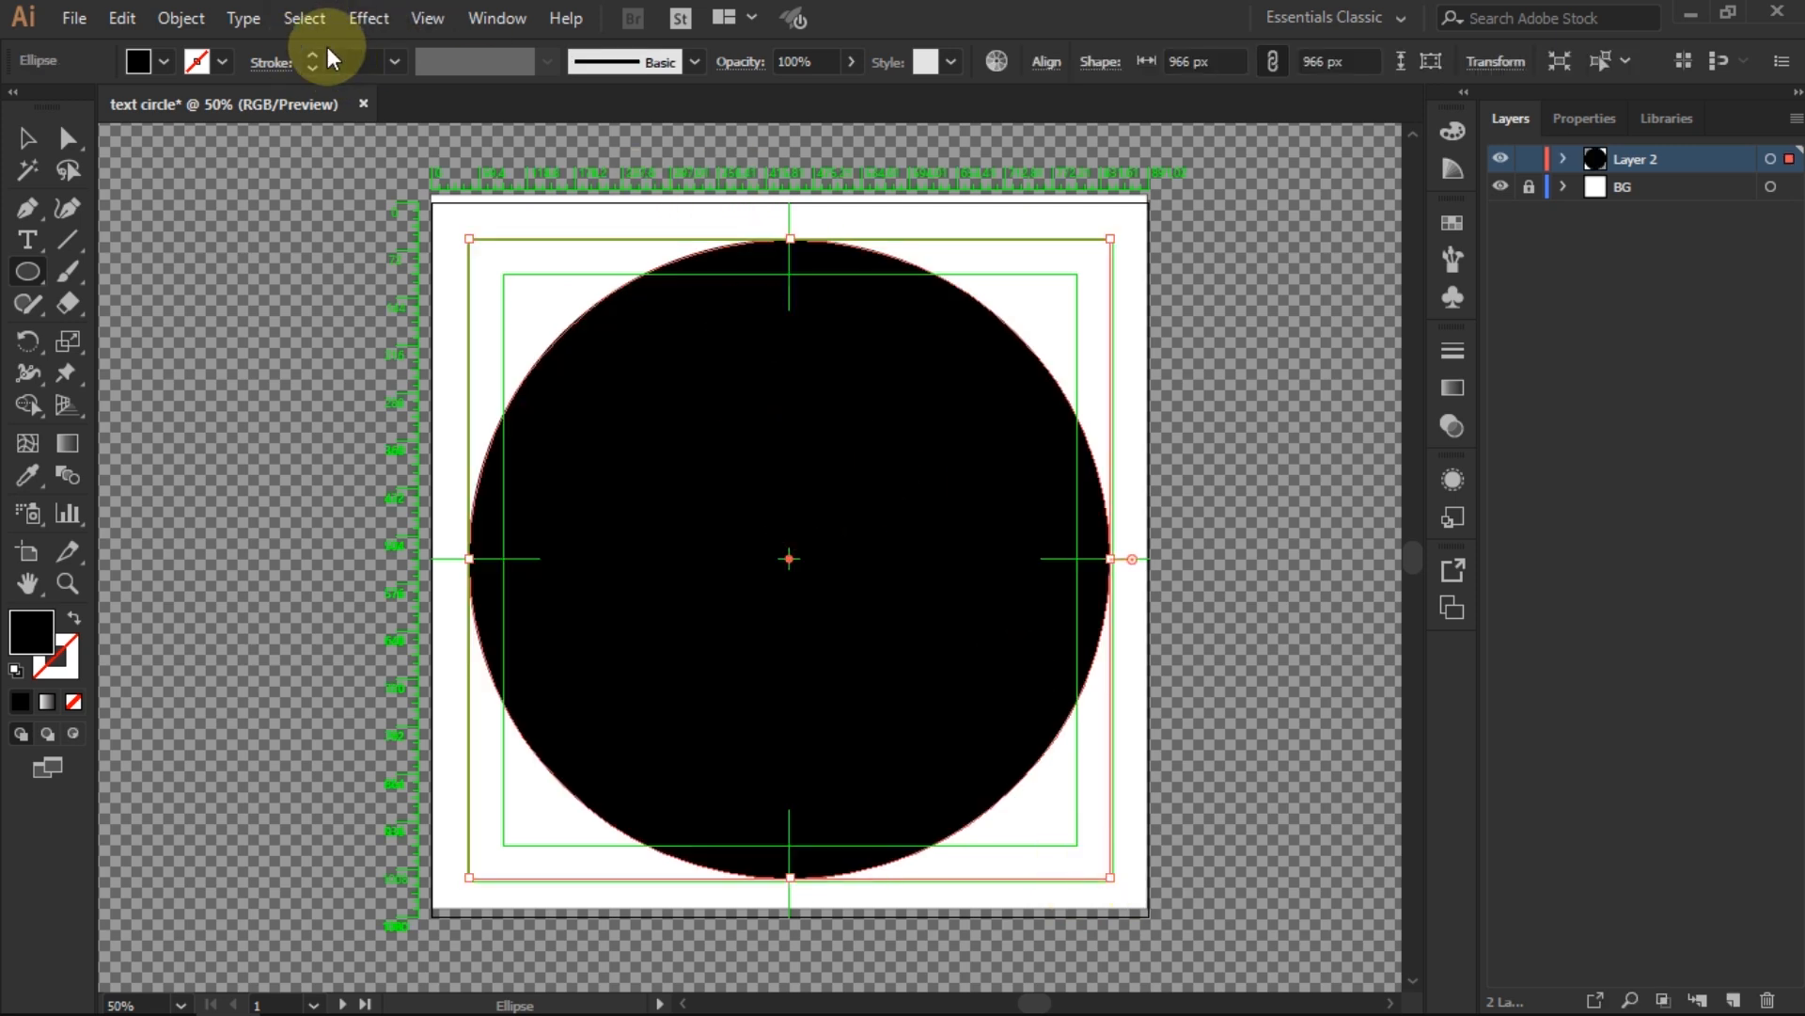
click(394, 62)
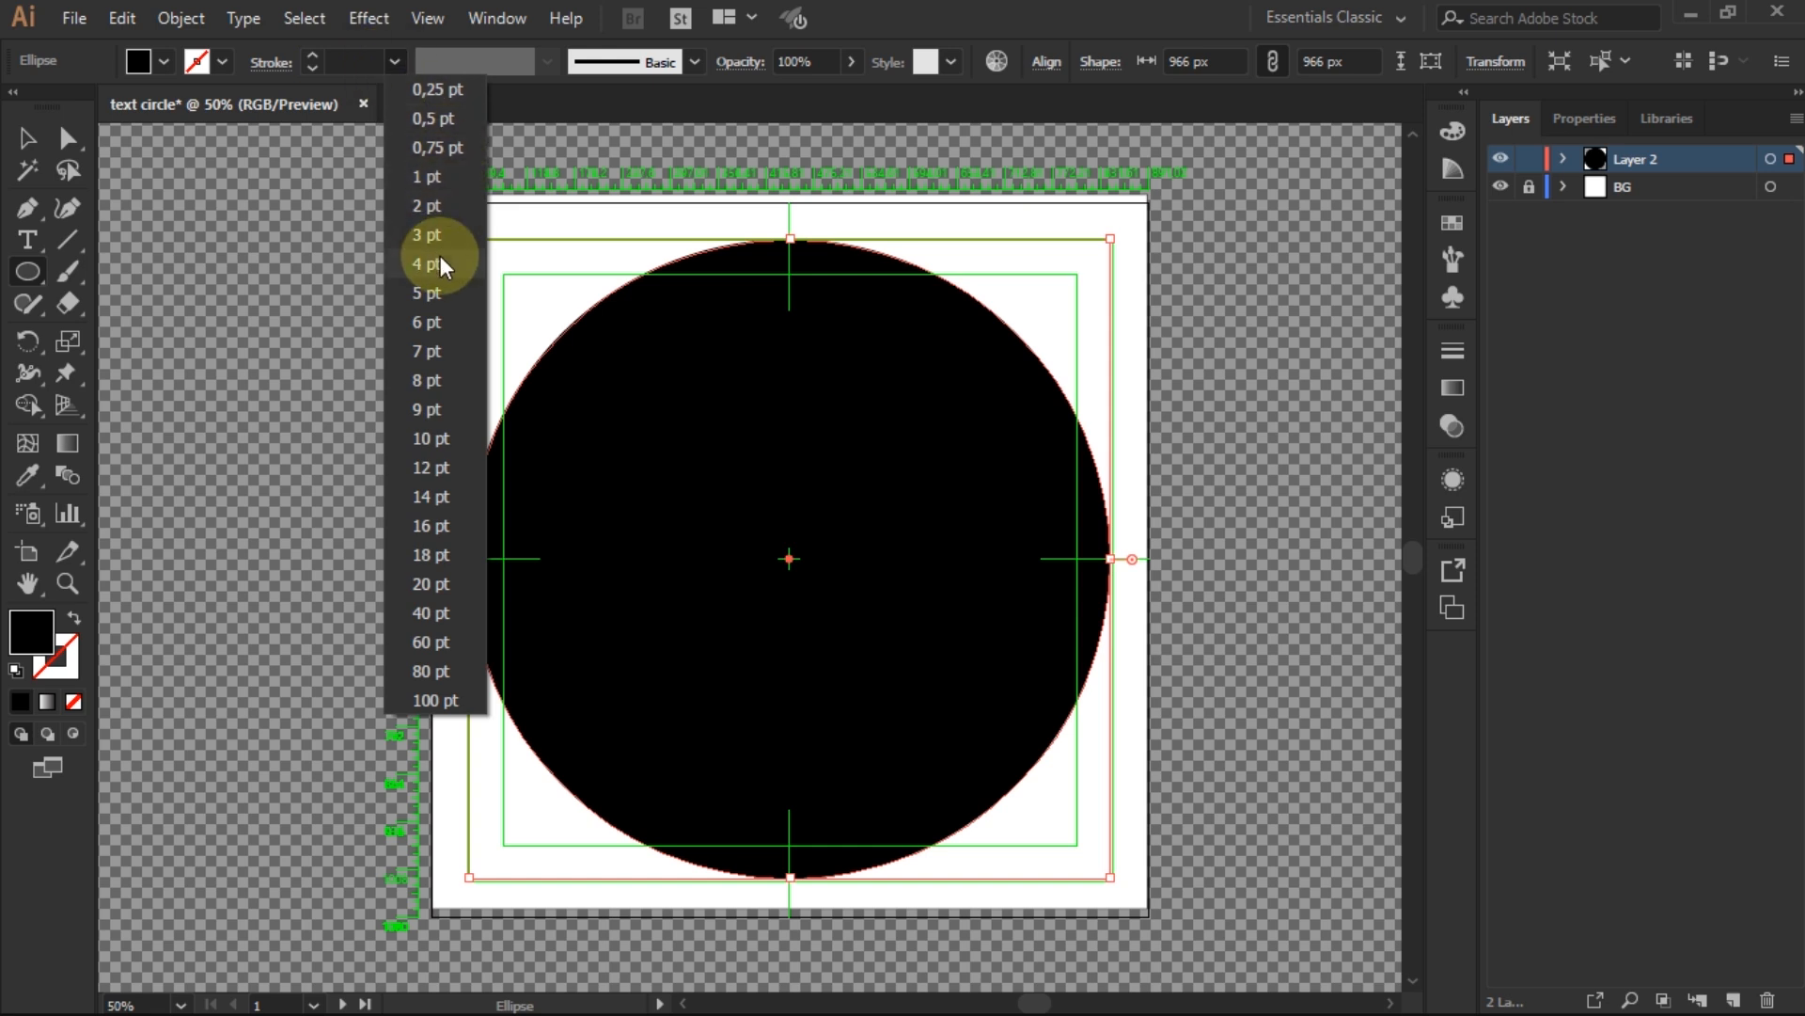
click(431, 438)
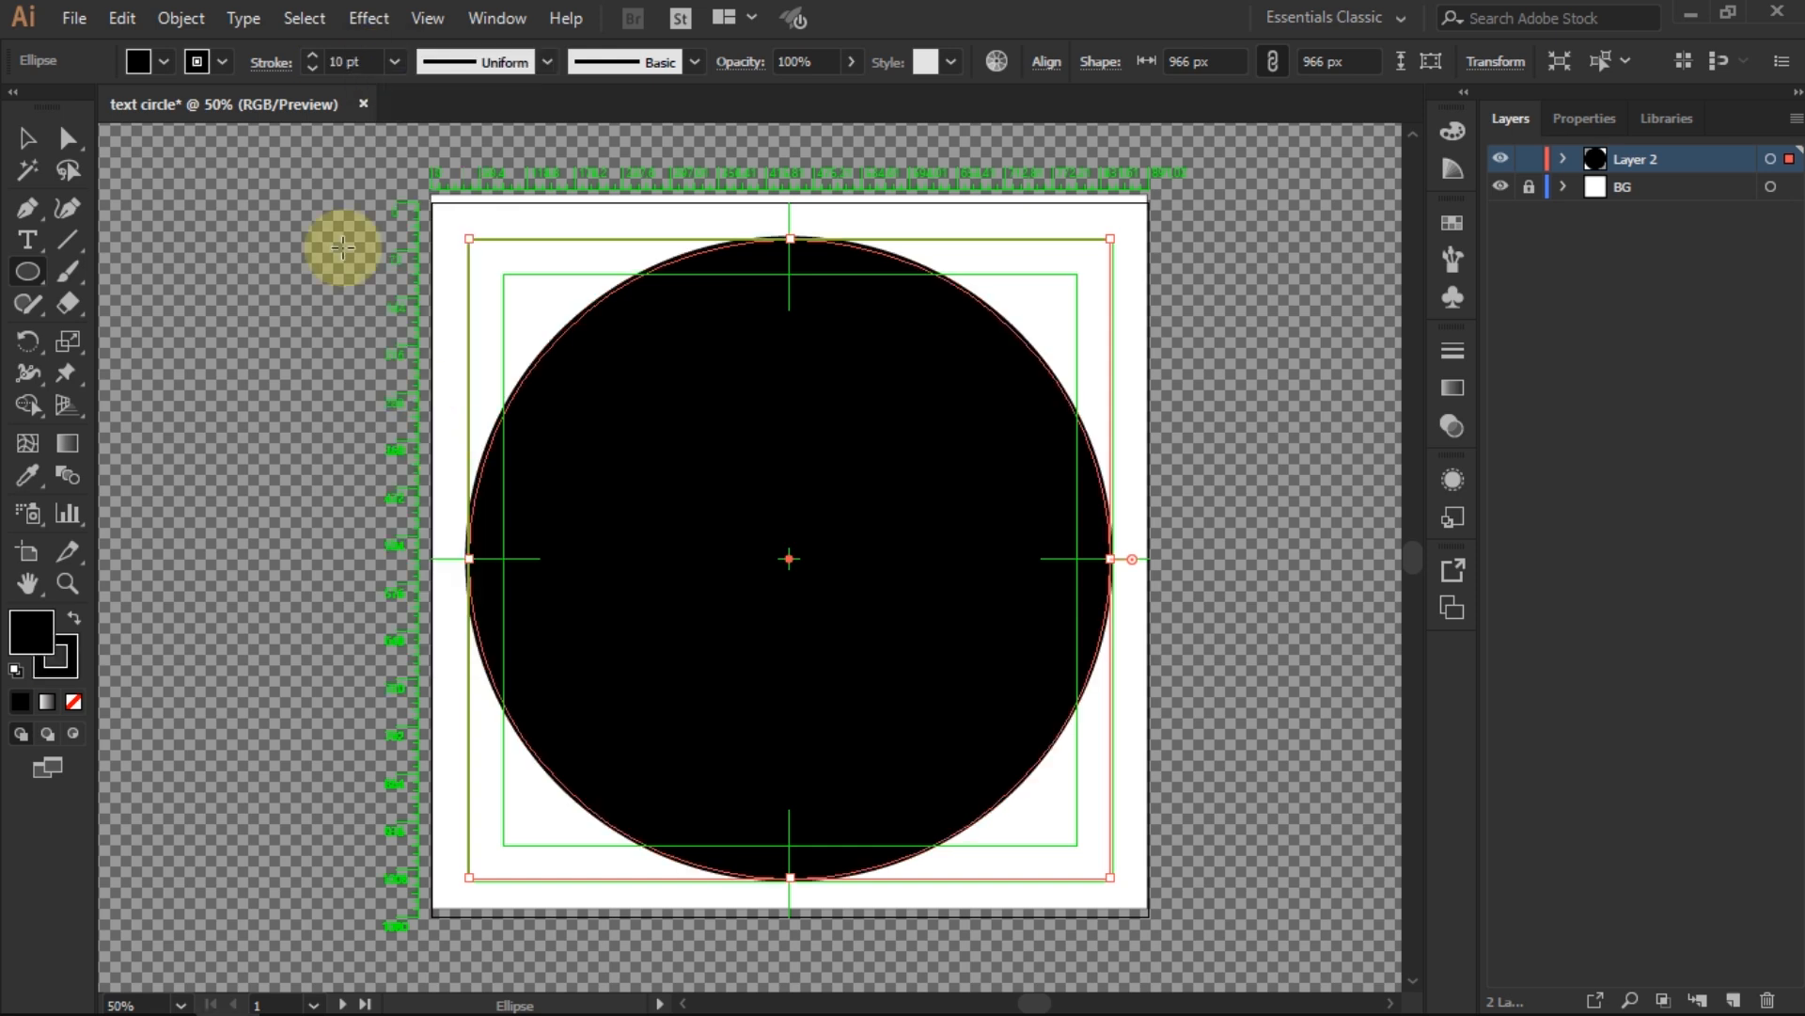
click(138, 61)
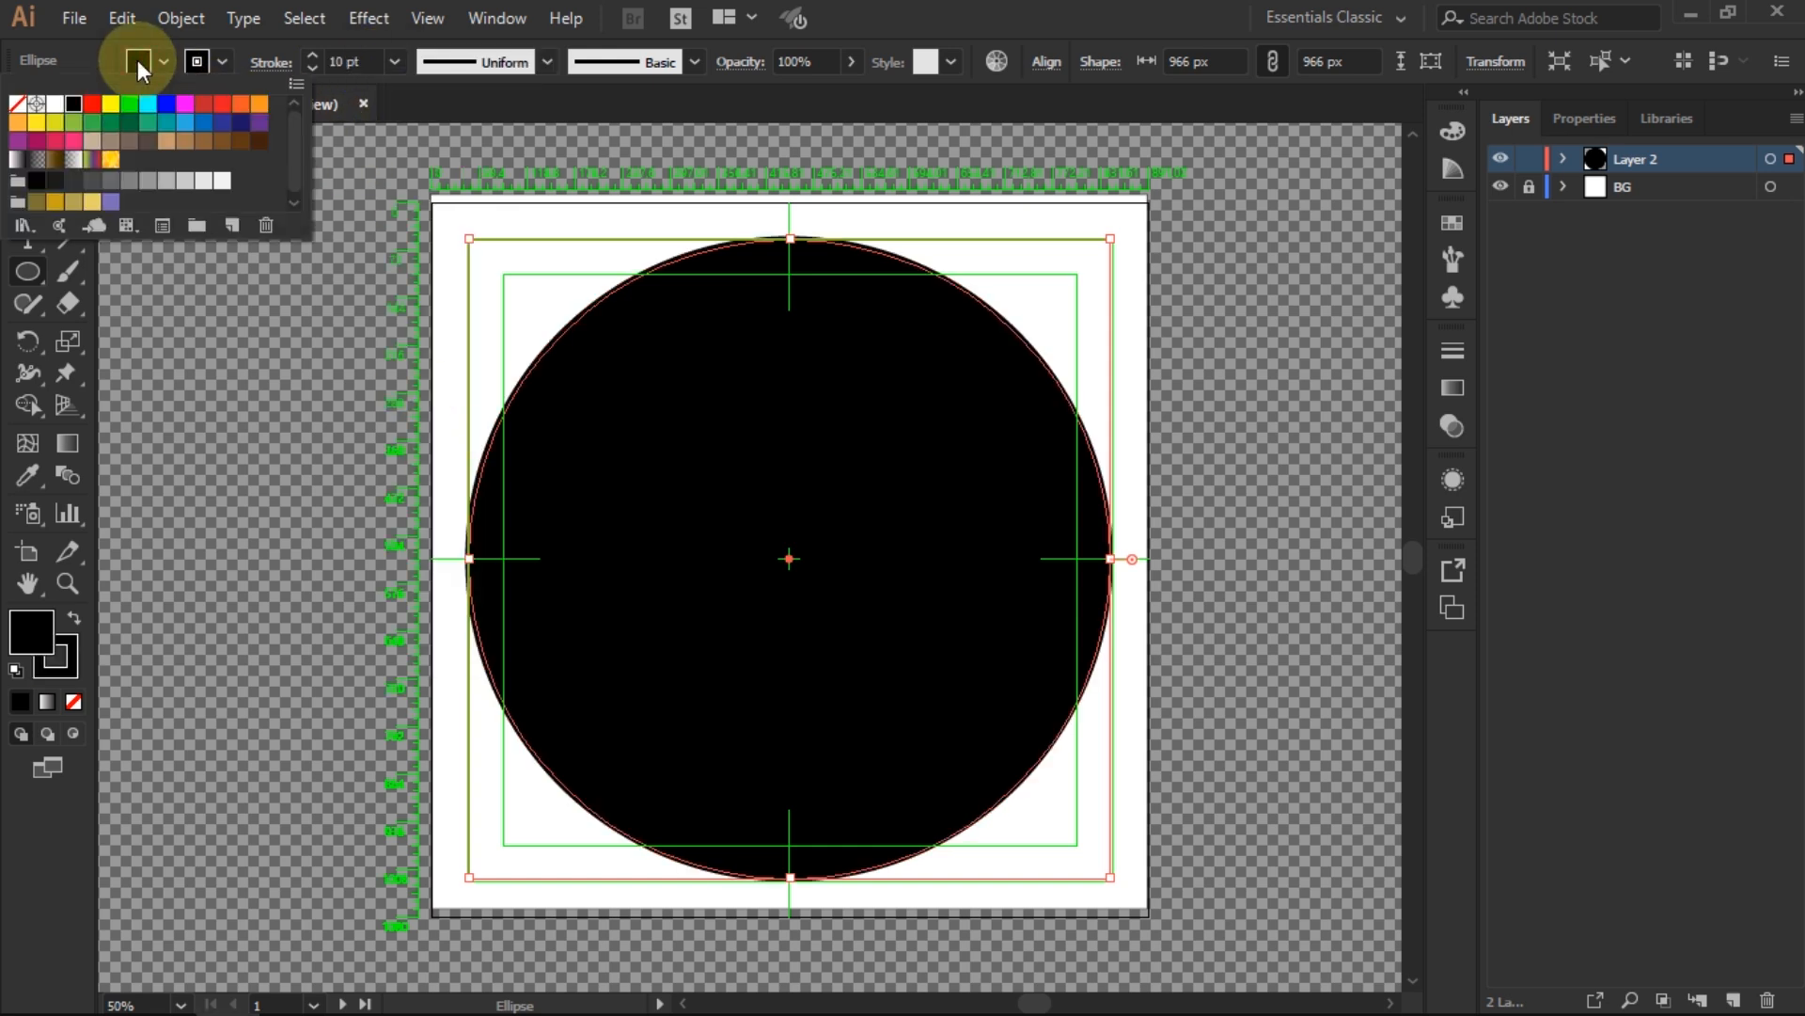
click(19, 113)
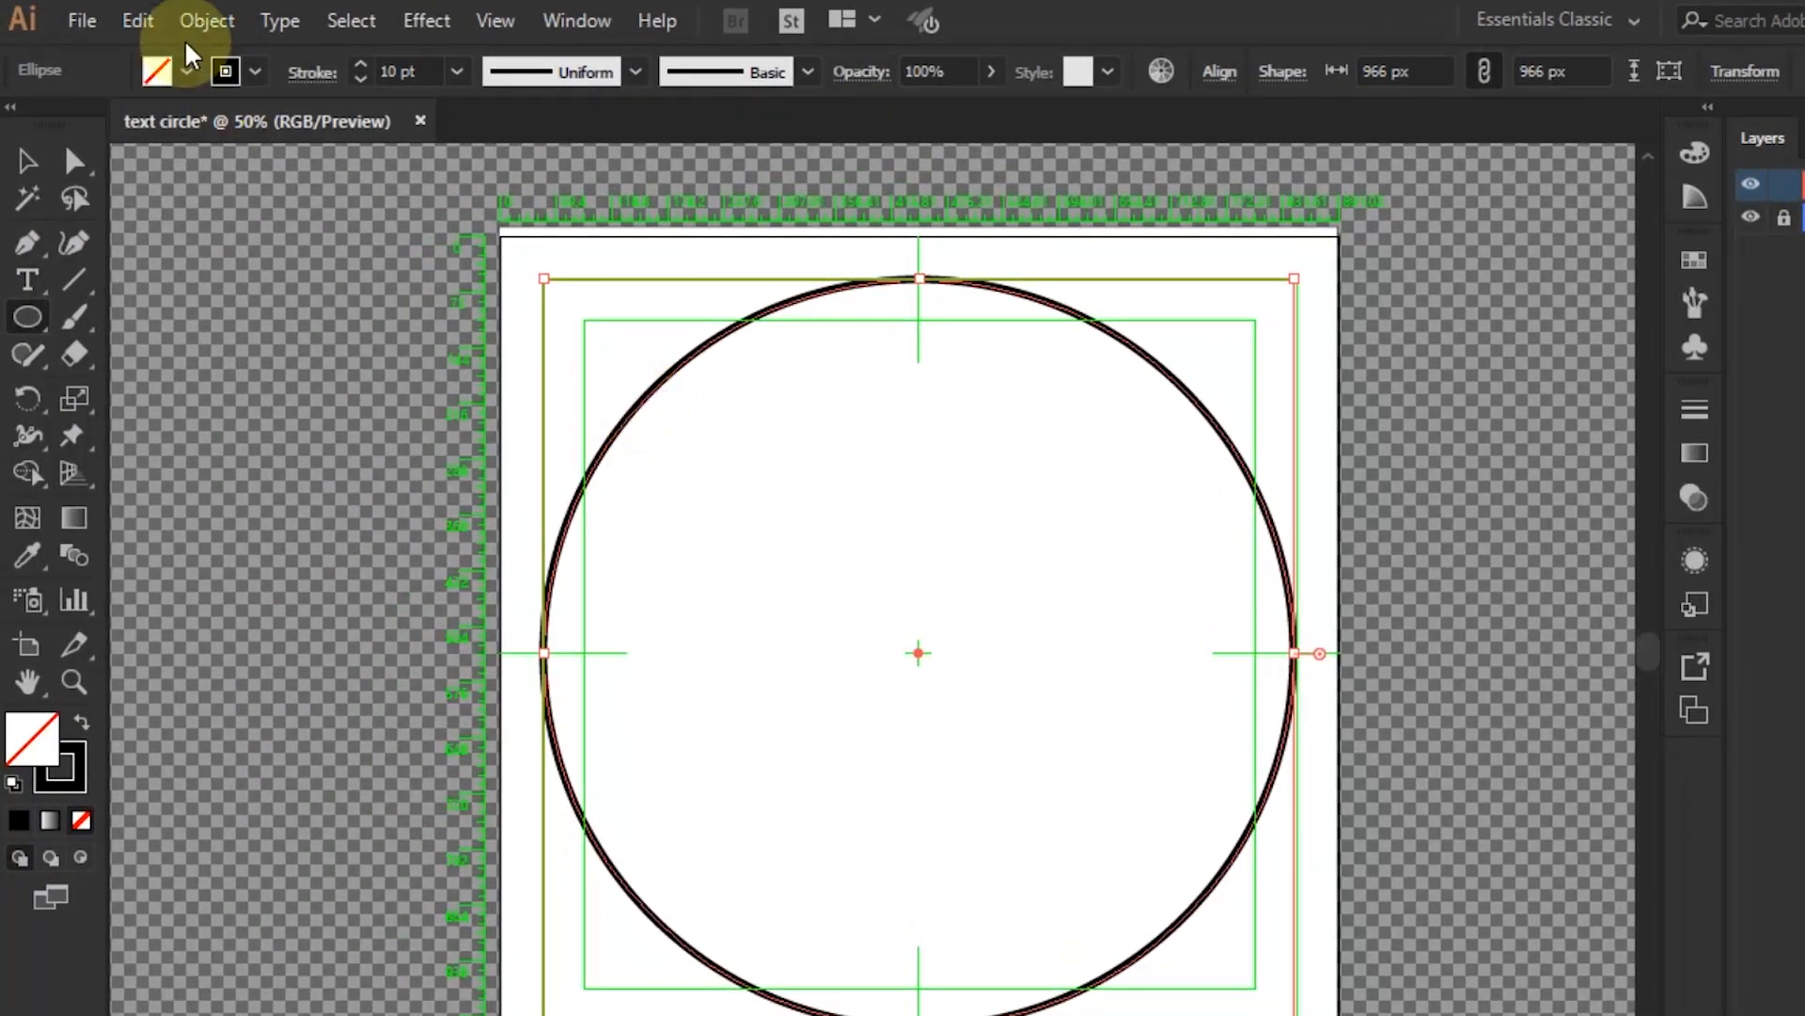
Duplicate the circle in place and shrink the copy to about 782 px as a second ring inside the original
click(141, 24)
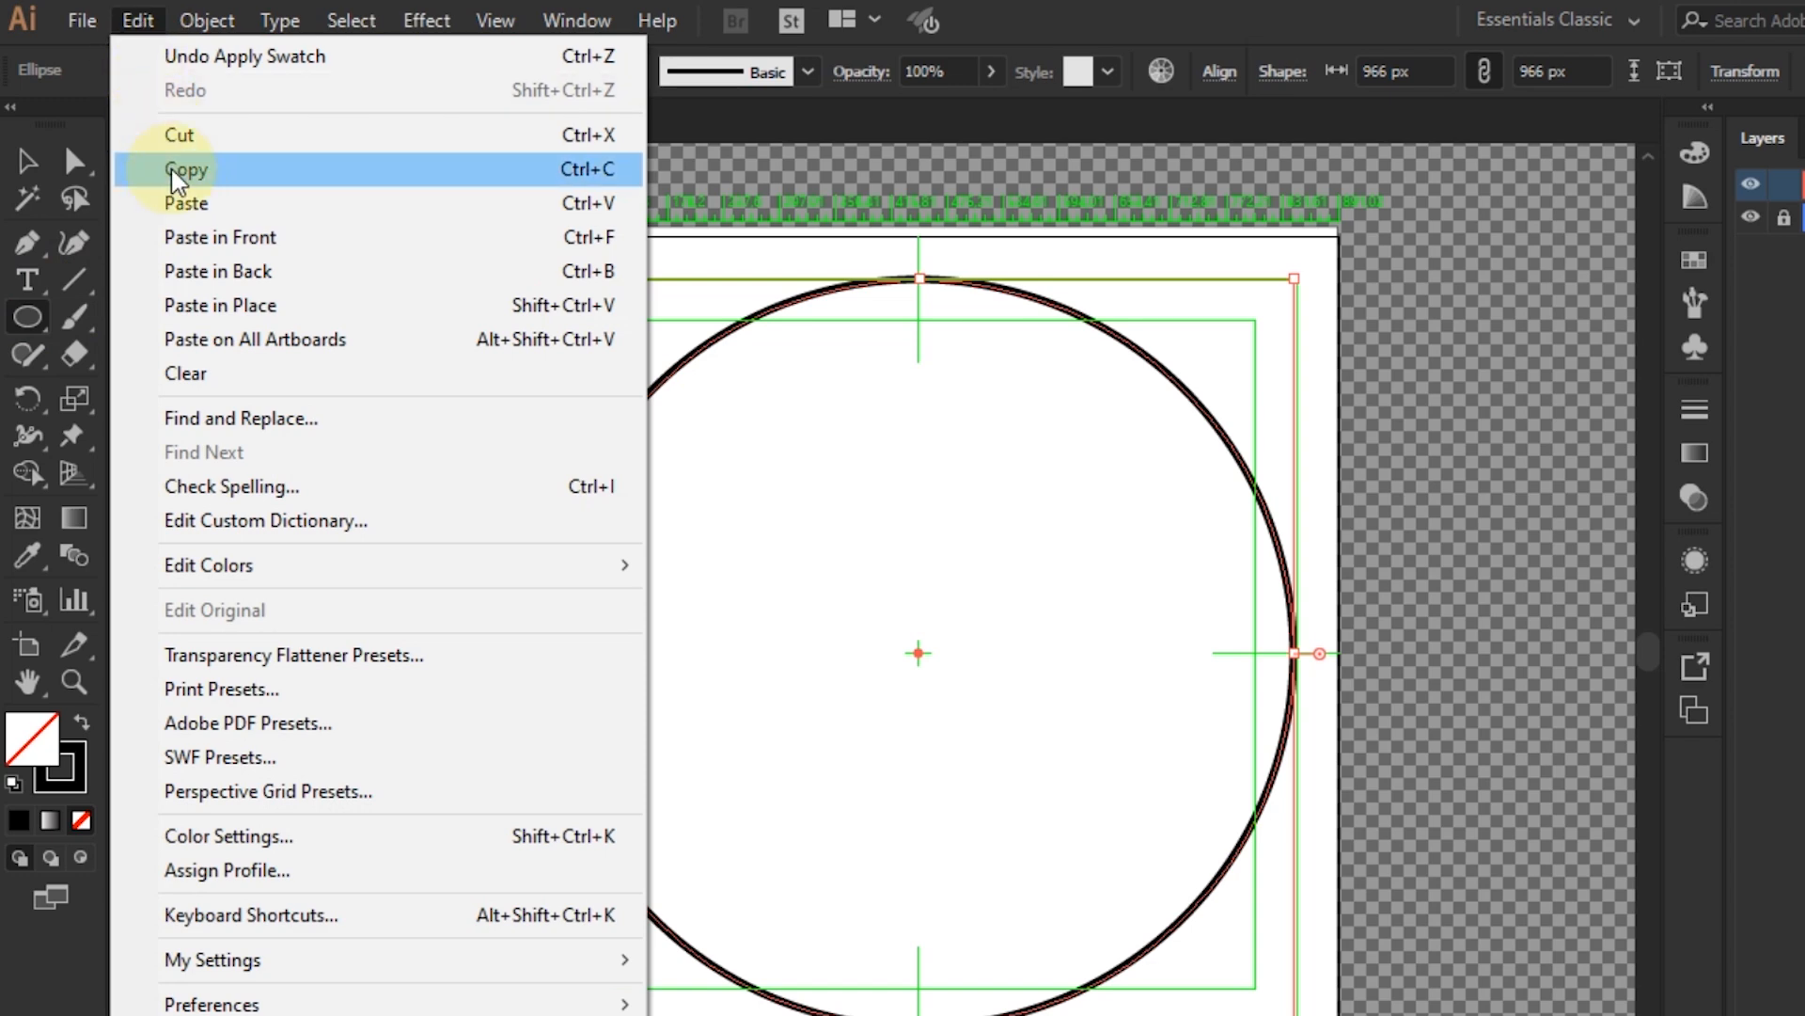
click(156, 169)
click(141, 23)
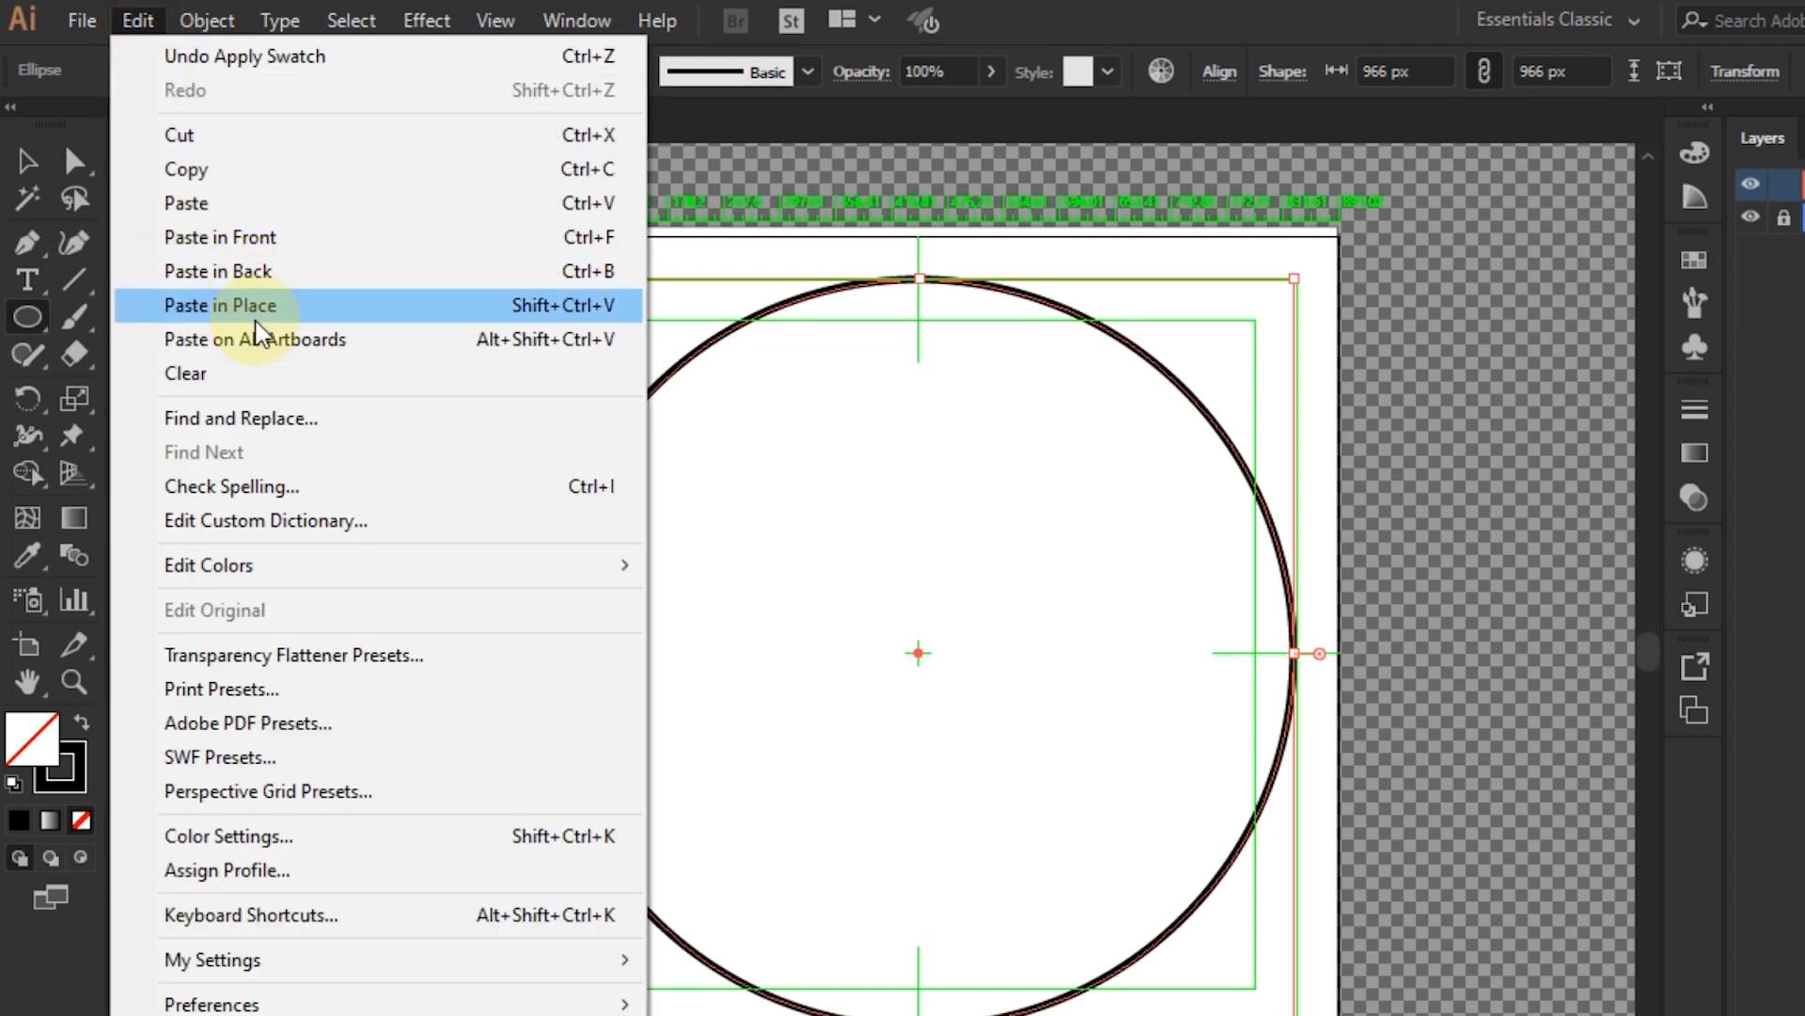
click(256, 314)
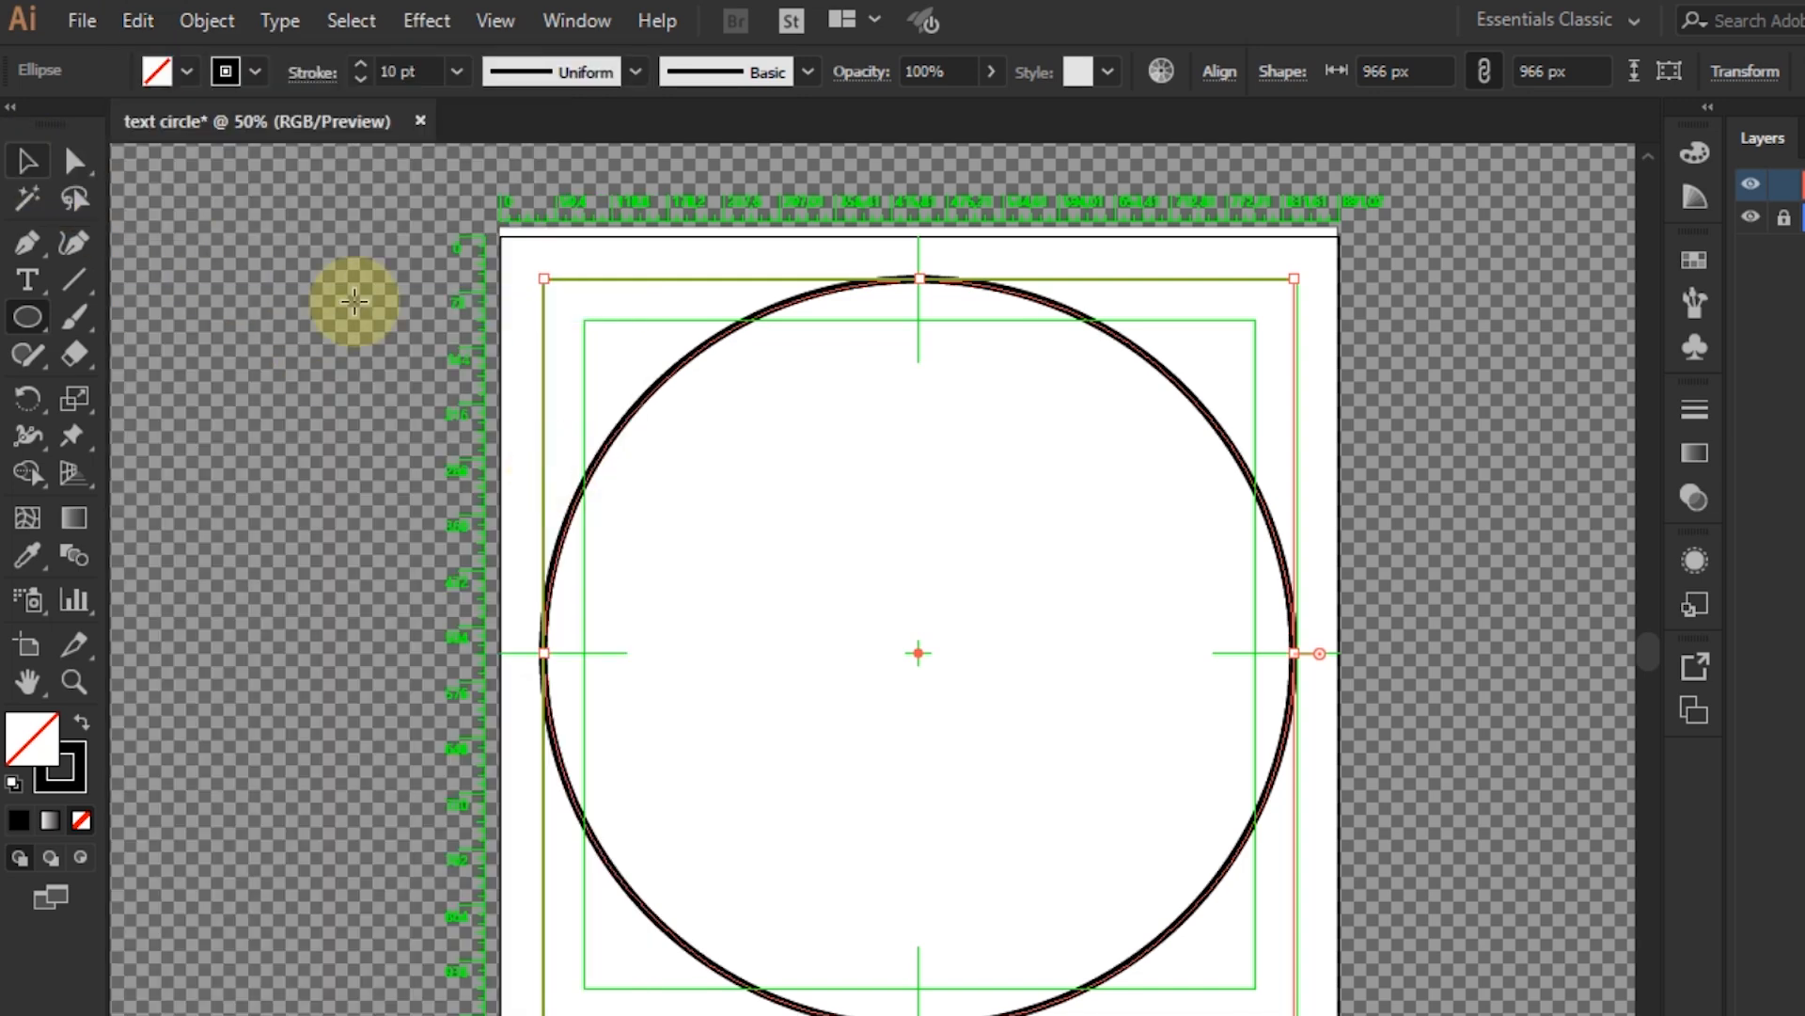
click(28, 162)
drag(541, 278, 686, 420)
drag(817, 482, 713, 401)
Select both circles and align them to their common center
drag(356, 389, 1178, 934)
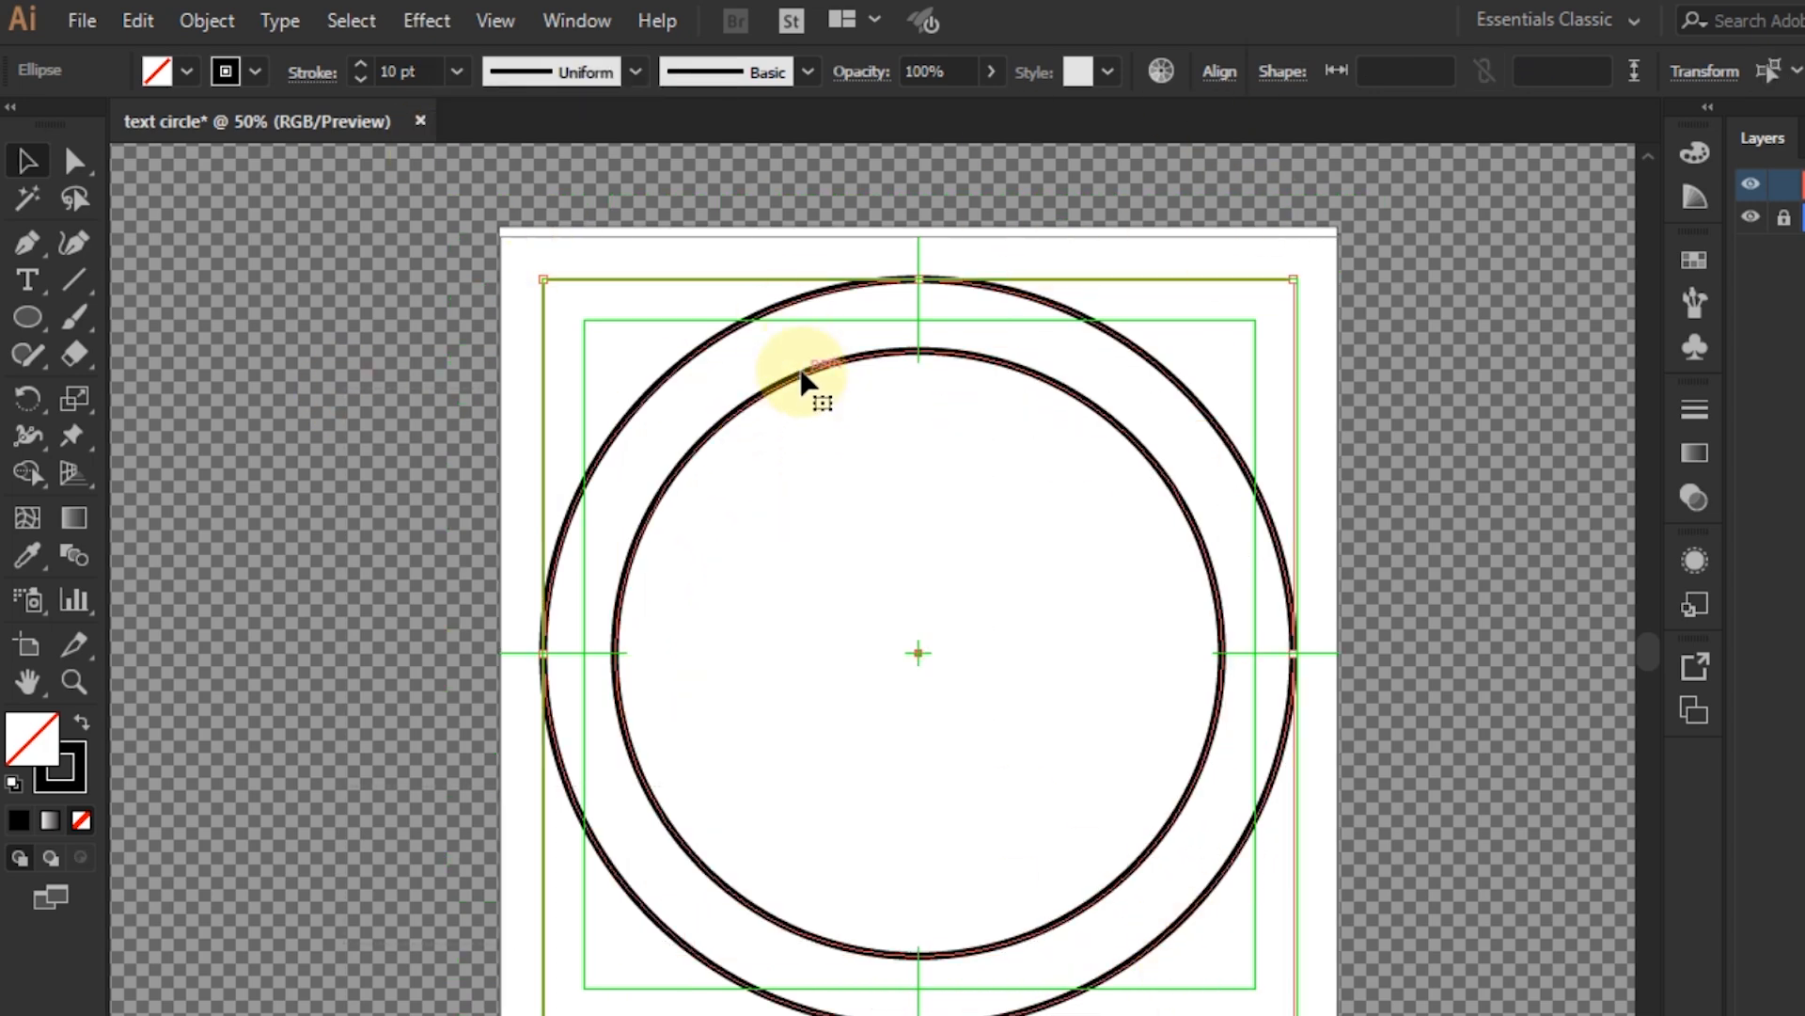
click(1219, 71)
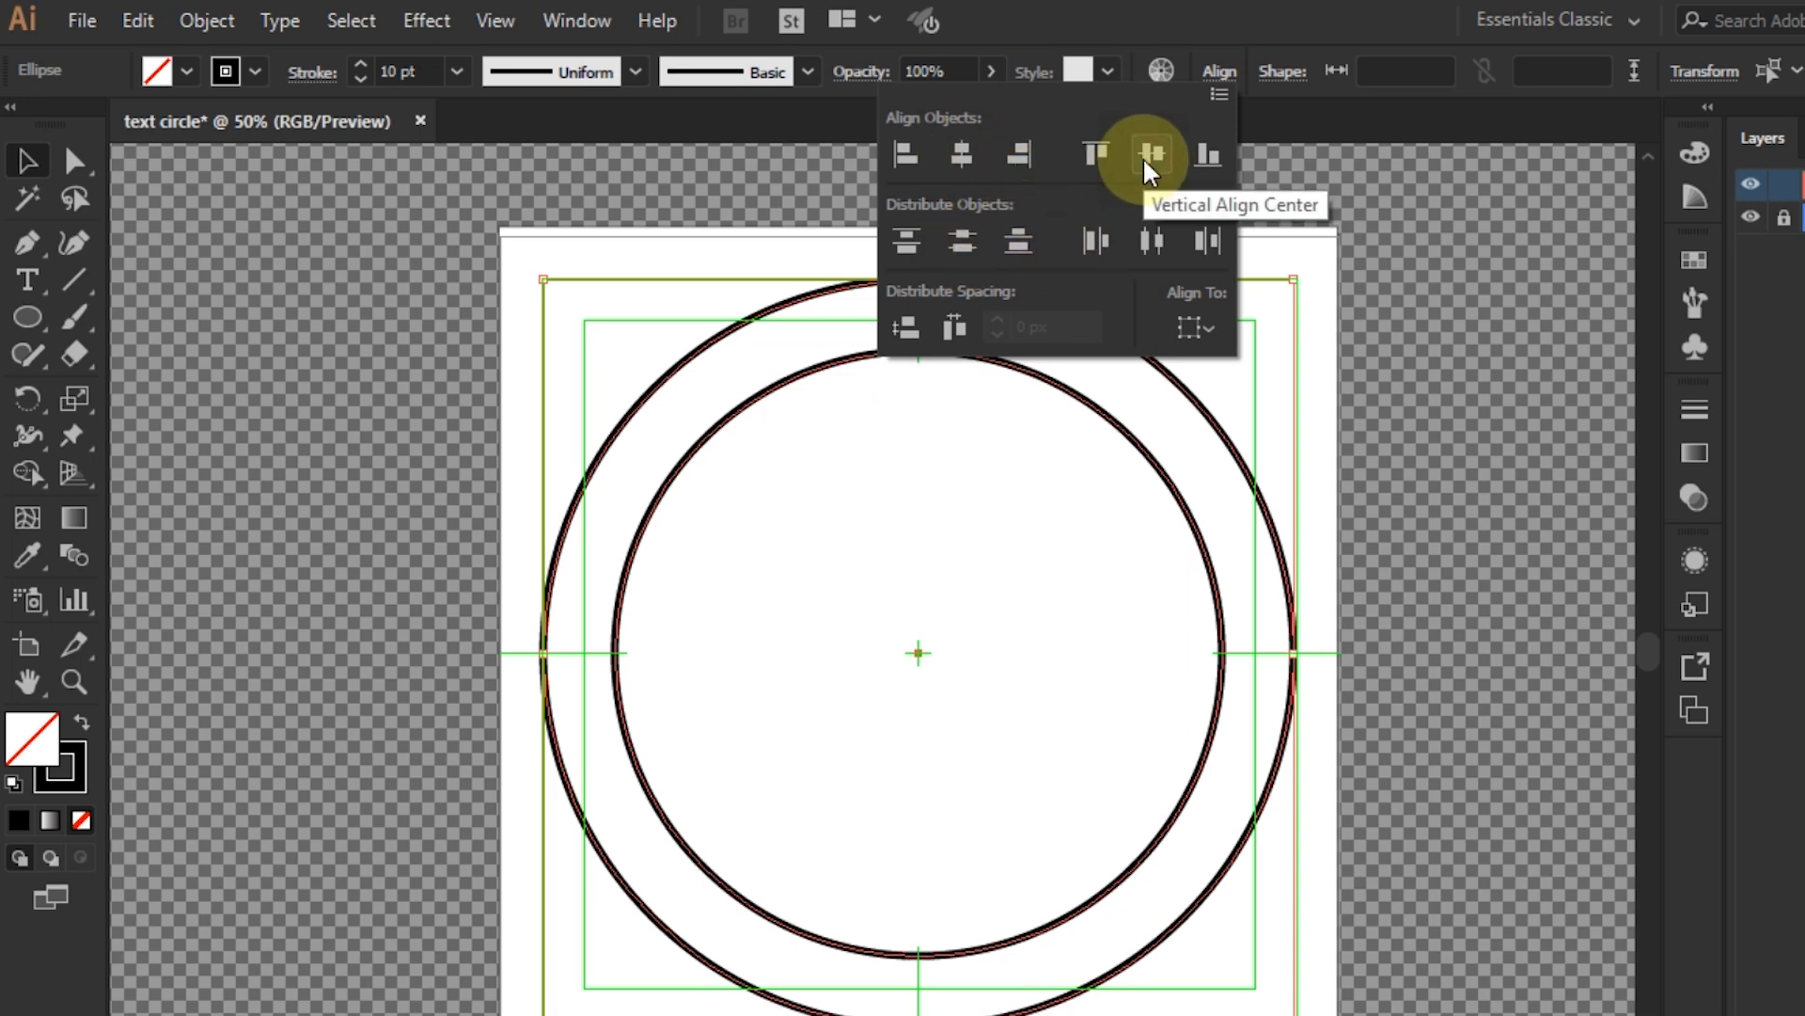
click(1386, 273)
click(536, 441)
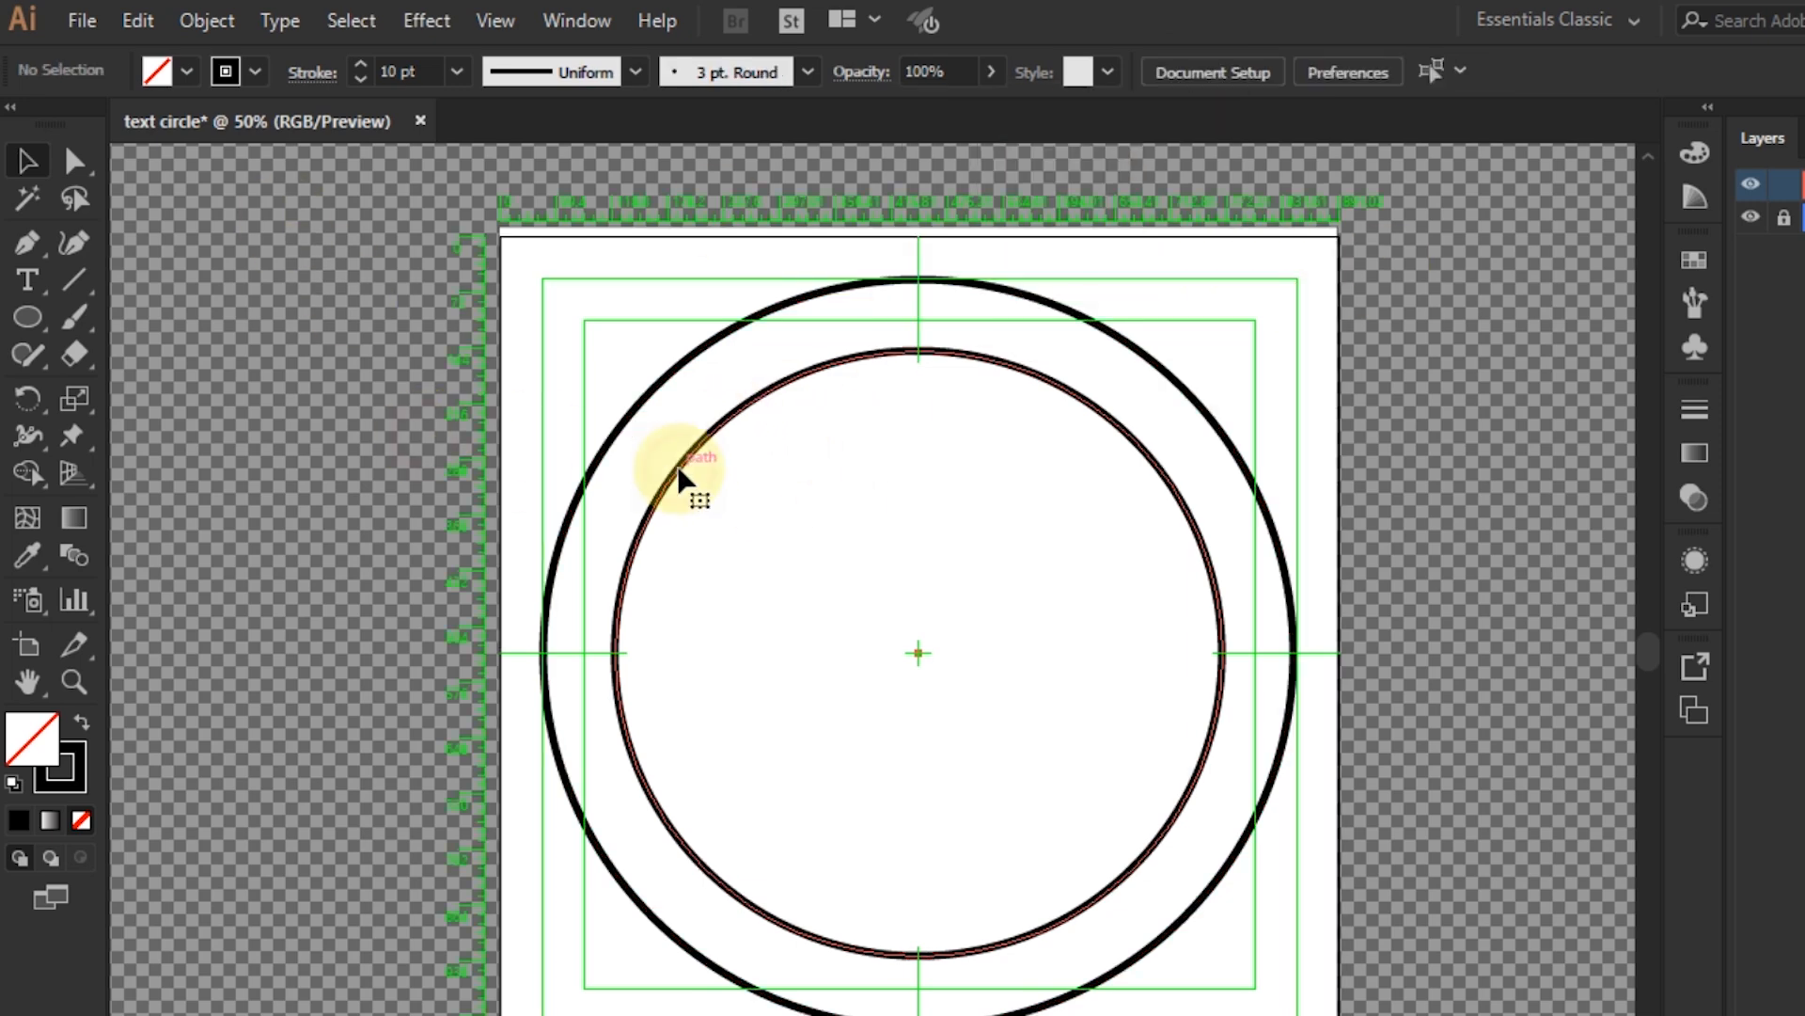
Duplicate the inner circle in place and scale the copy down to make a smaller third circle
click(679, 476)
click(226, 20)
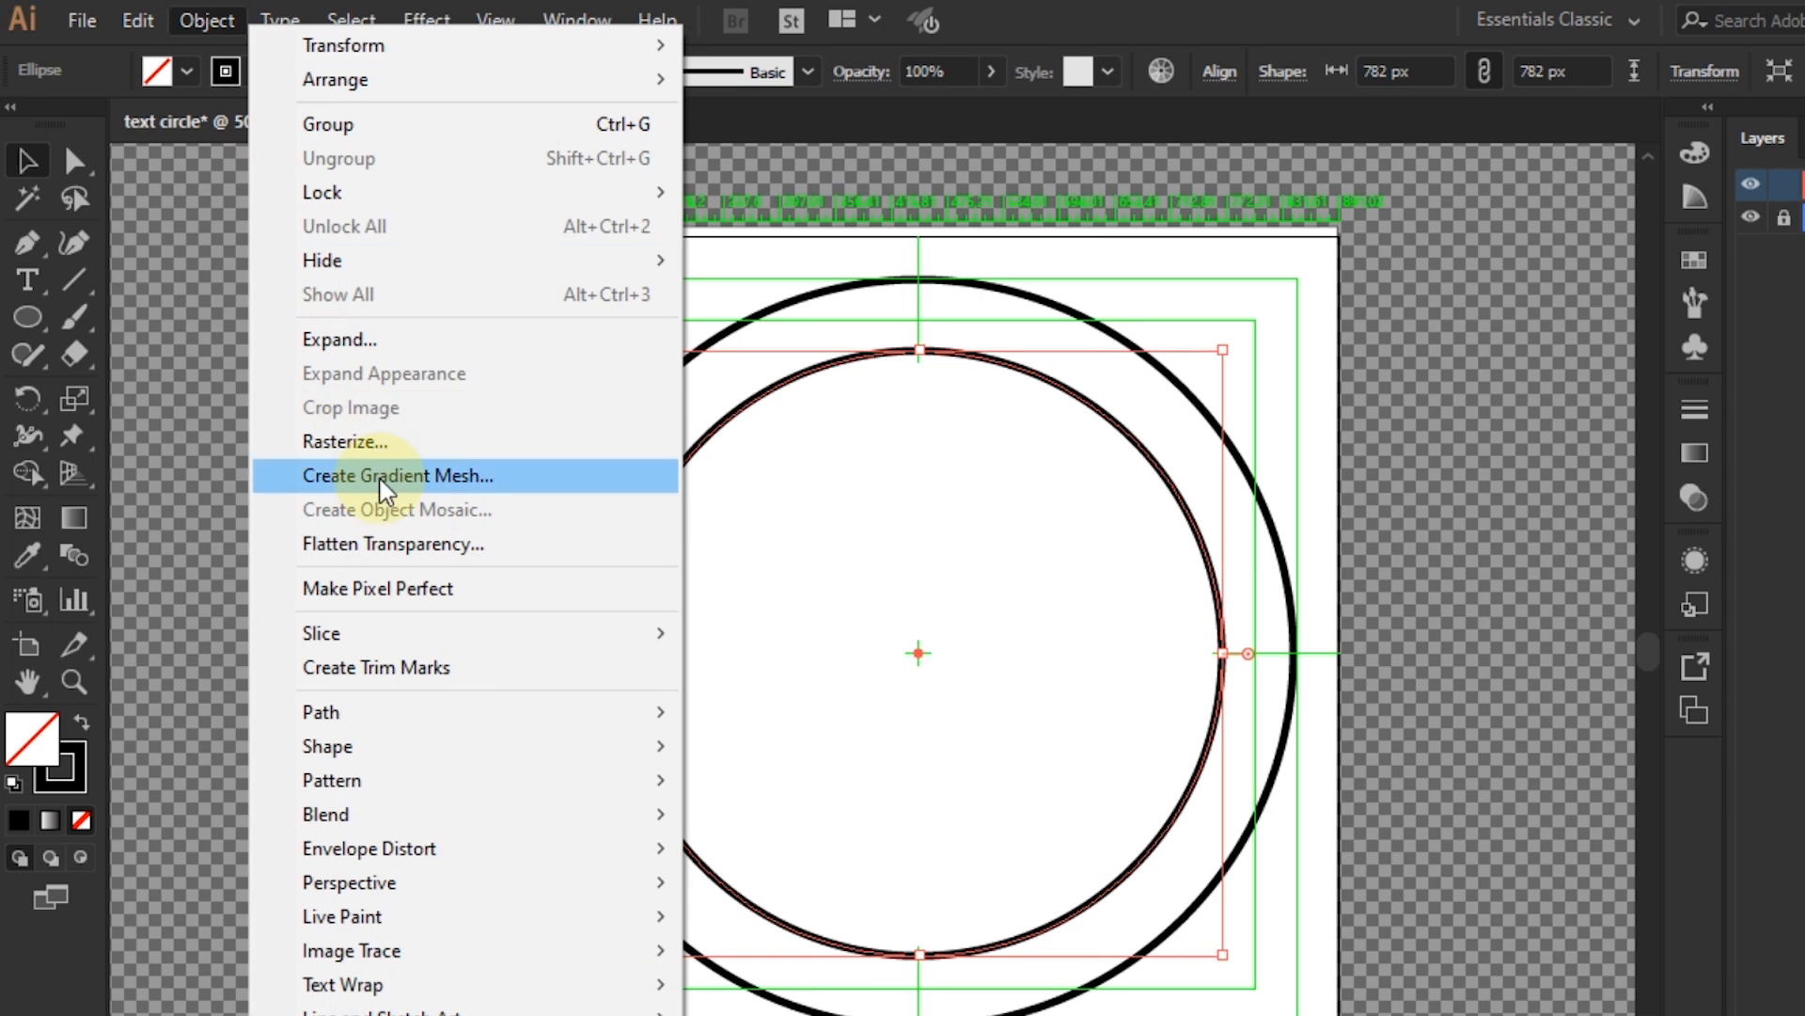
mouse_move(127, 28)
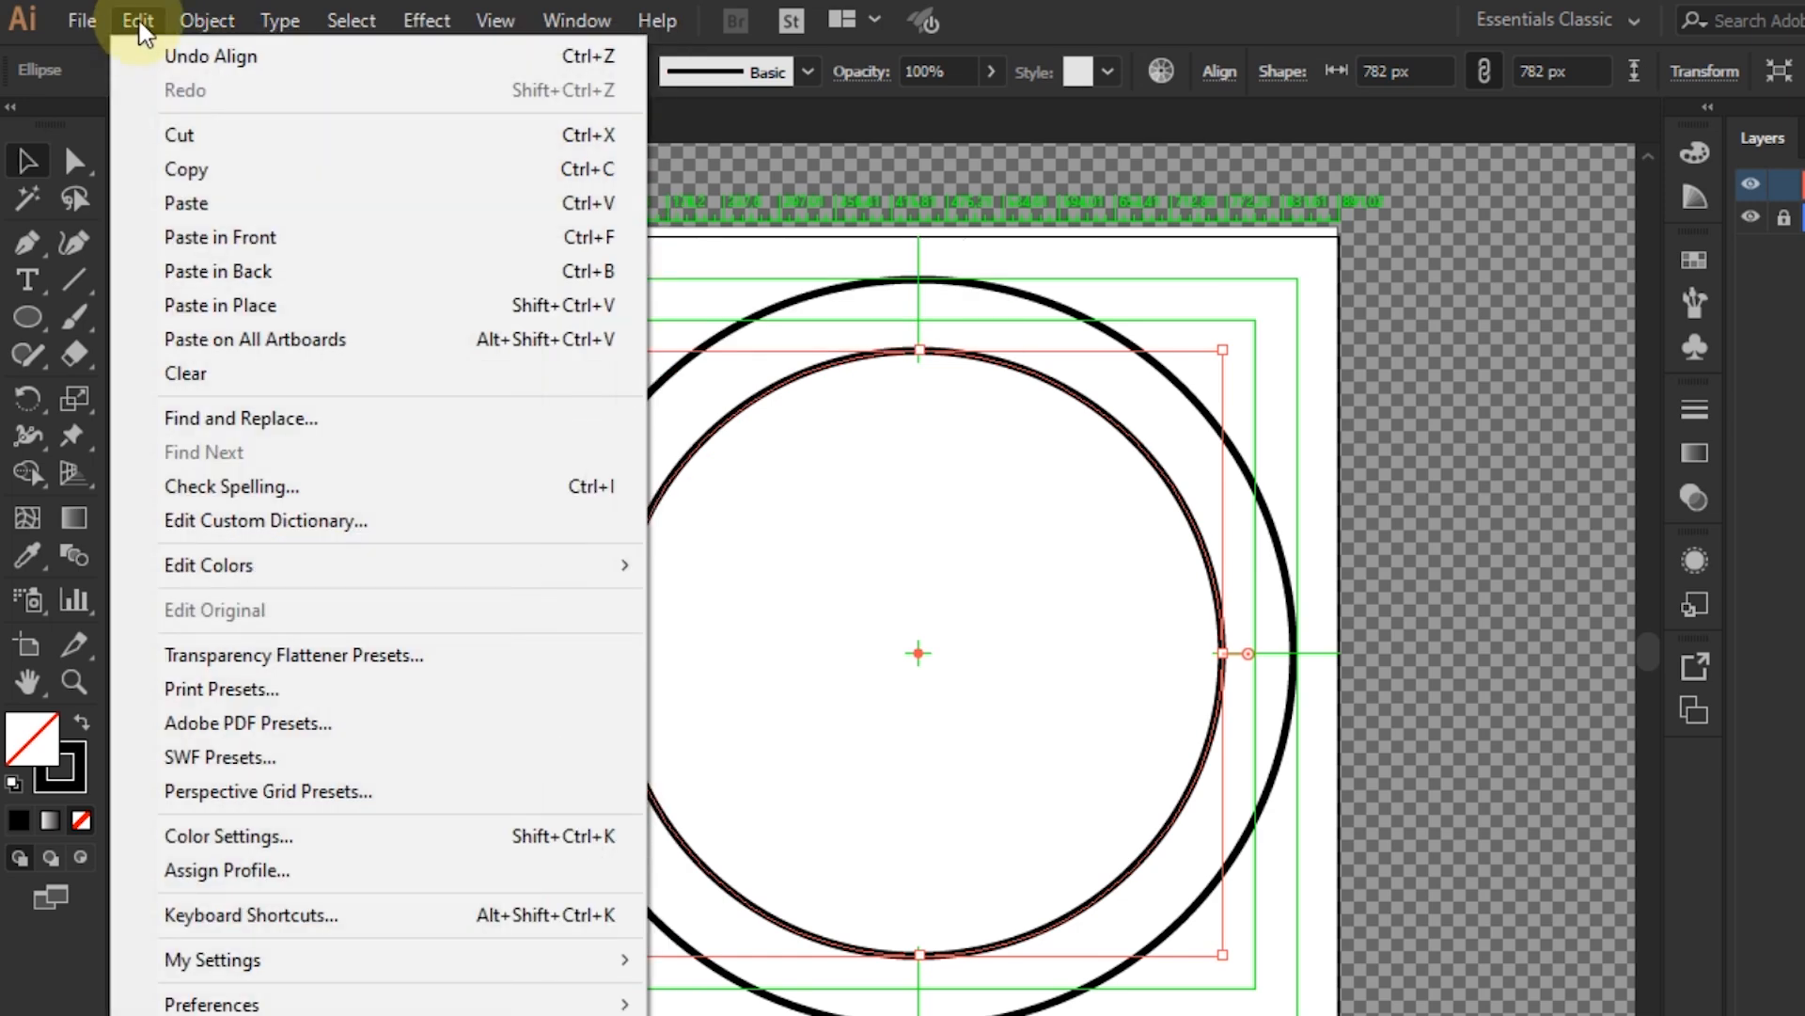
click(193, 170)
click(138, 20)
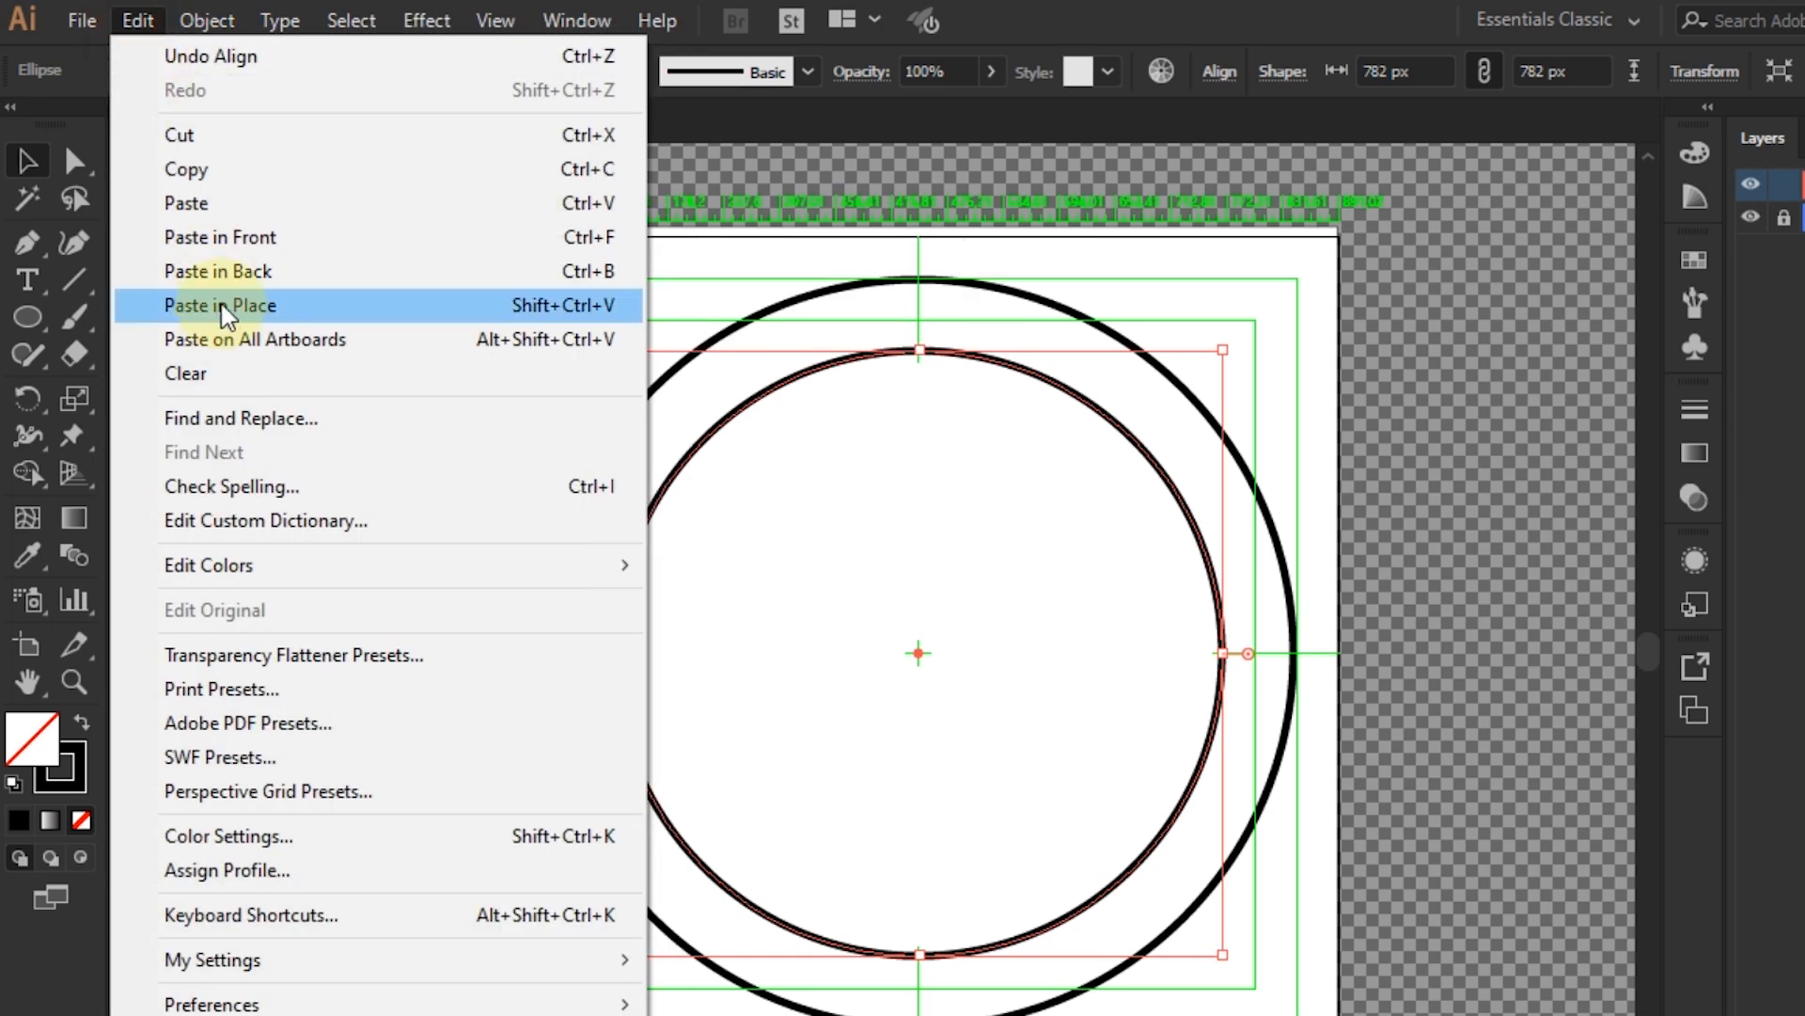
click(223, 306)
drag(616, 352, 707, 444)
Center-align all three circles horizontally and vertically
key(ctrl+a)
click(1219, 72)
click(969, 172)
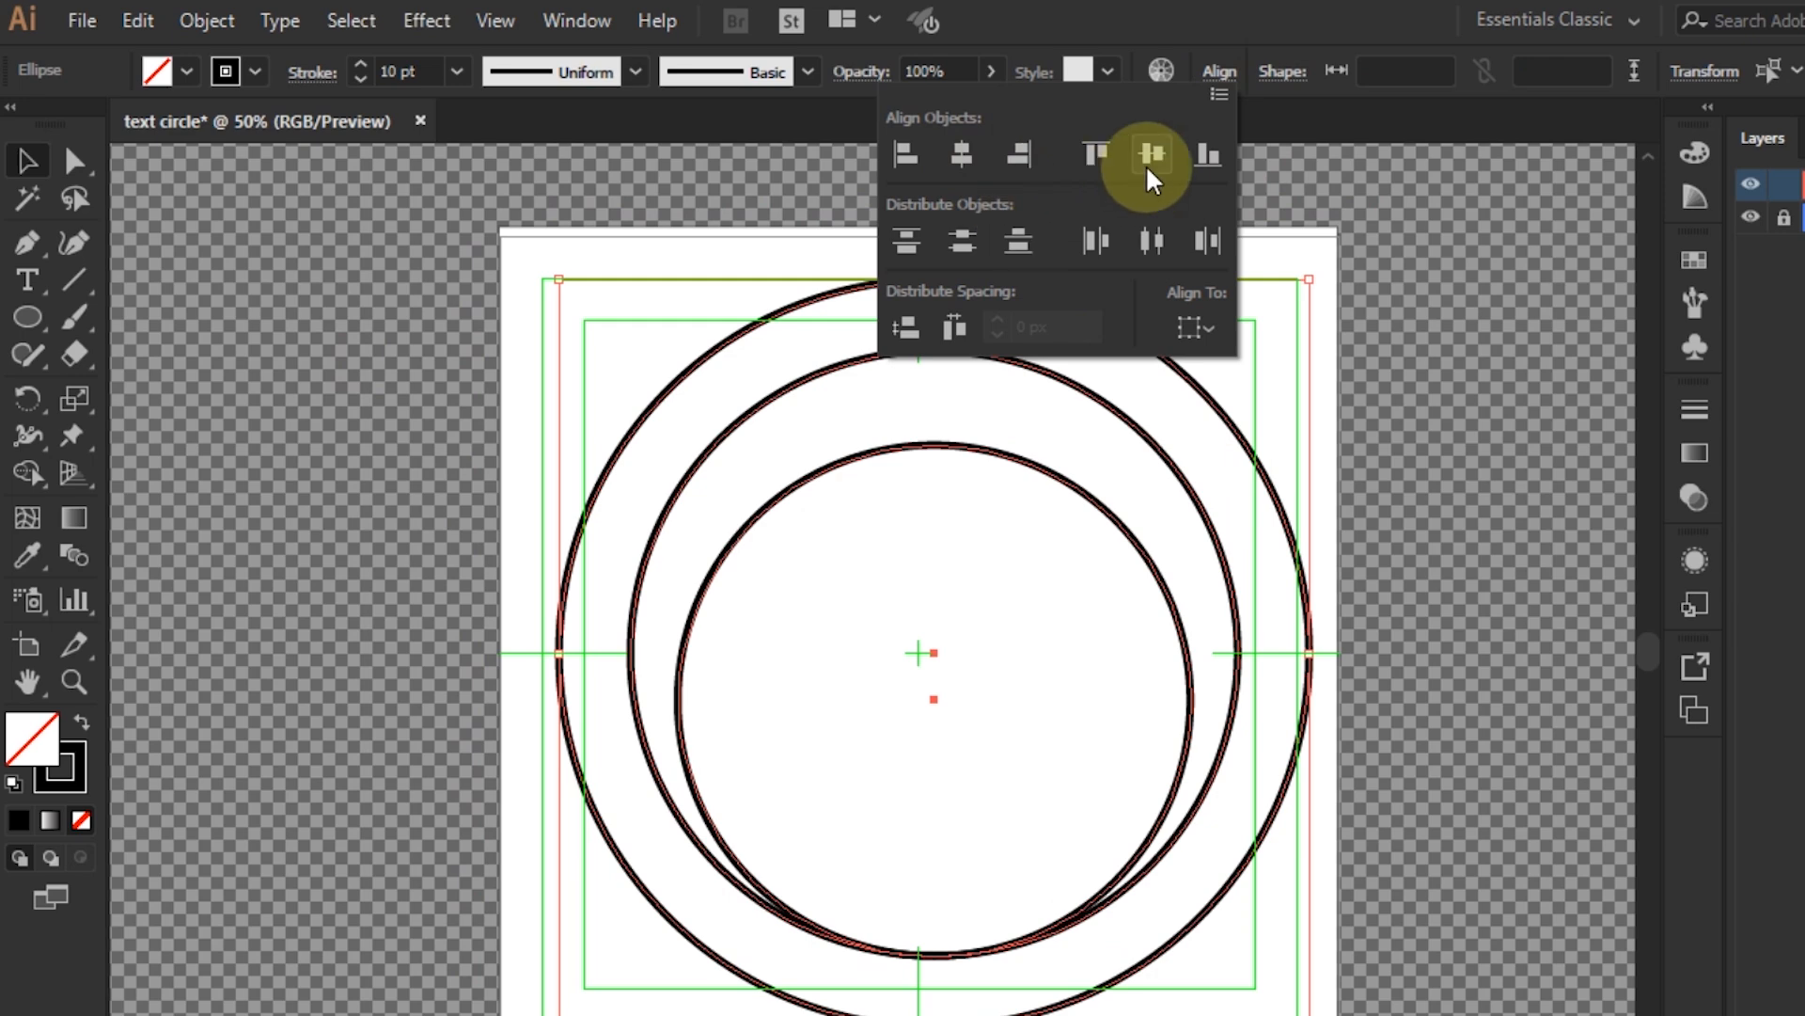
click(1148, 161)
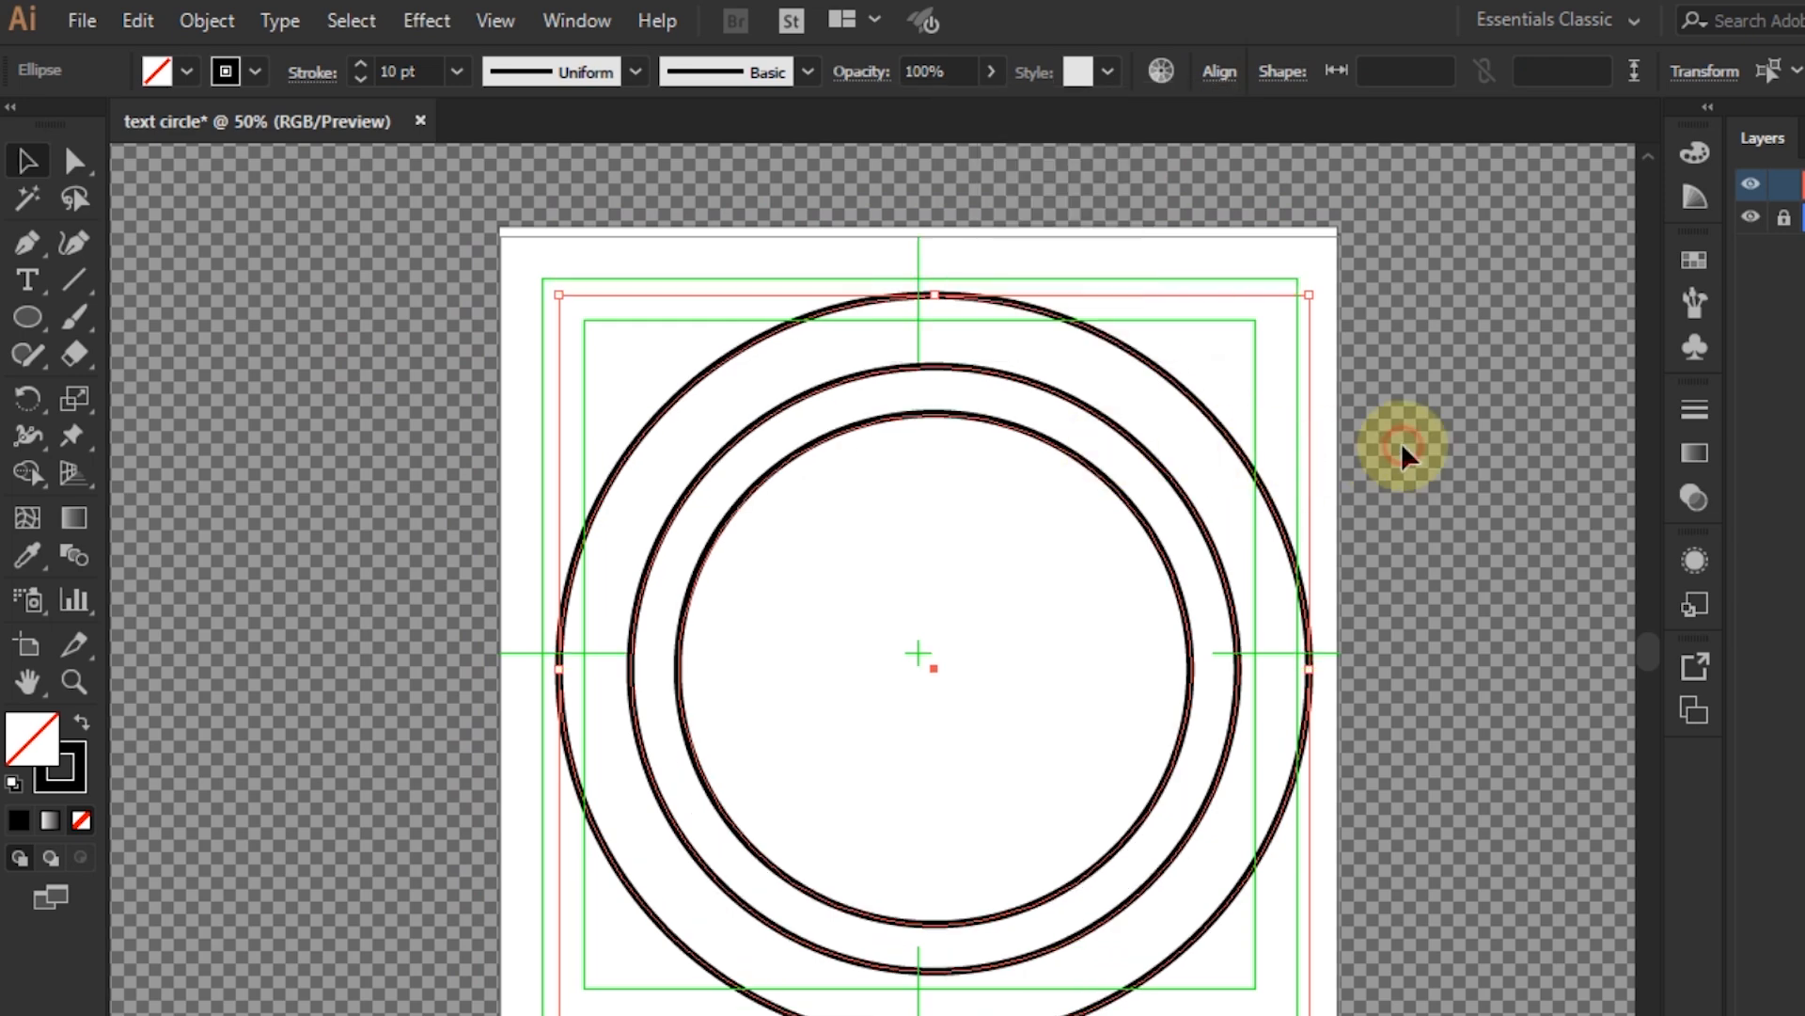
Enlarge the middle circle slightly and vertically center all three circles again
click(954, 428)
click(924, 414)
drag(936, 416, 936, 348)
key(ctrl+a)
click(1220, 72)
click(1152, 153)
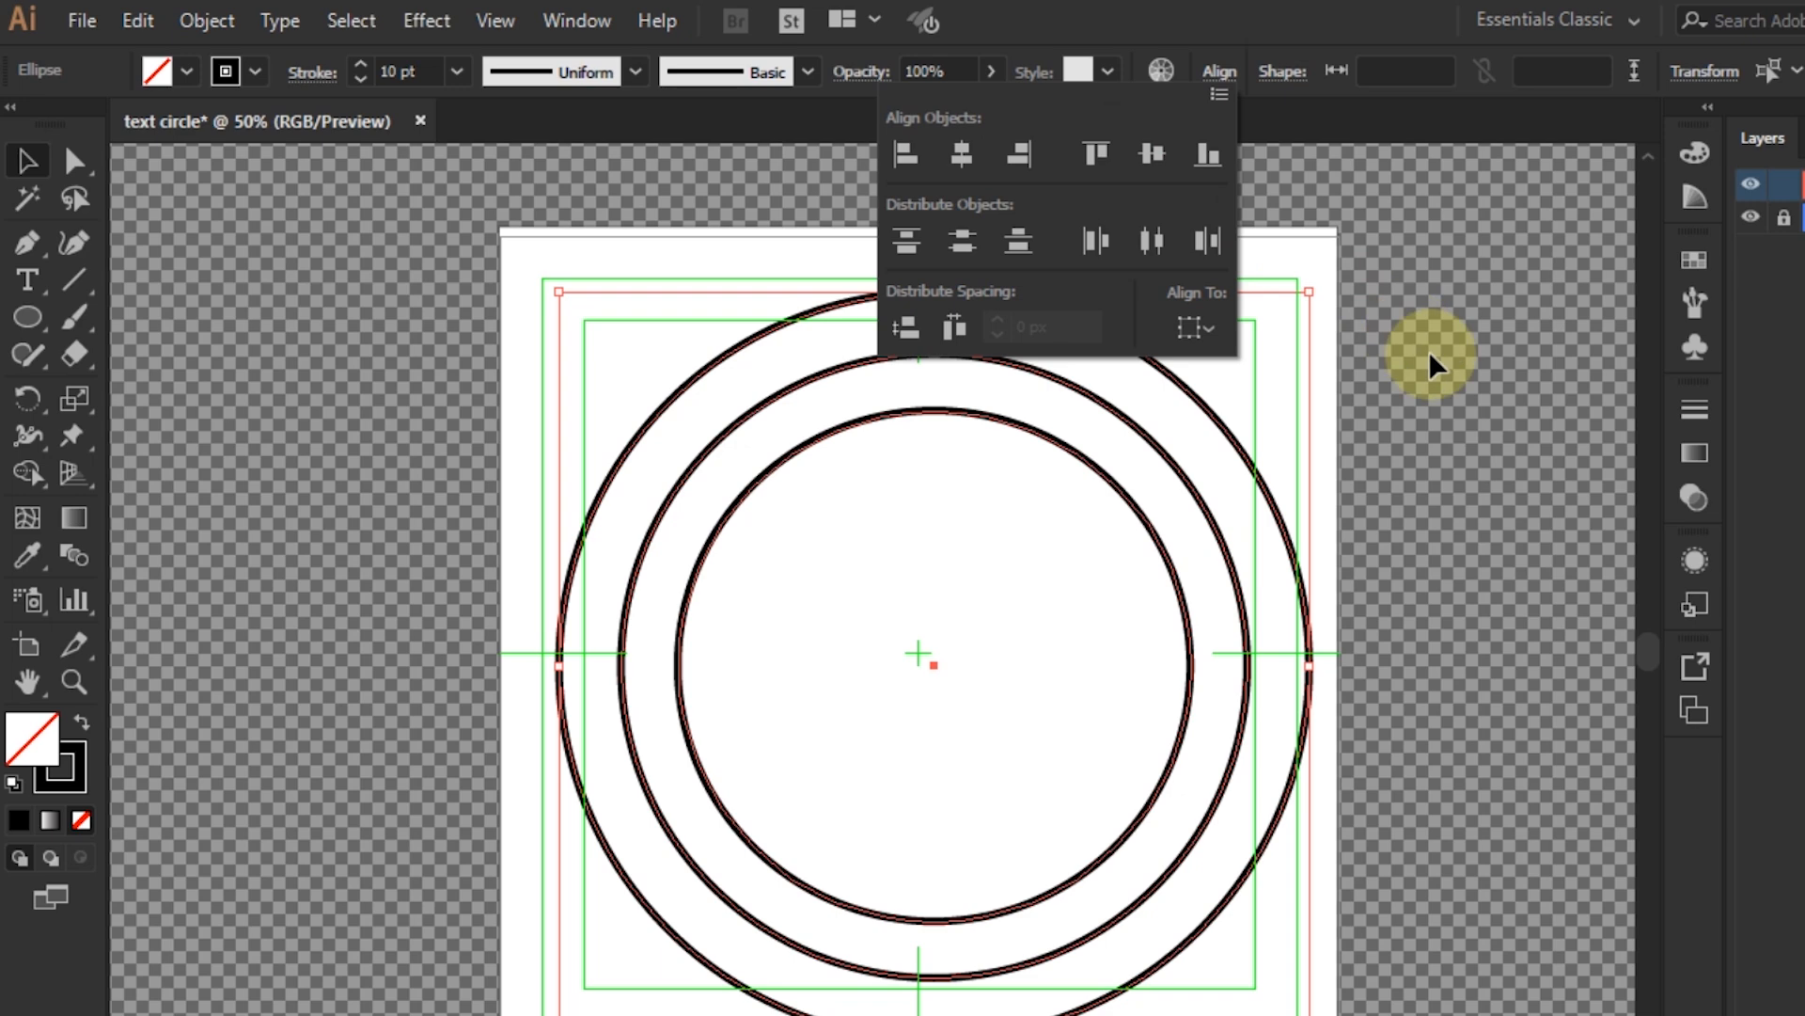
click(395, 518)
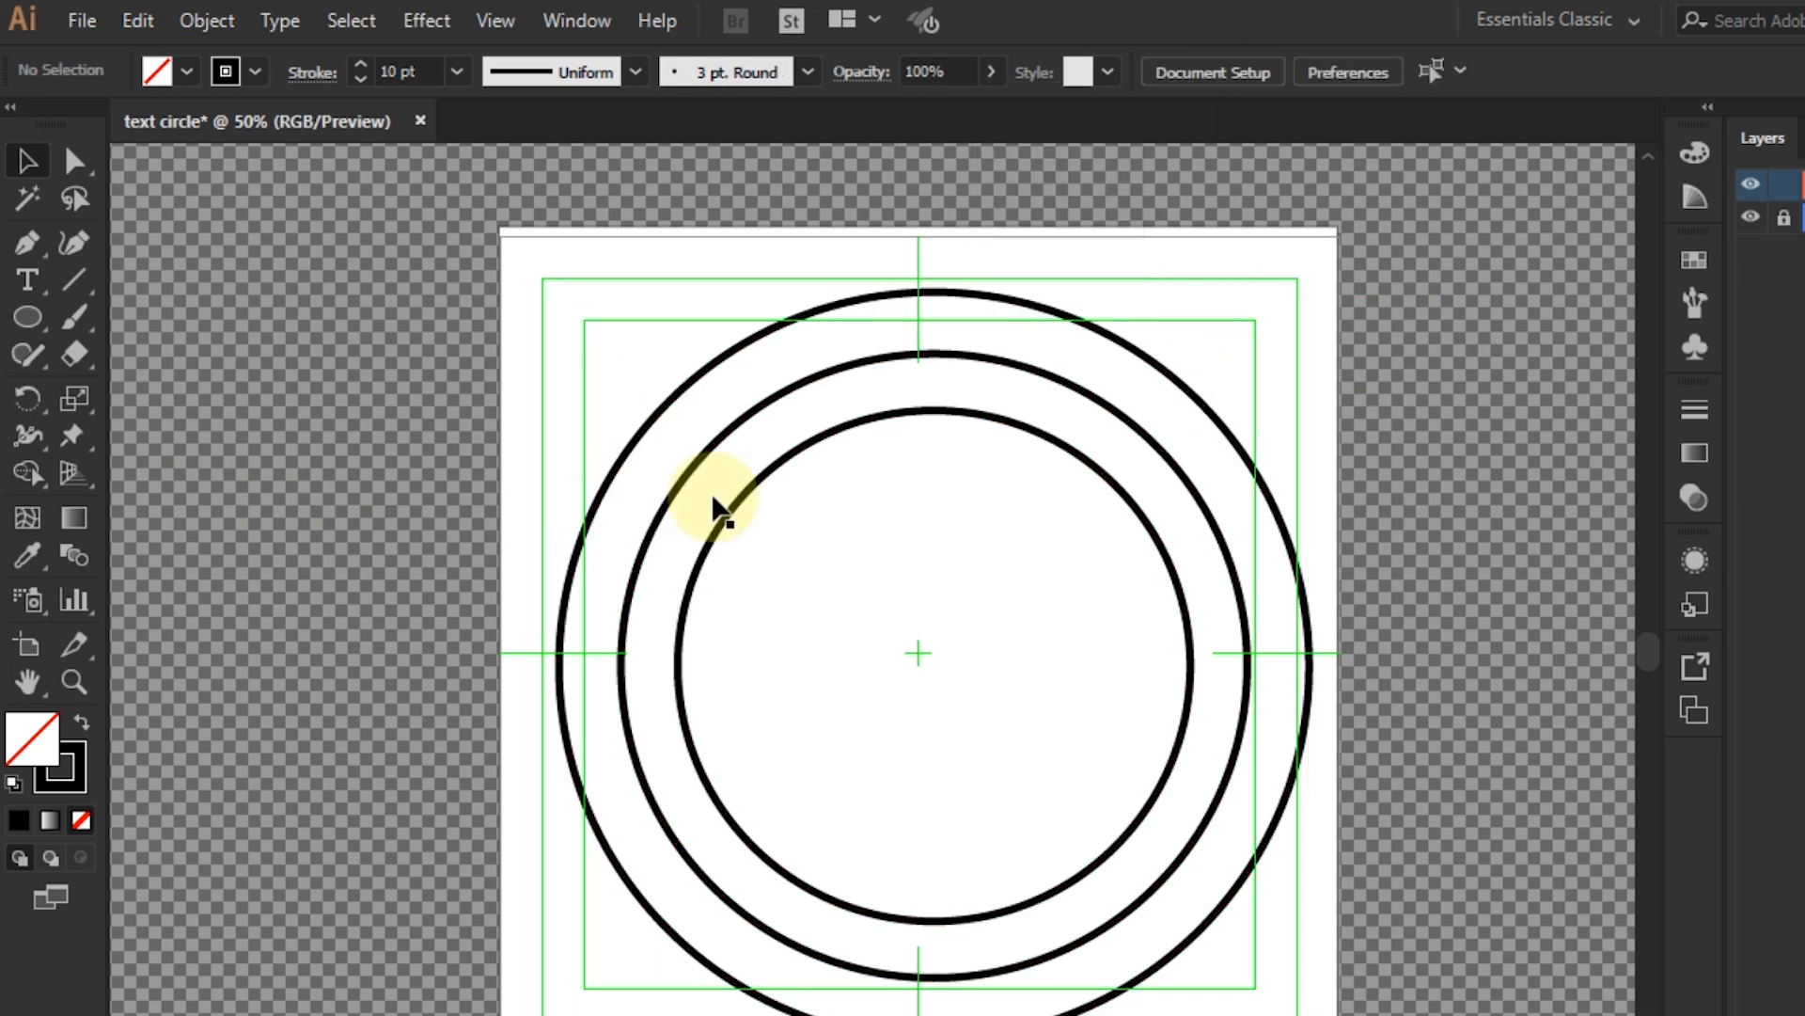
Turn the middle circle into a text path with the Type on a Path tool, starting at its top
click(749, 435)
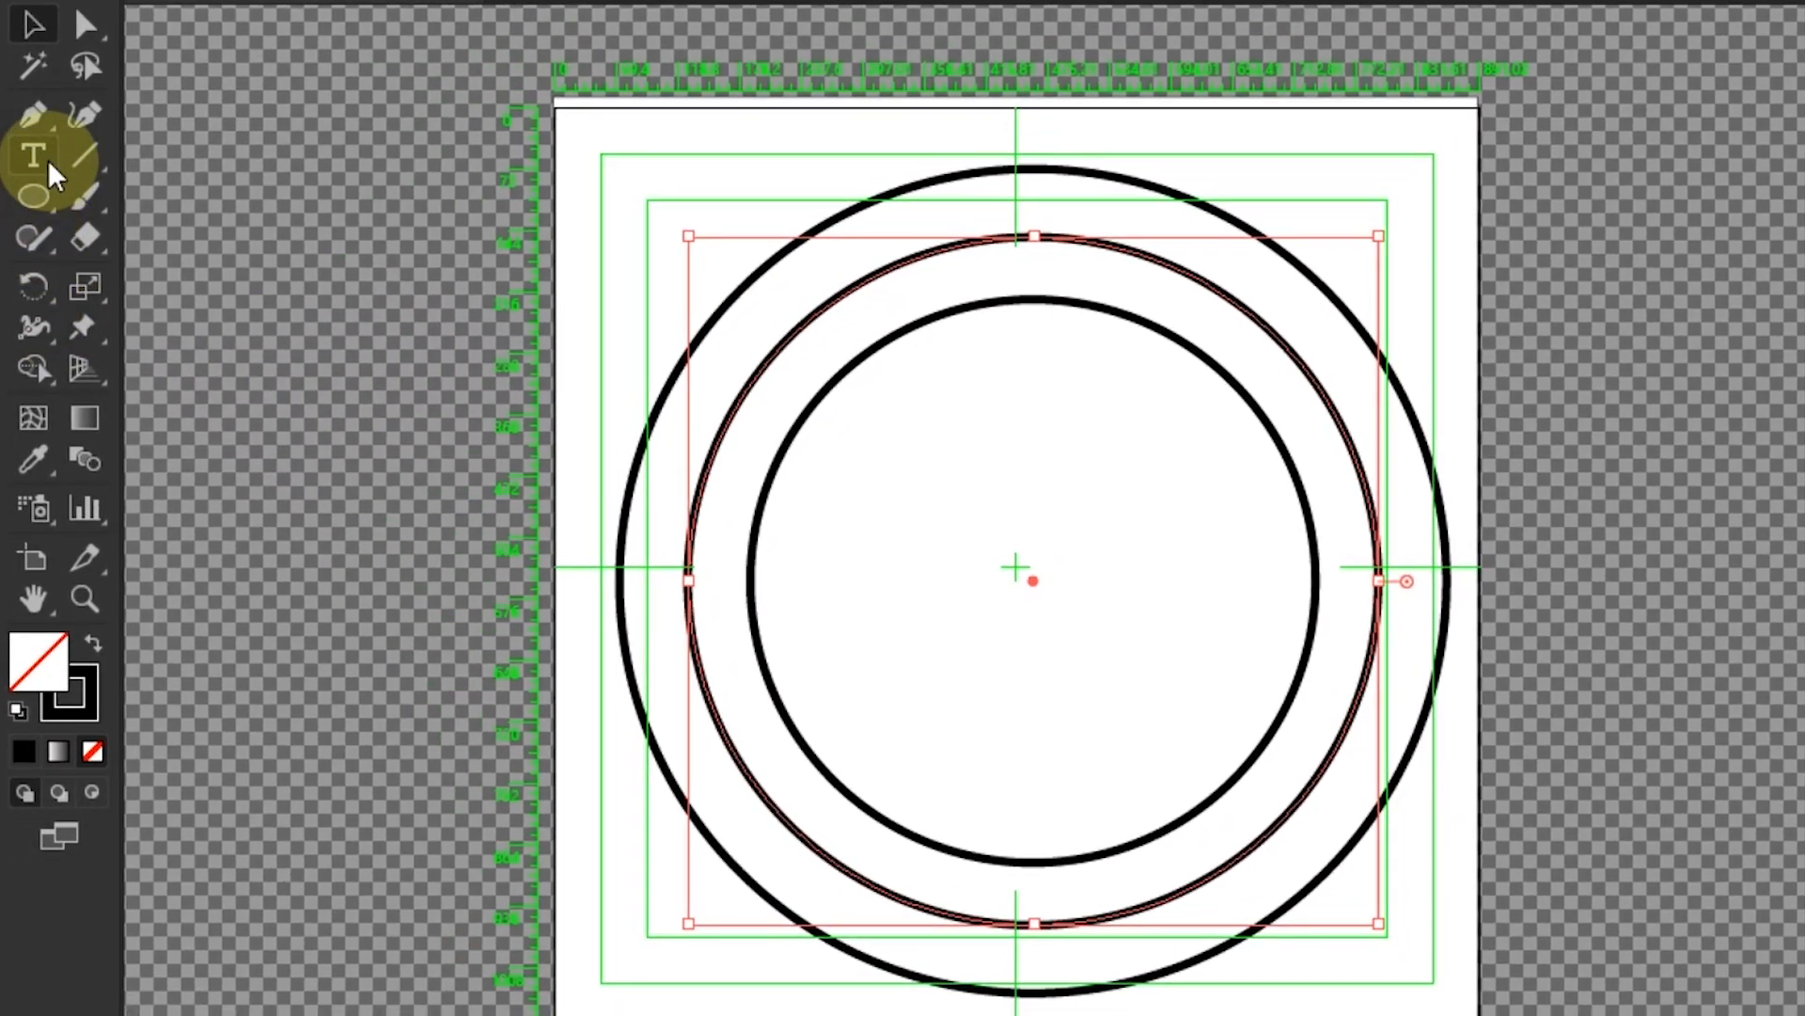
click(36, 282)
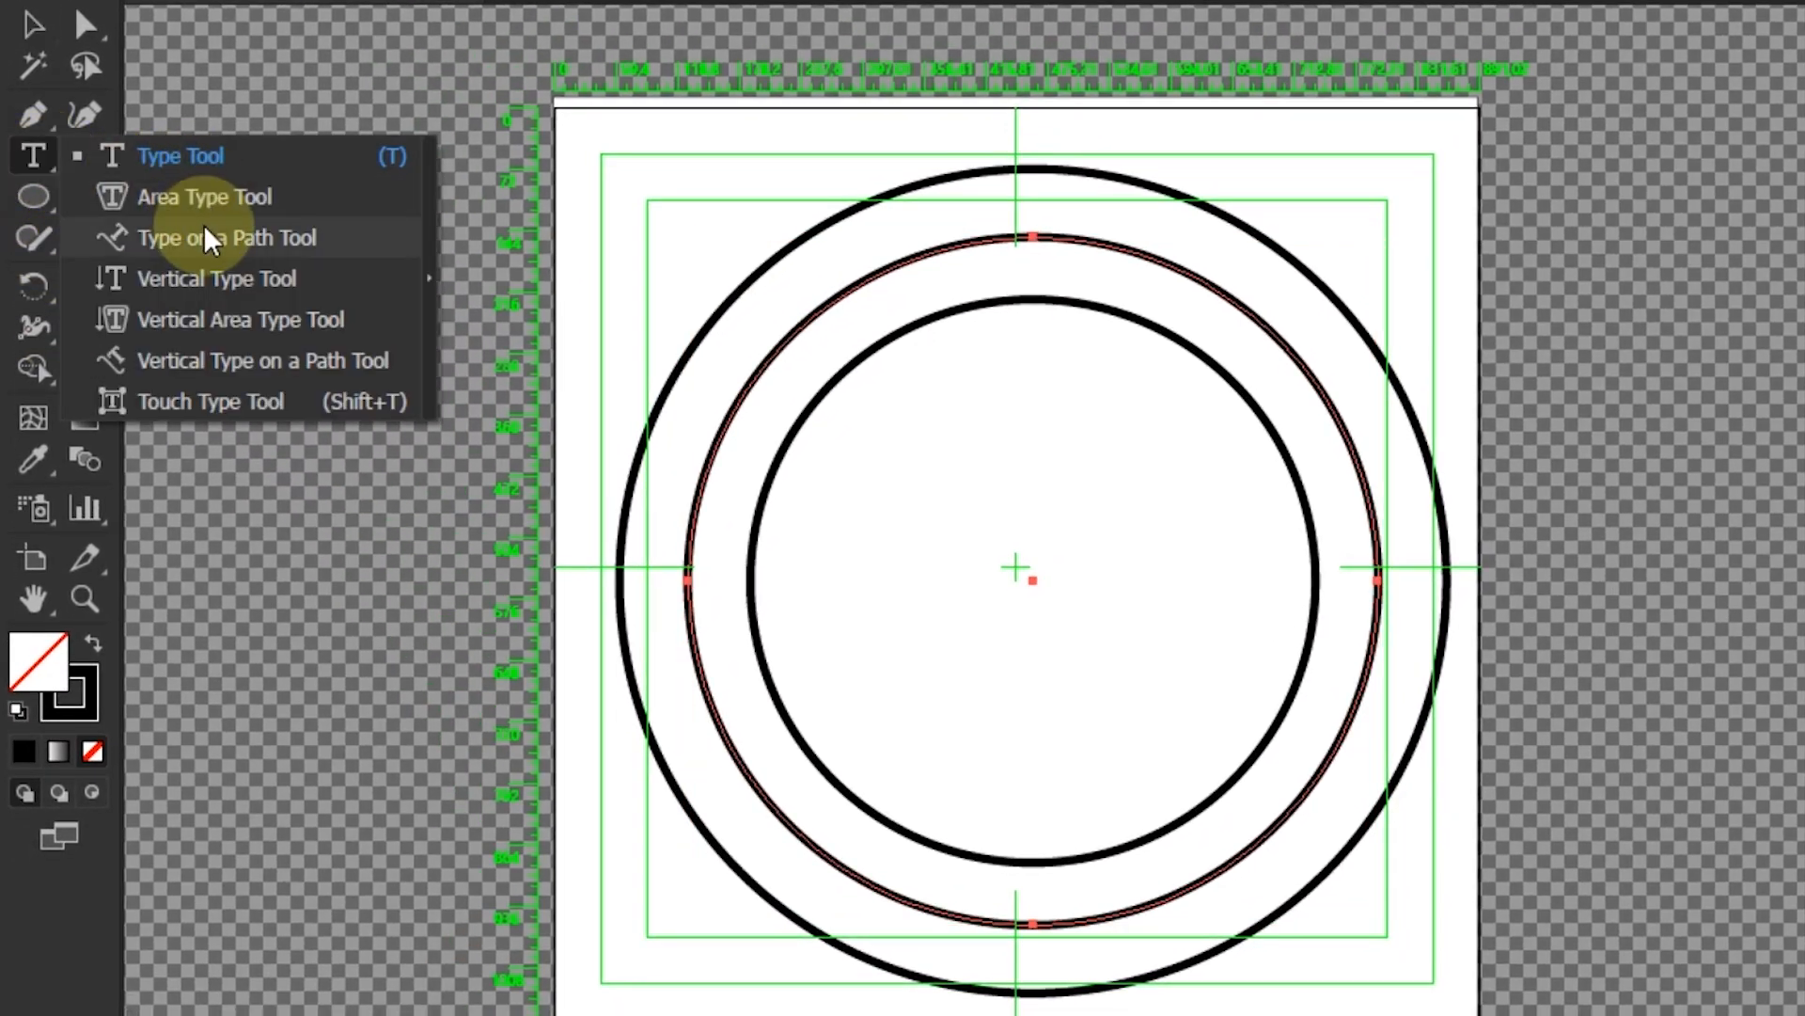
click(271, 240)
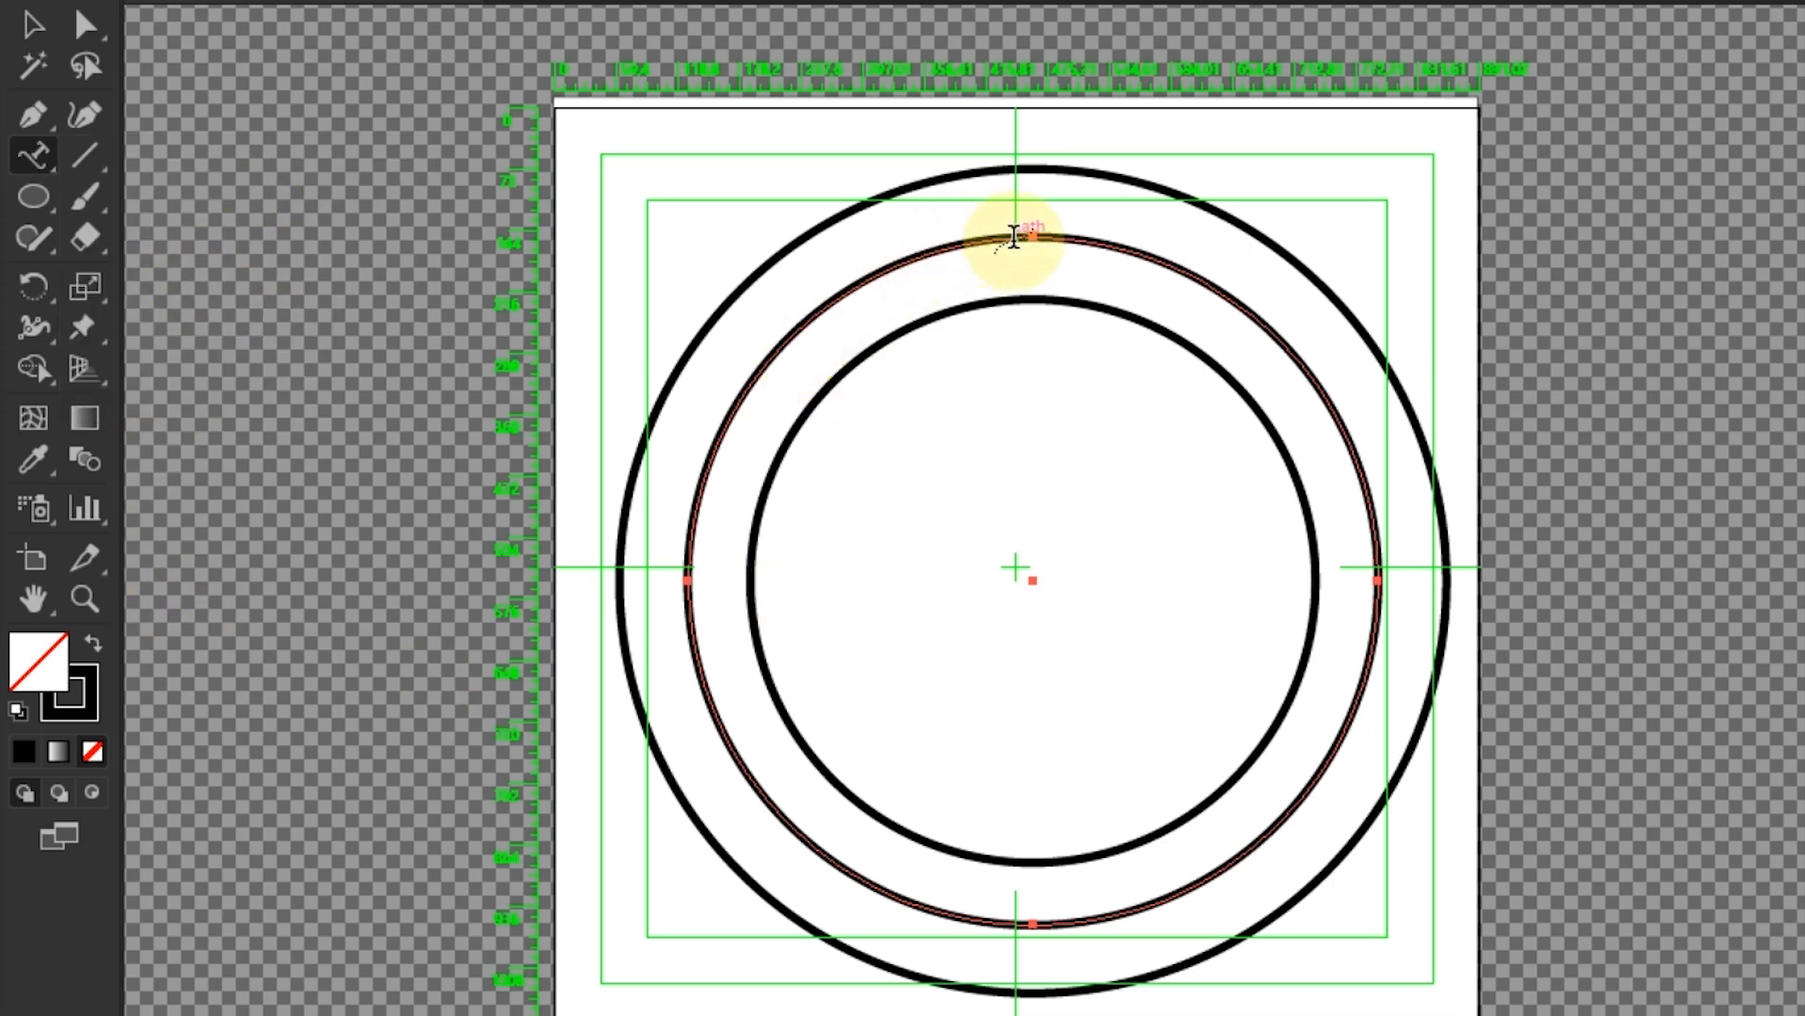
click(1017, 235)
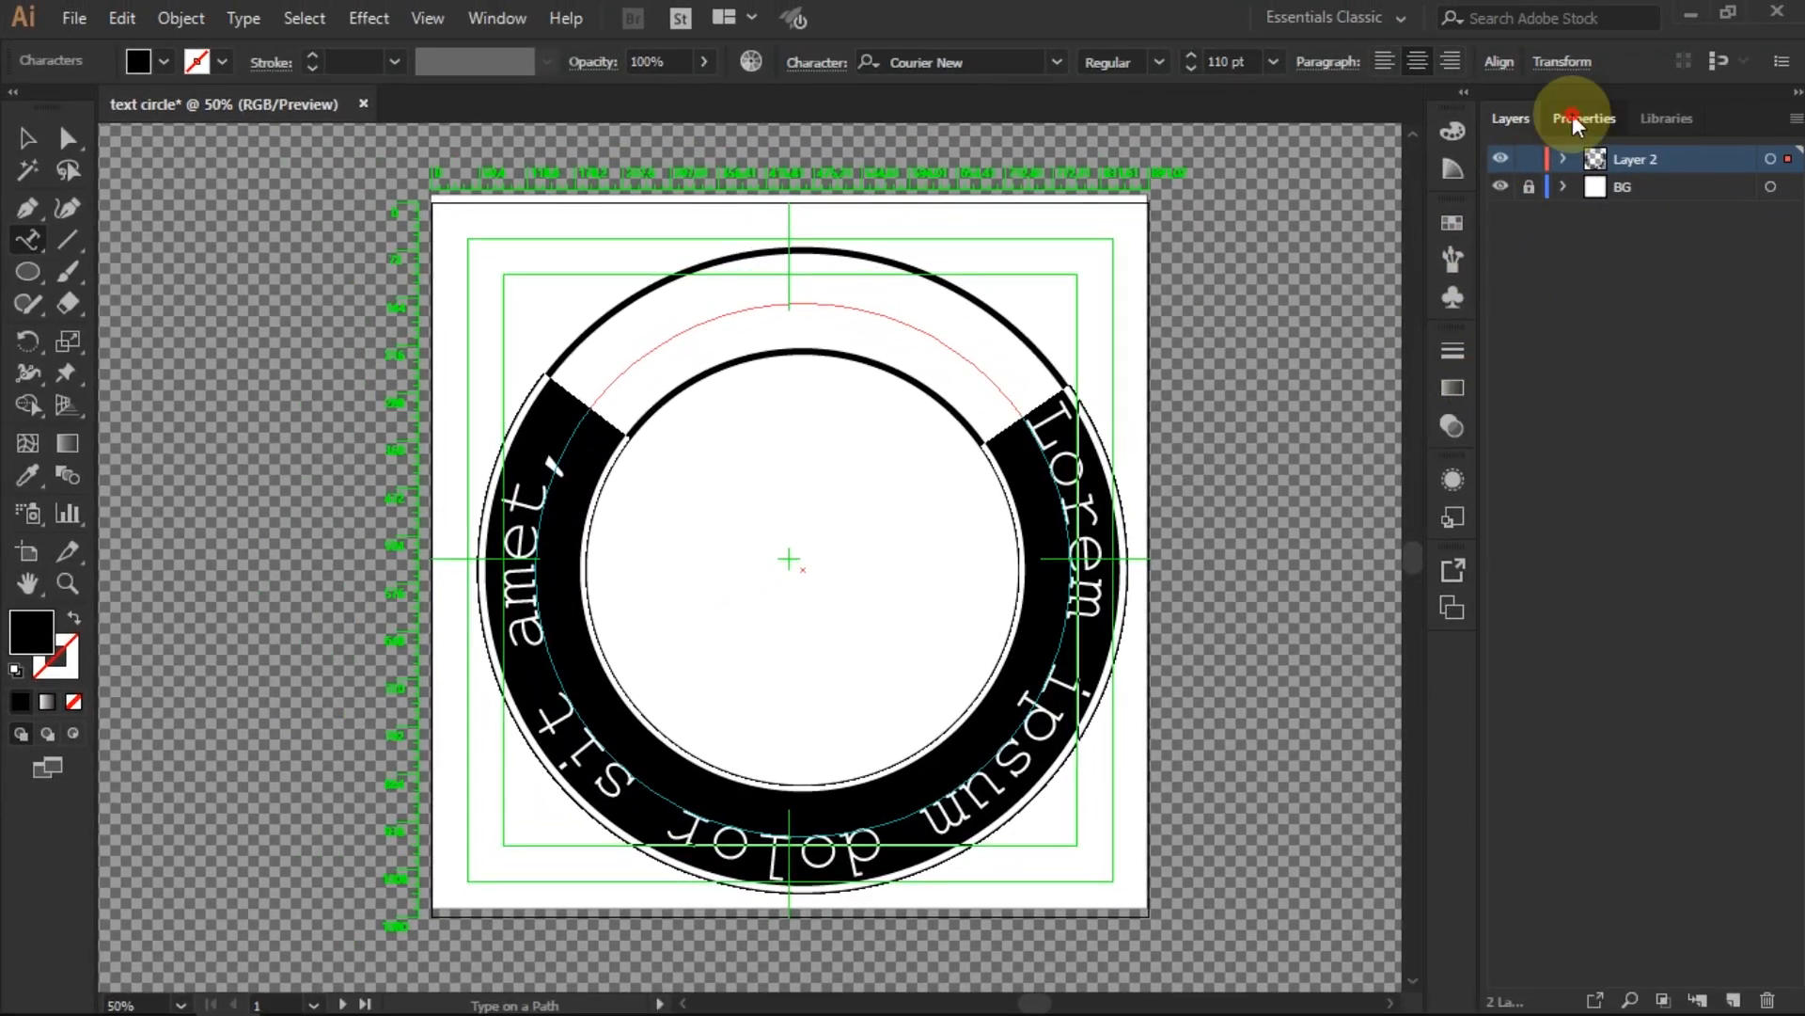
Set the font of the placeholder text on the circle to Arial Rounded MT Bold
click(1798, 53)
click(1769, 625)
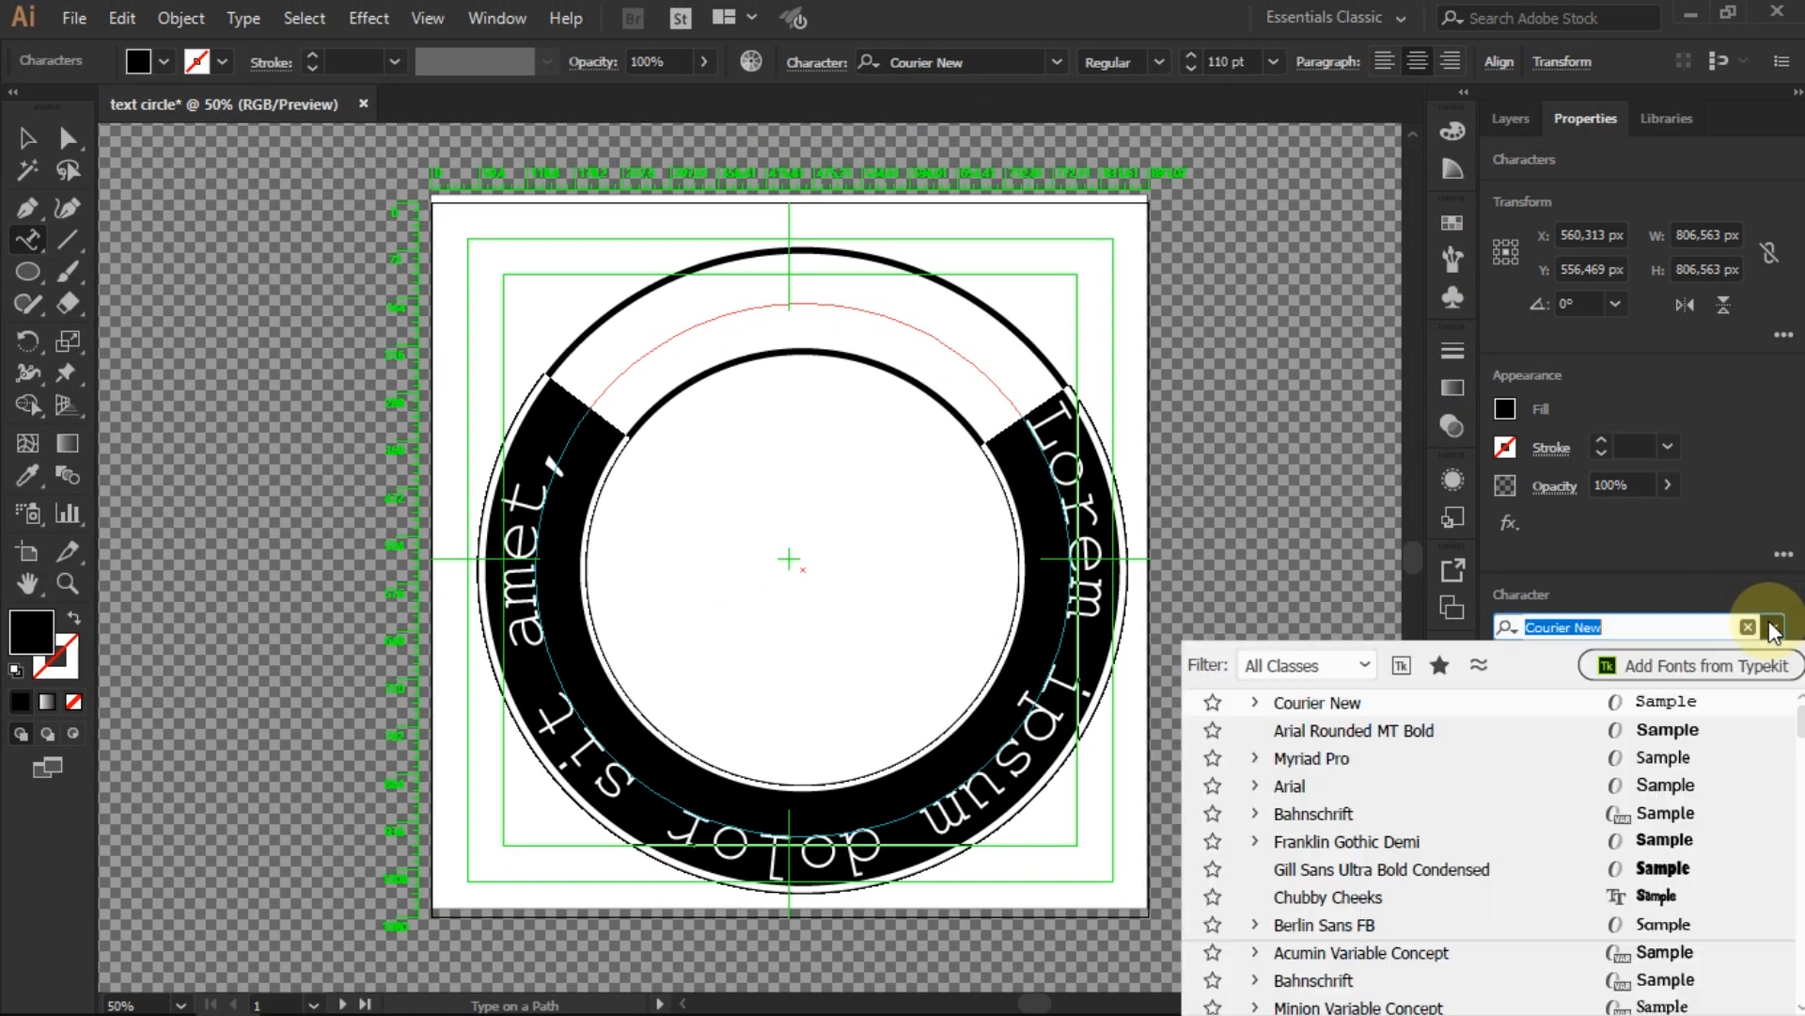
click(1373, 732)
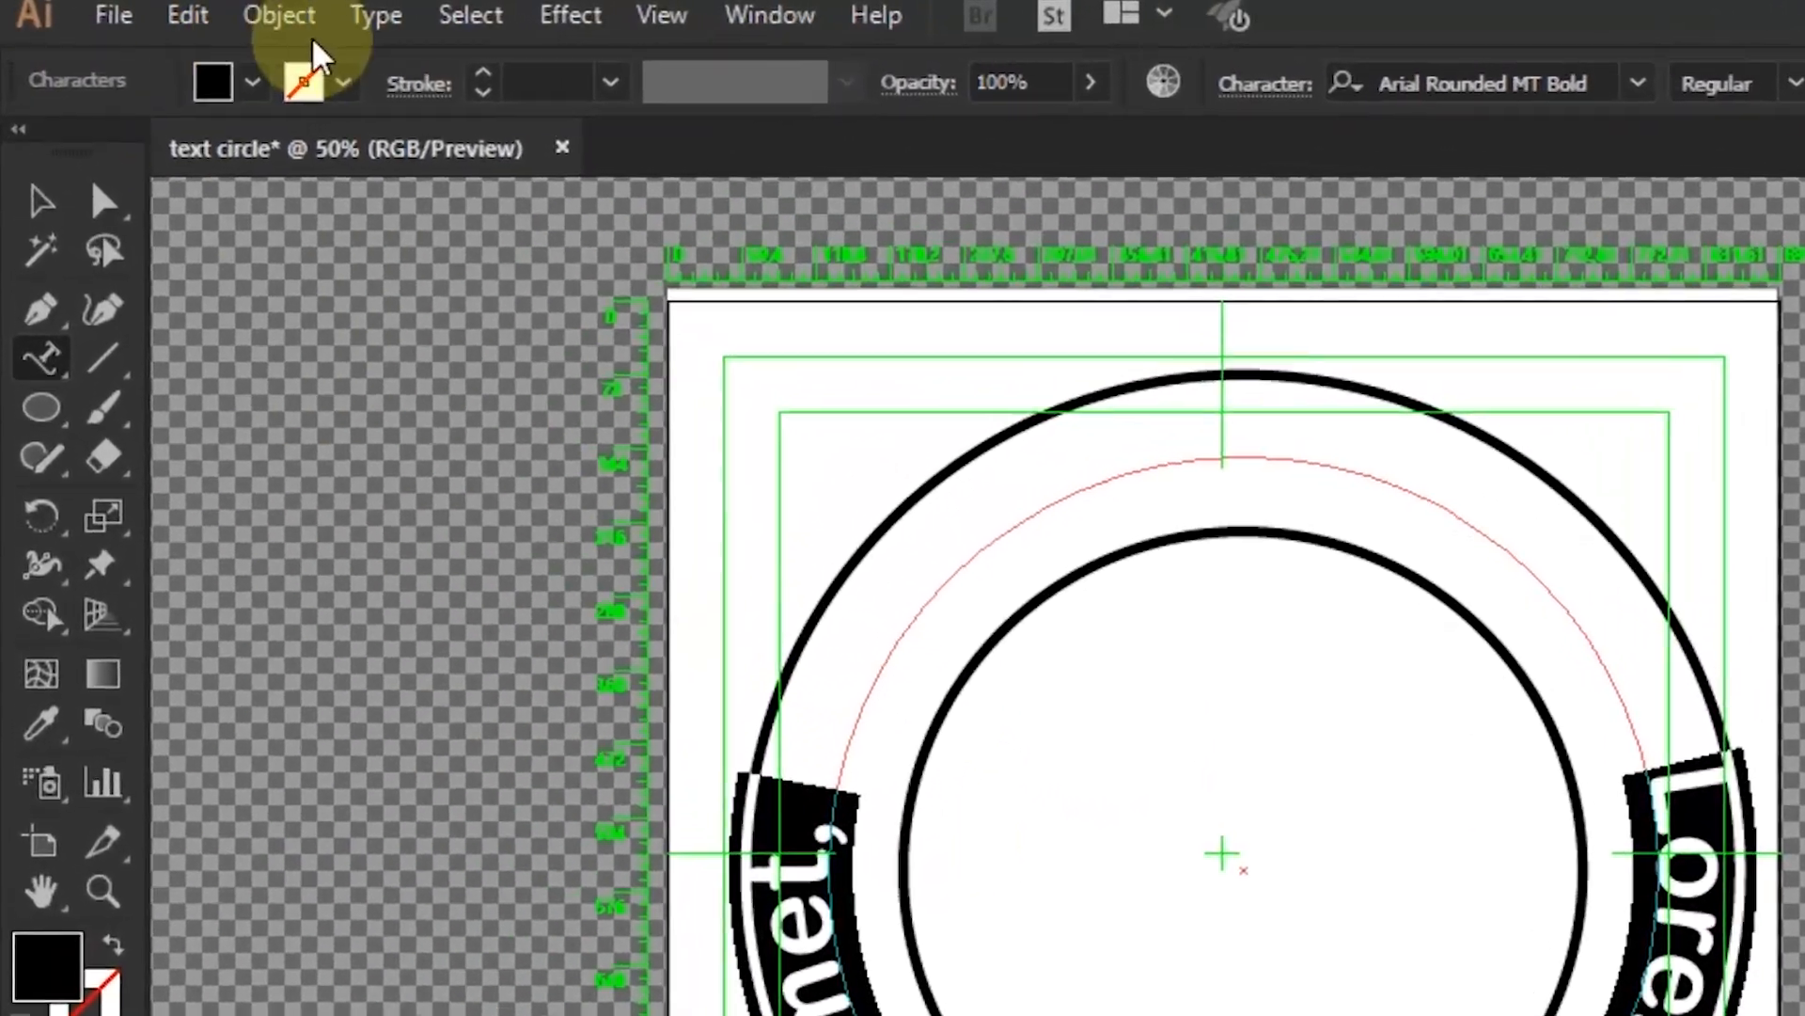
In the Type on a Path Options, align the text to the path's Center with preview on, keeping the Rainbow effect
click(239, 16)
mouse_move(318, 18)
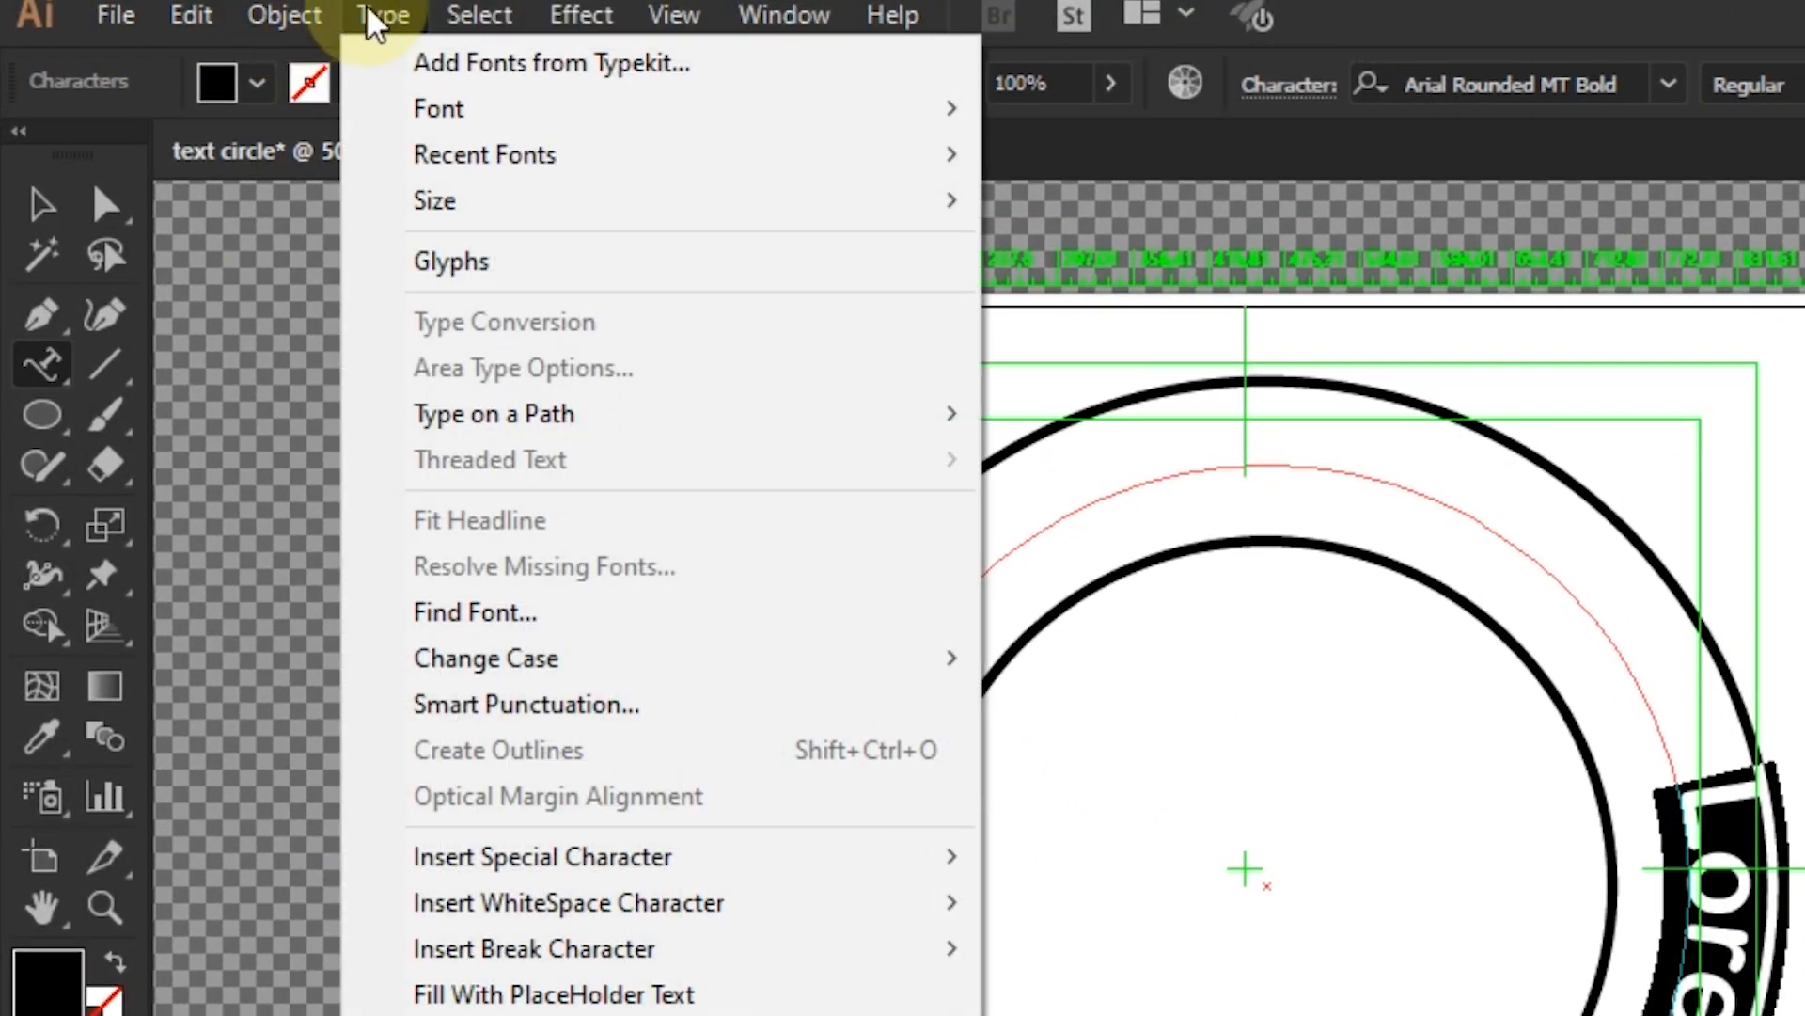
mouse_move(515, 423)
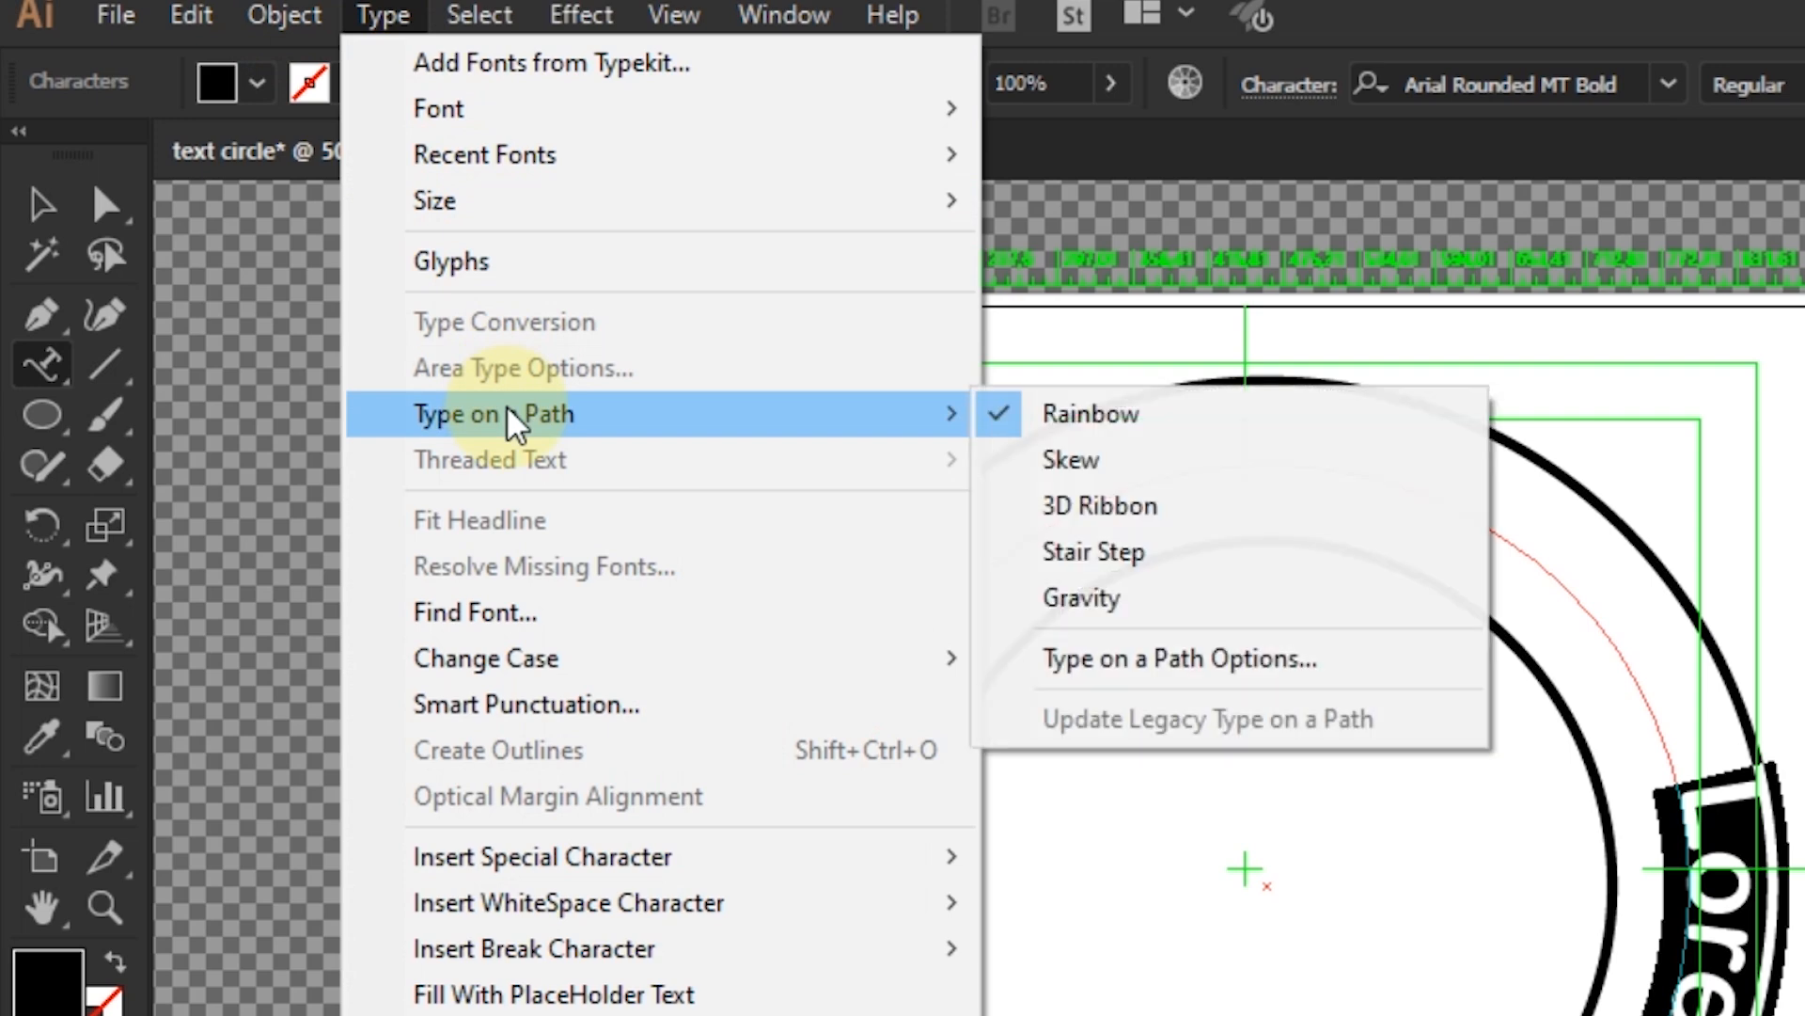
click(1091, 660)
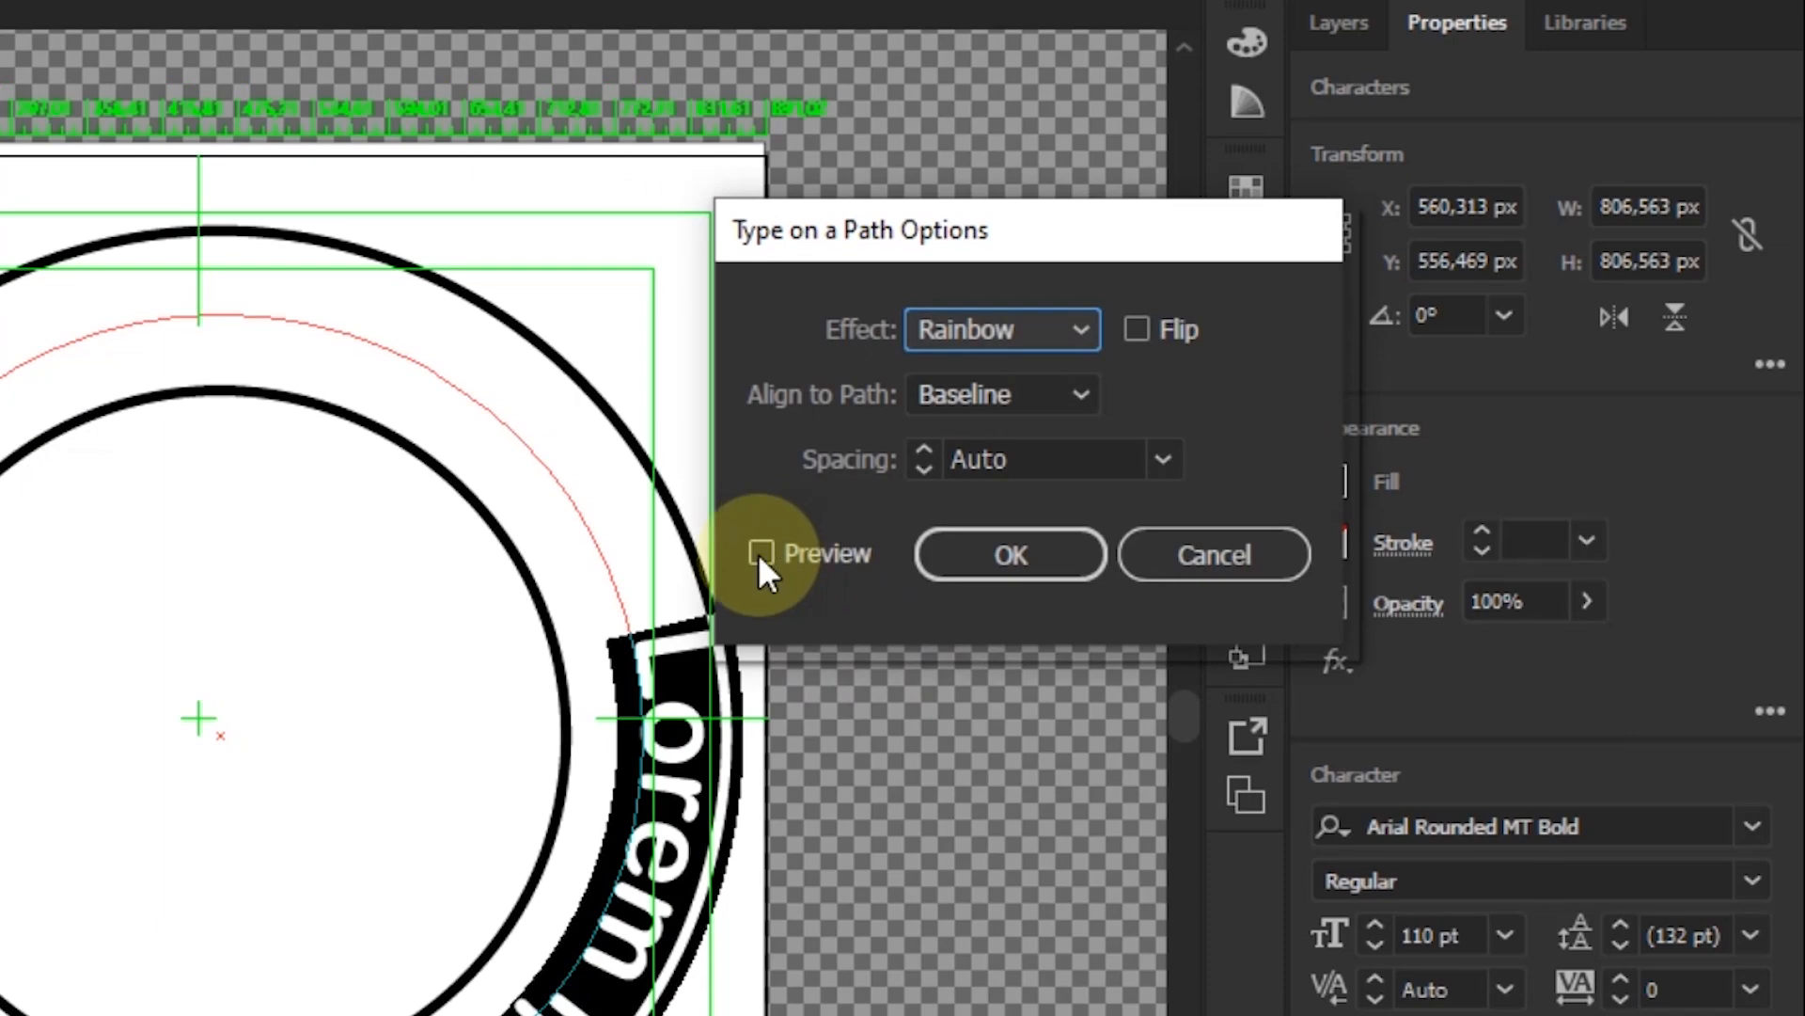
click(1507, 658)
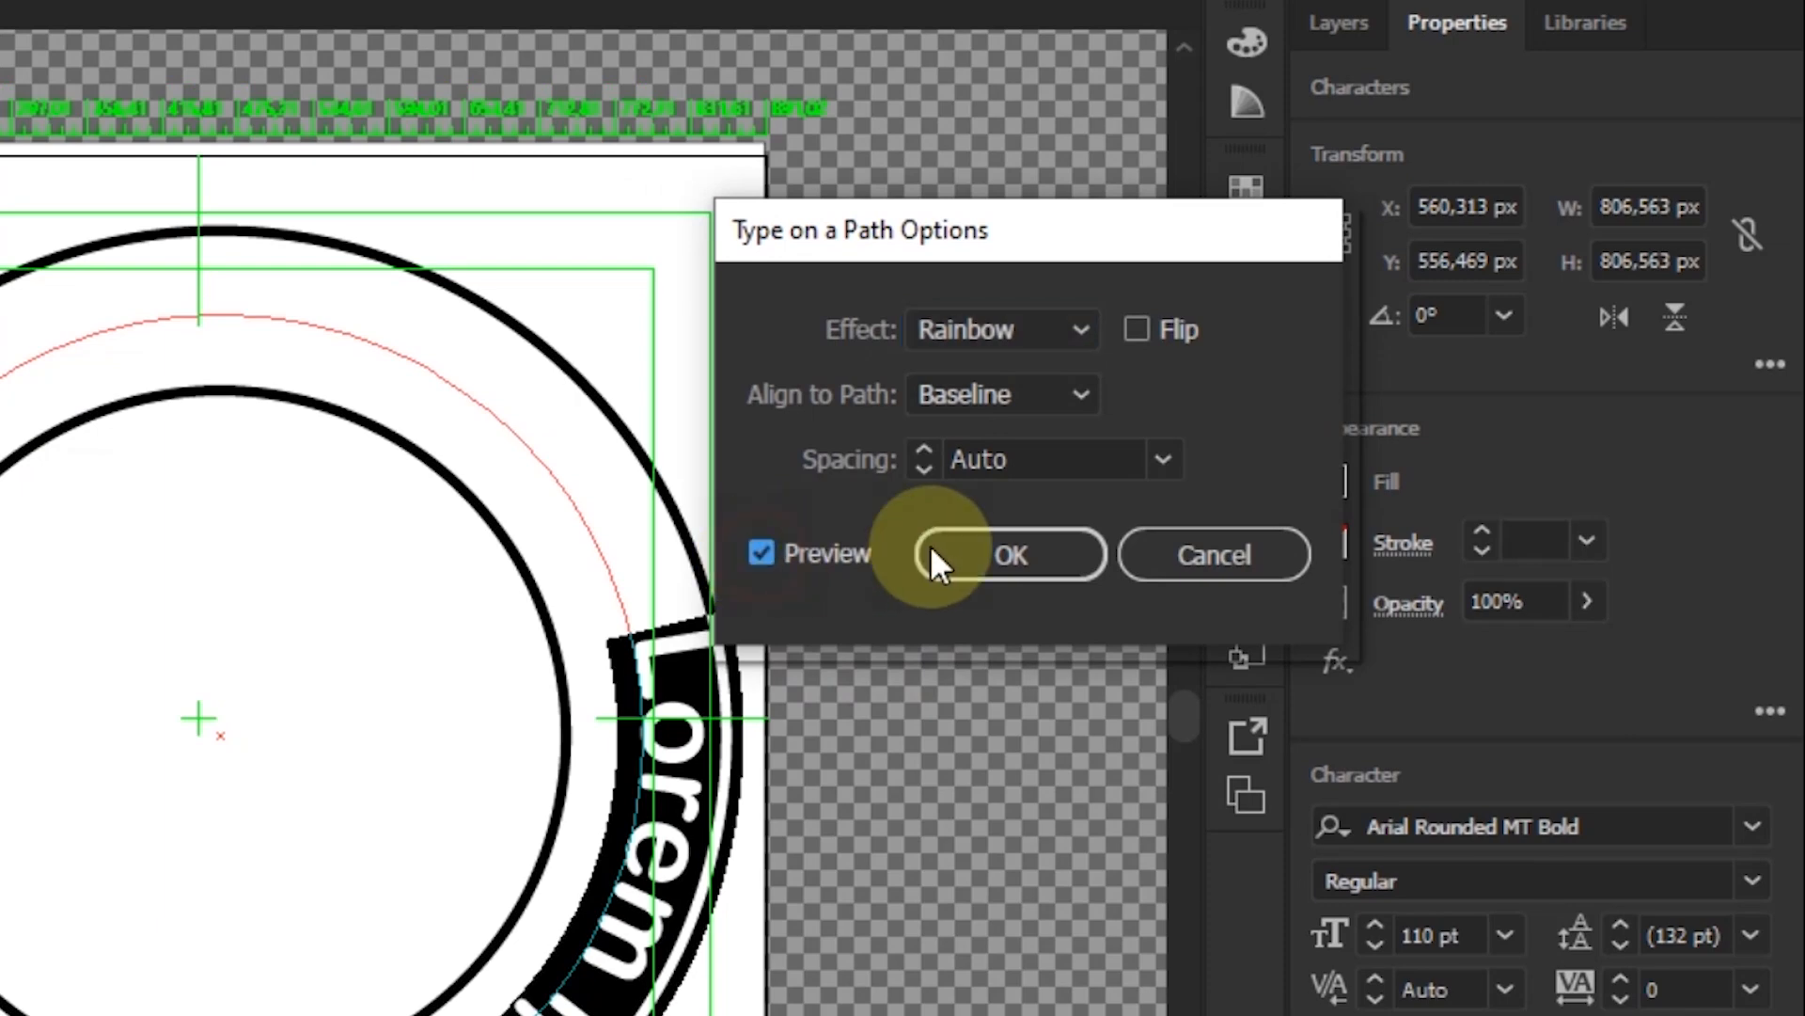
click(962, 394)
click(1010, 532)
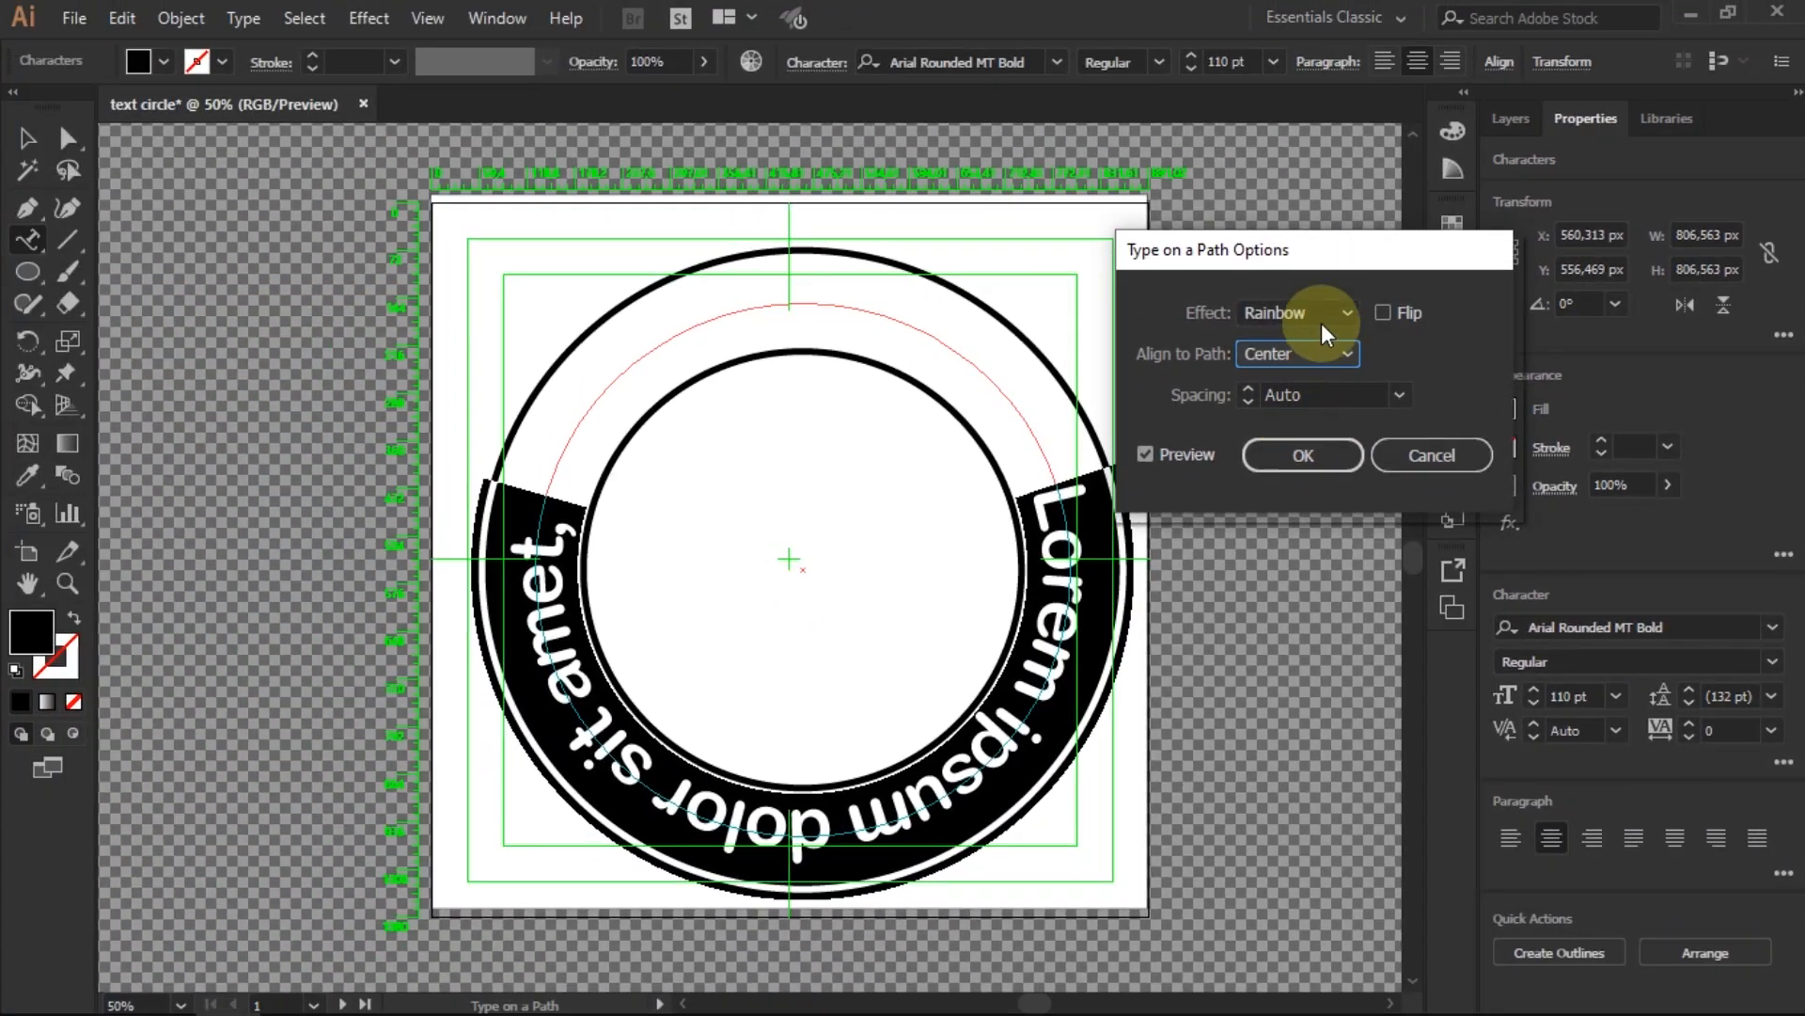
click(1198, 322)
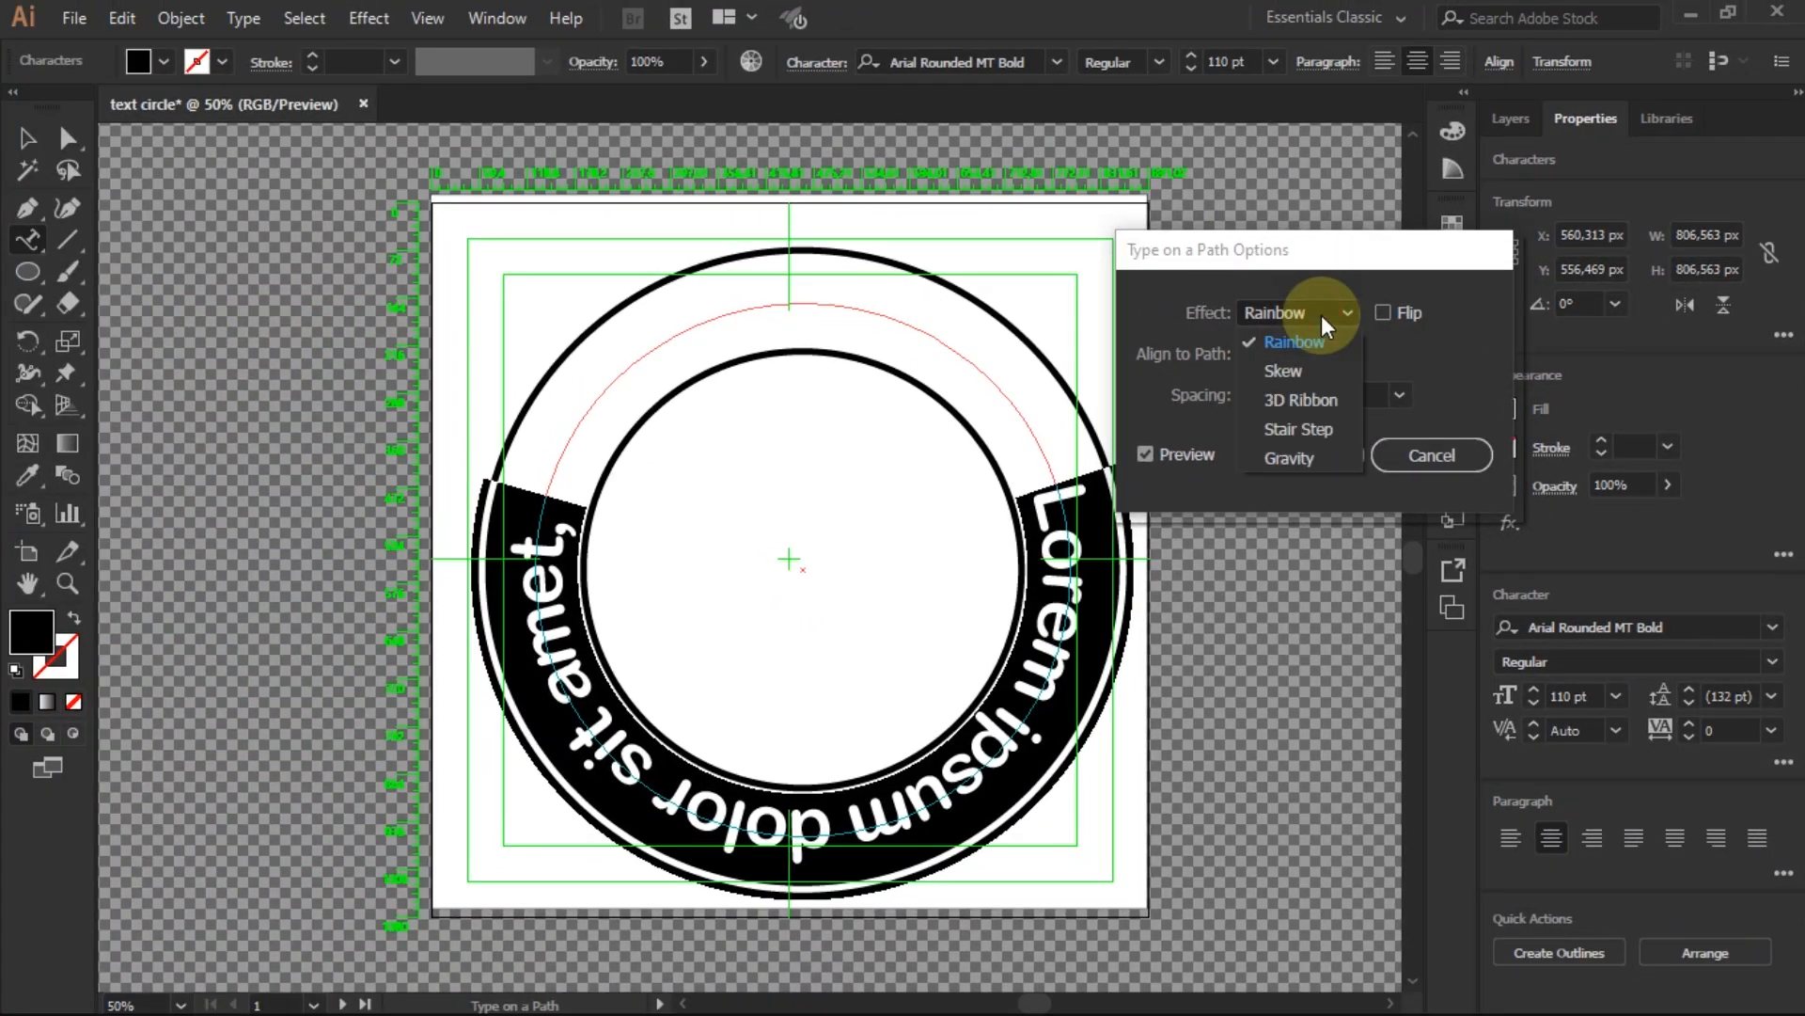
click(1329, 260)
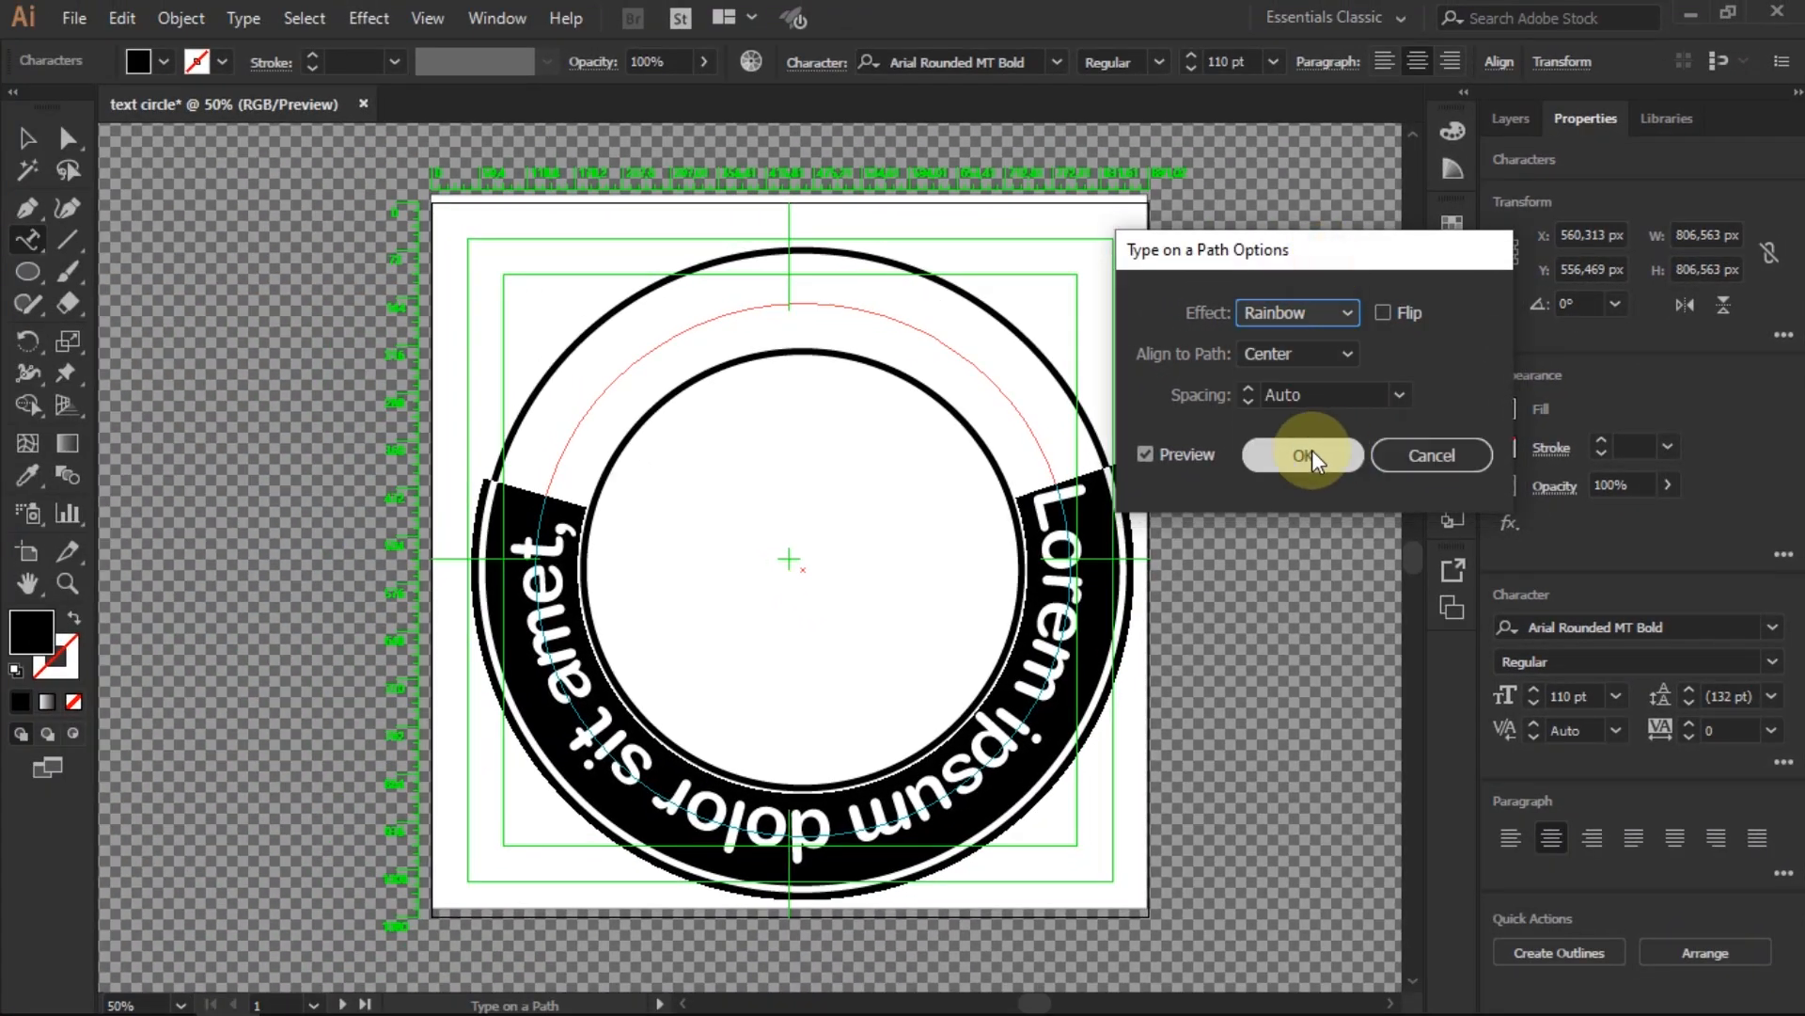
click(1309, 453)
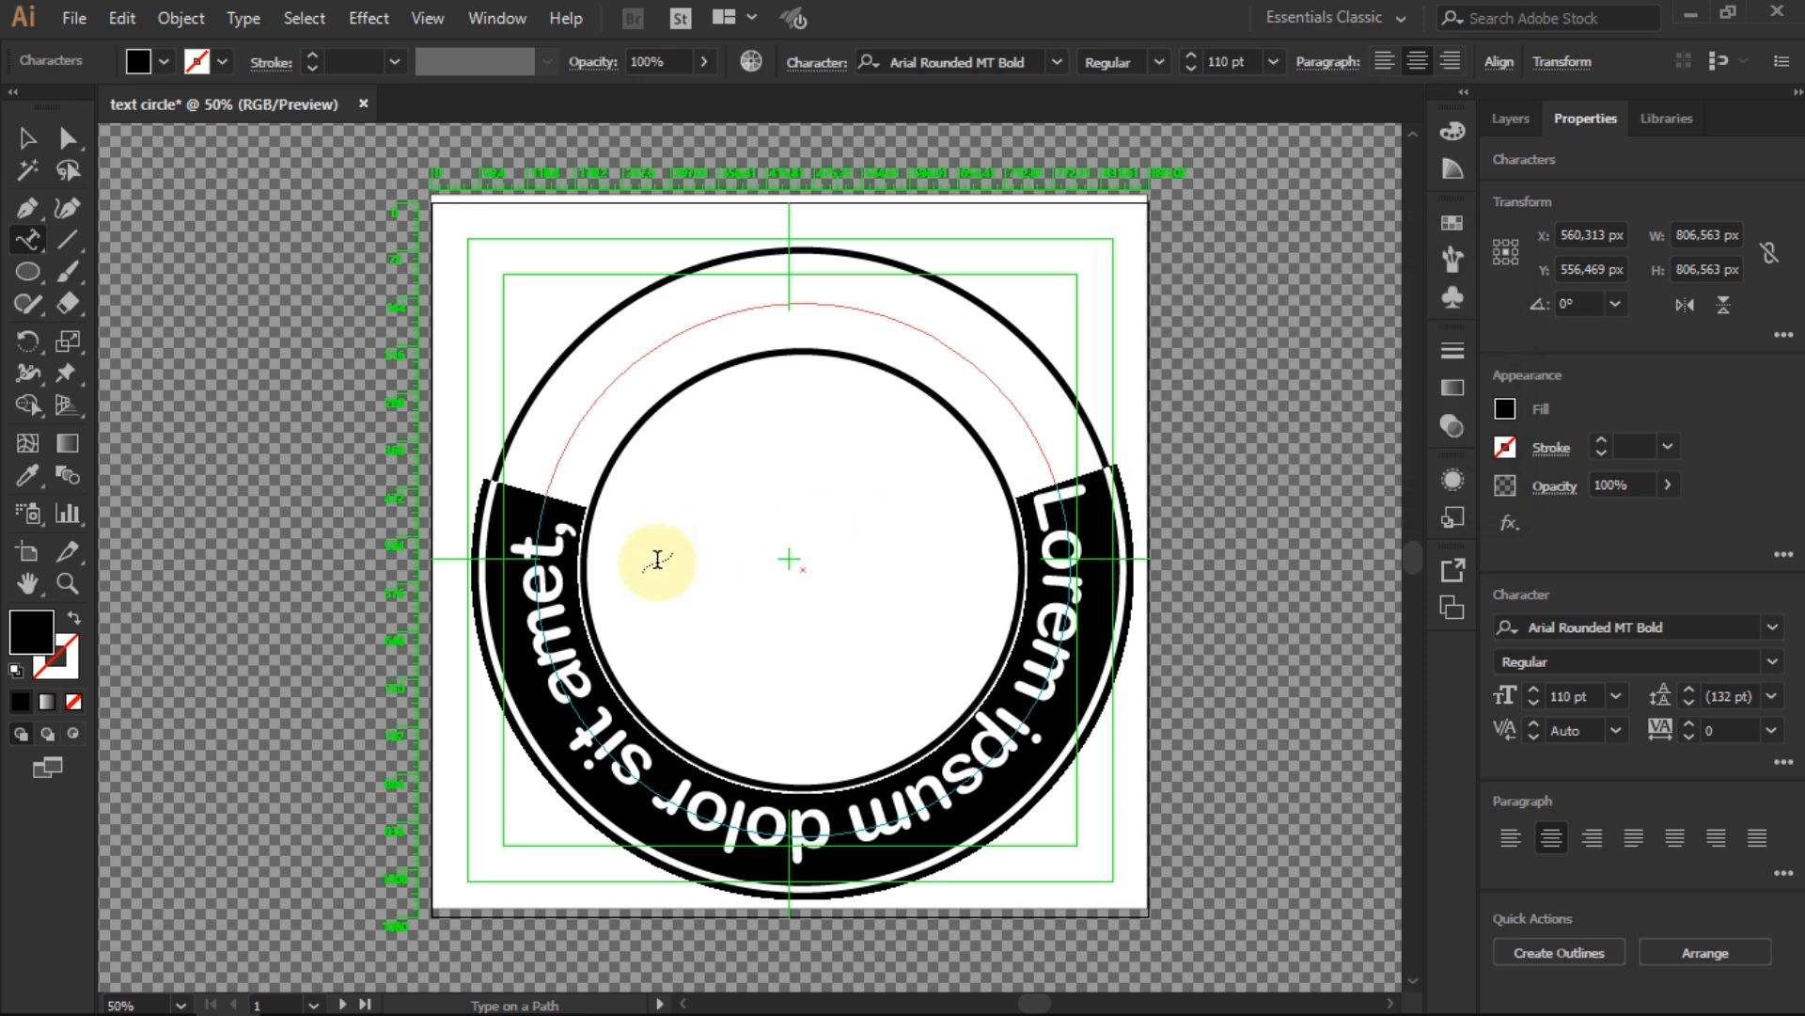
Replace the placeholder text on the circle's path with HOW TO WRITE
text(H)
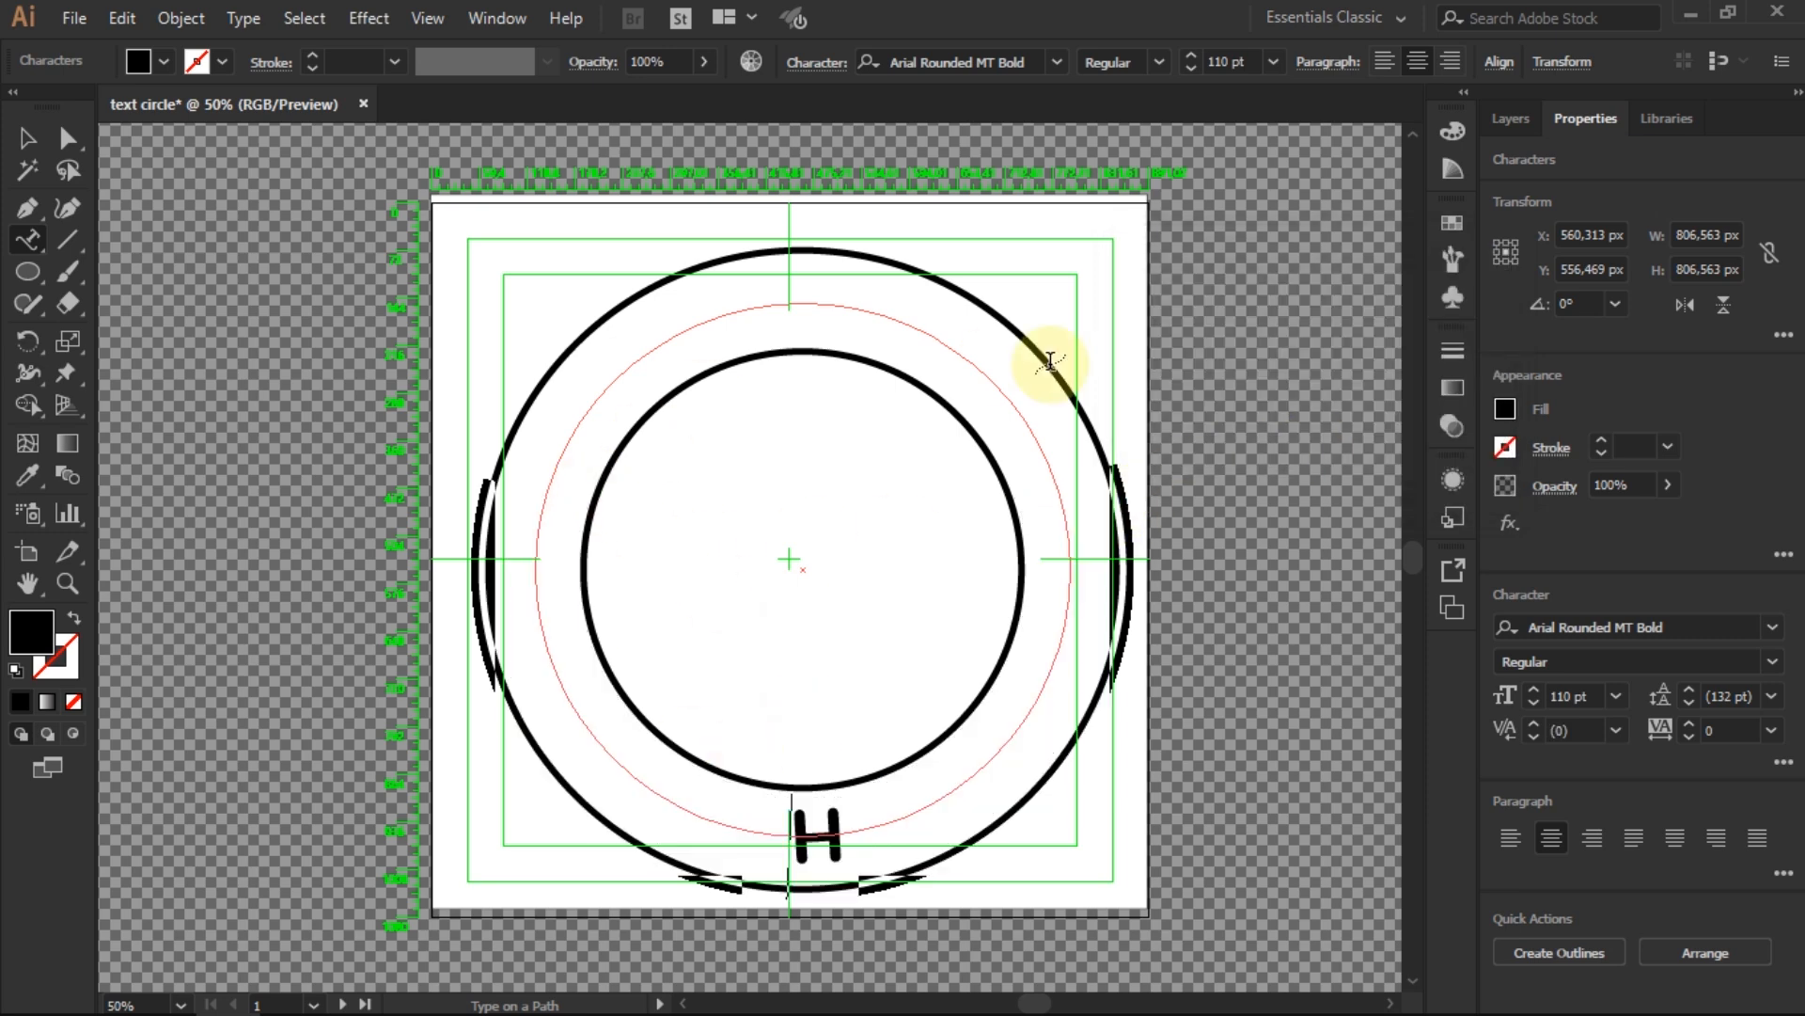
text(OW TO WRITE)
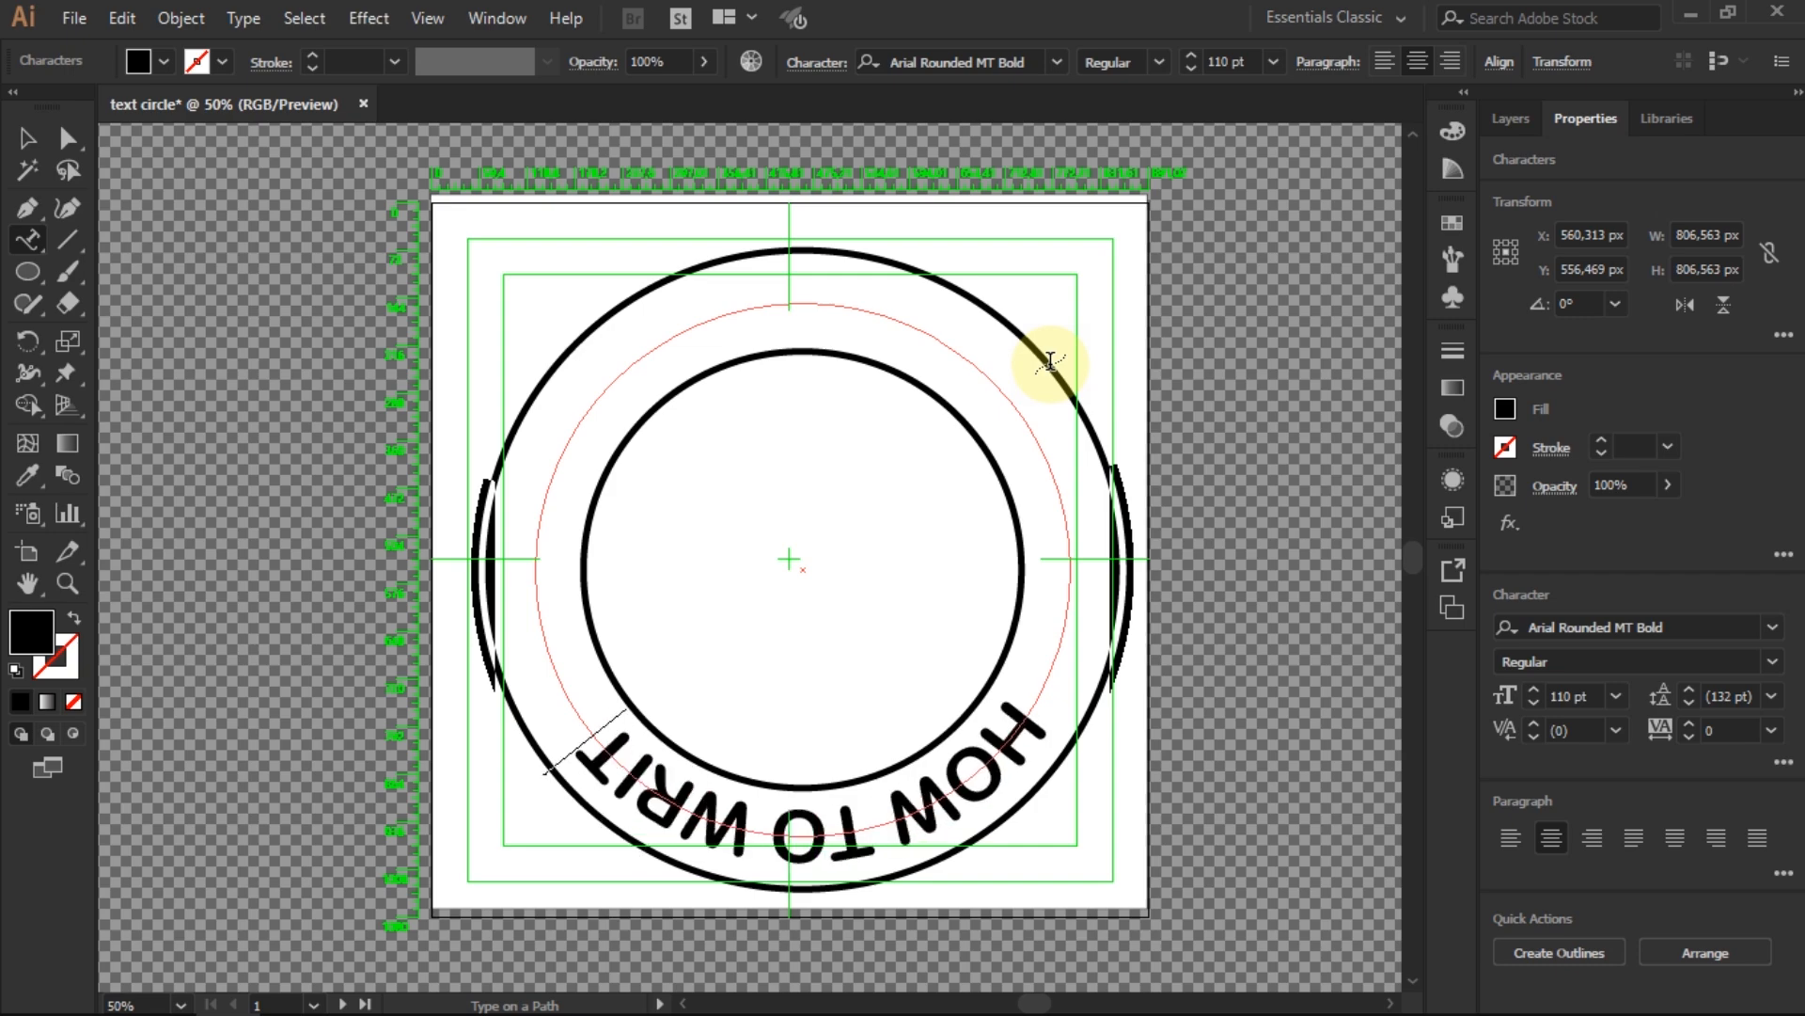
click(34, 139)
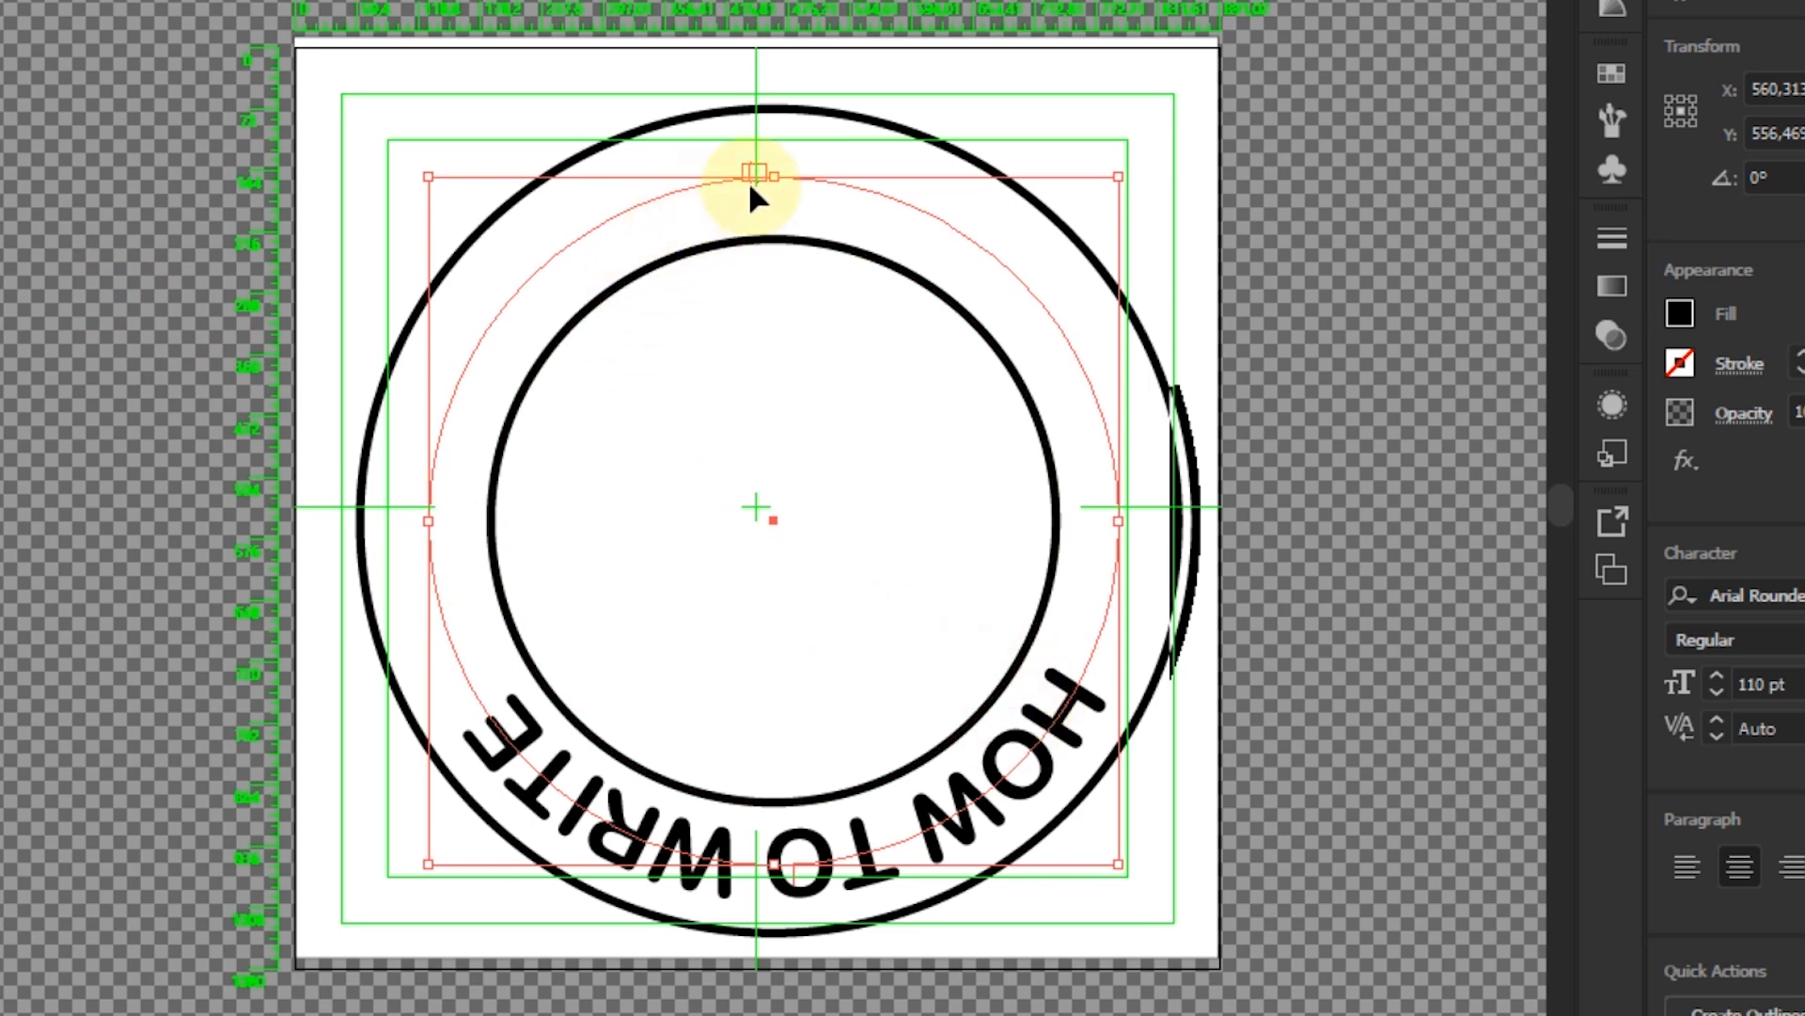
Reposition the path text's start and end brackets at the circle's horizontal midline so HOW TO WRITE is centered across the upper half
drag(749, 176, 504, 515)
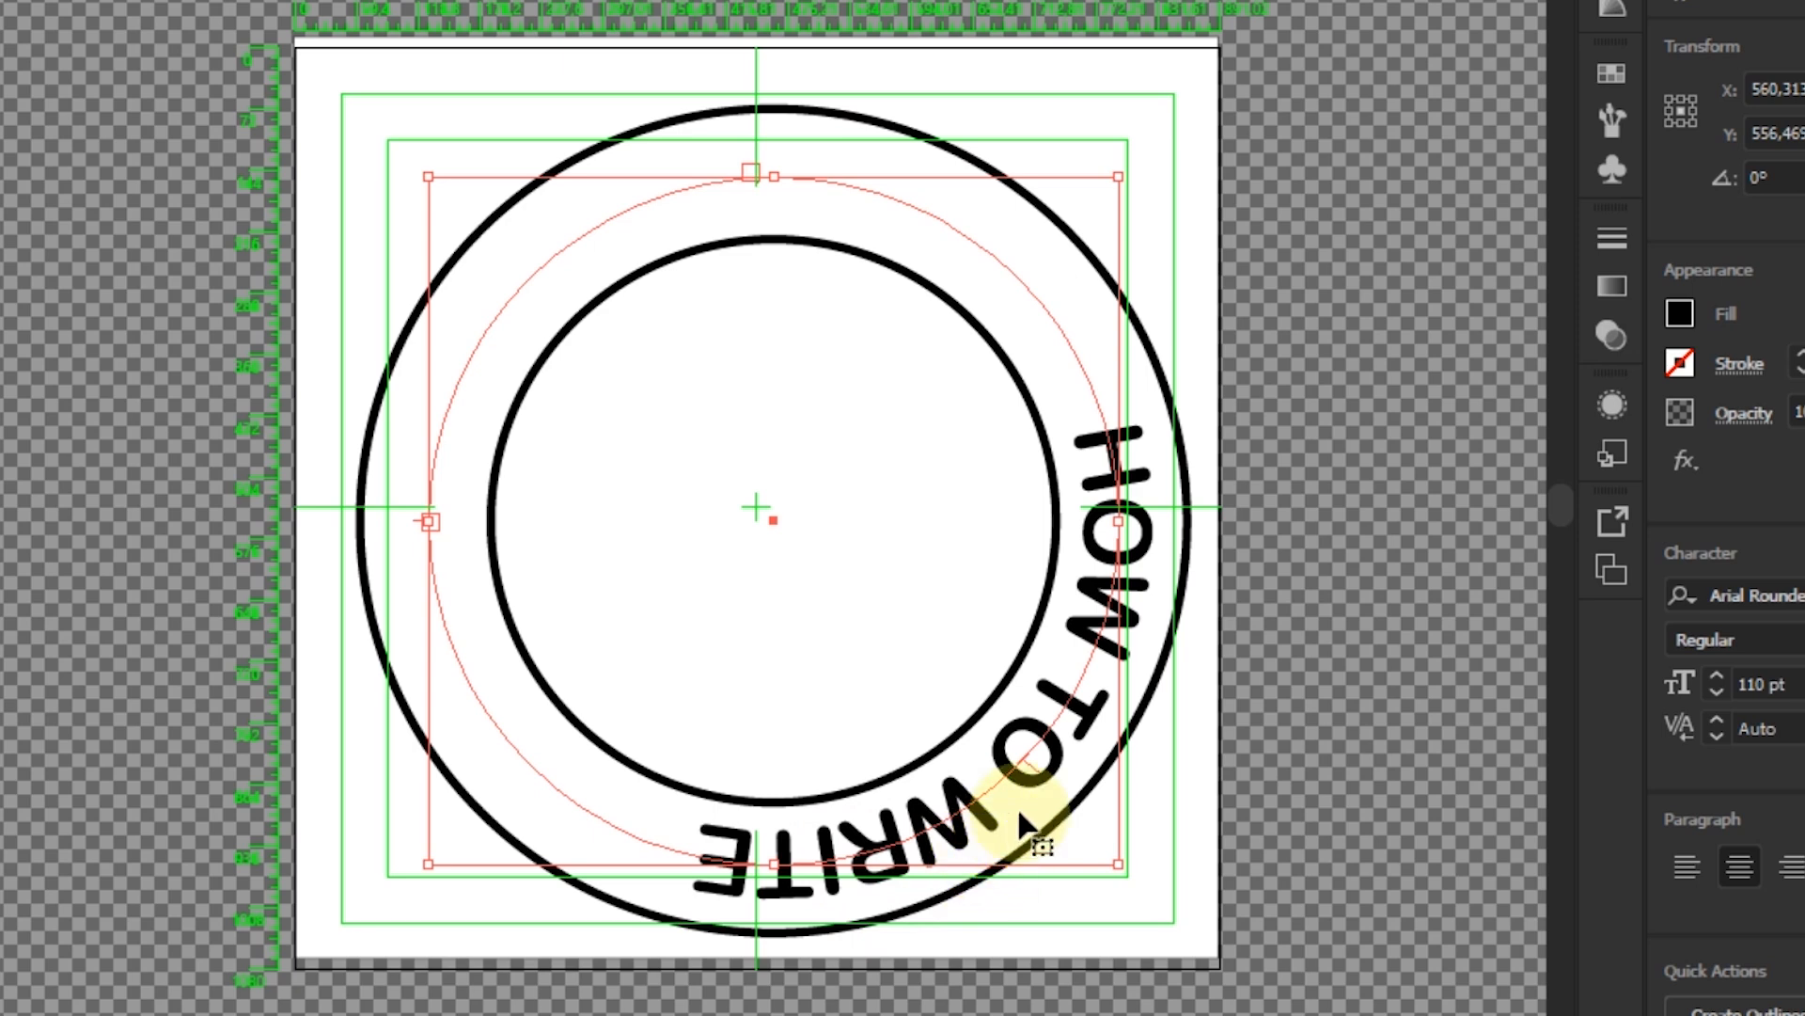
drag(1038, 773, 1116, 515)
drag(996, 515, 998, 517)
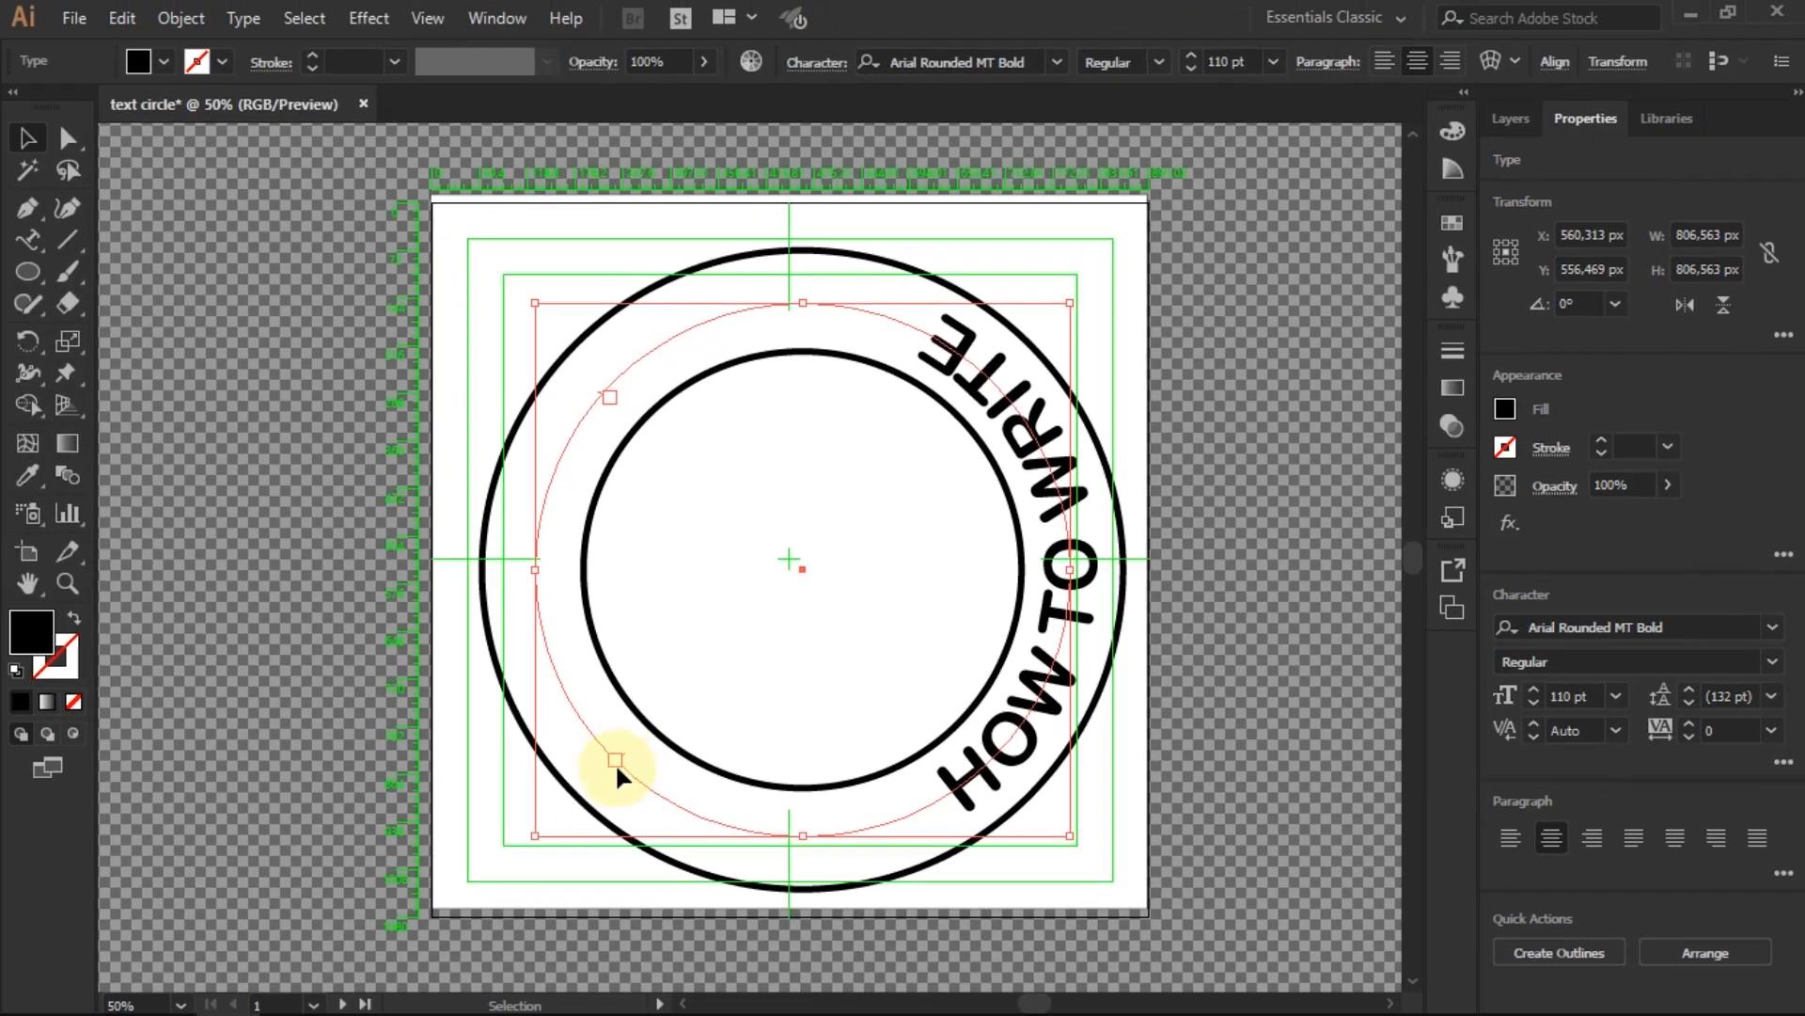
drag(622, 749, 1082, 575)
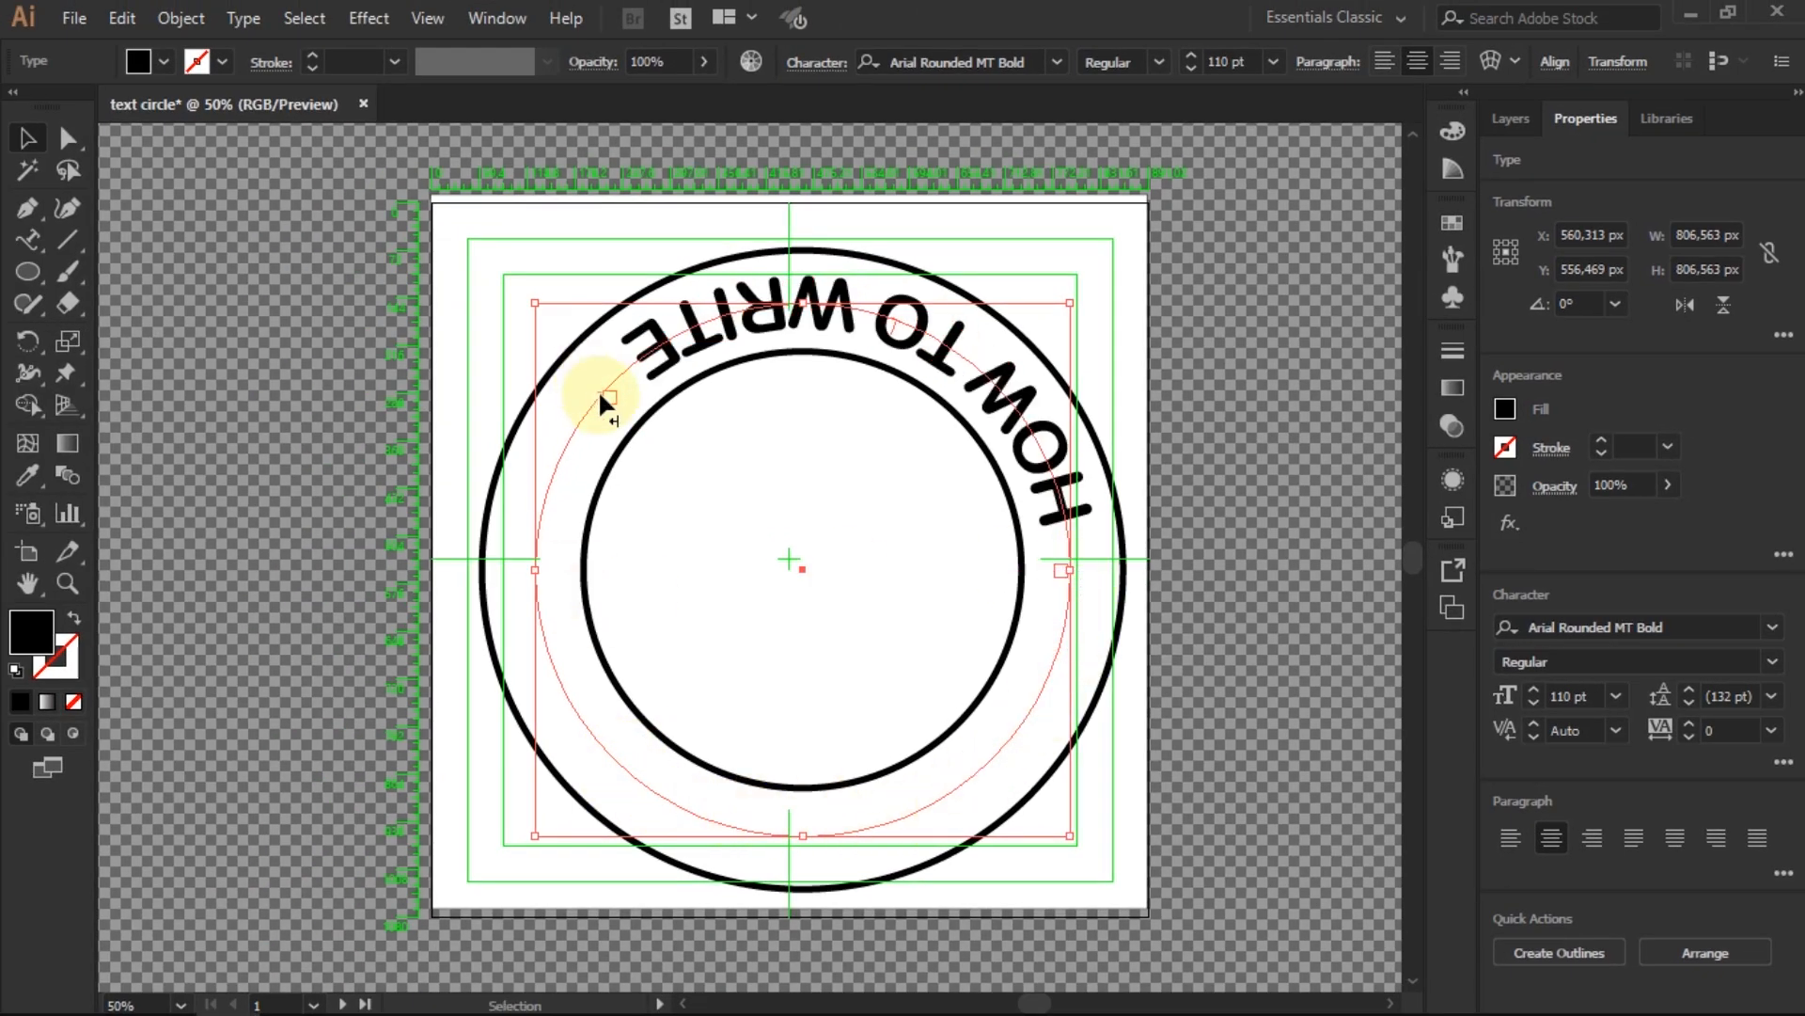
drag(591, 406, 540, 577)
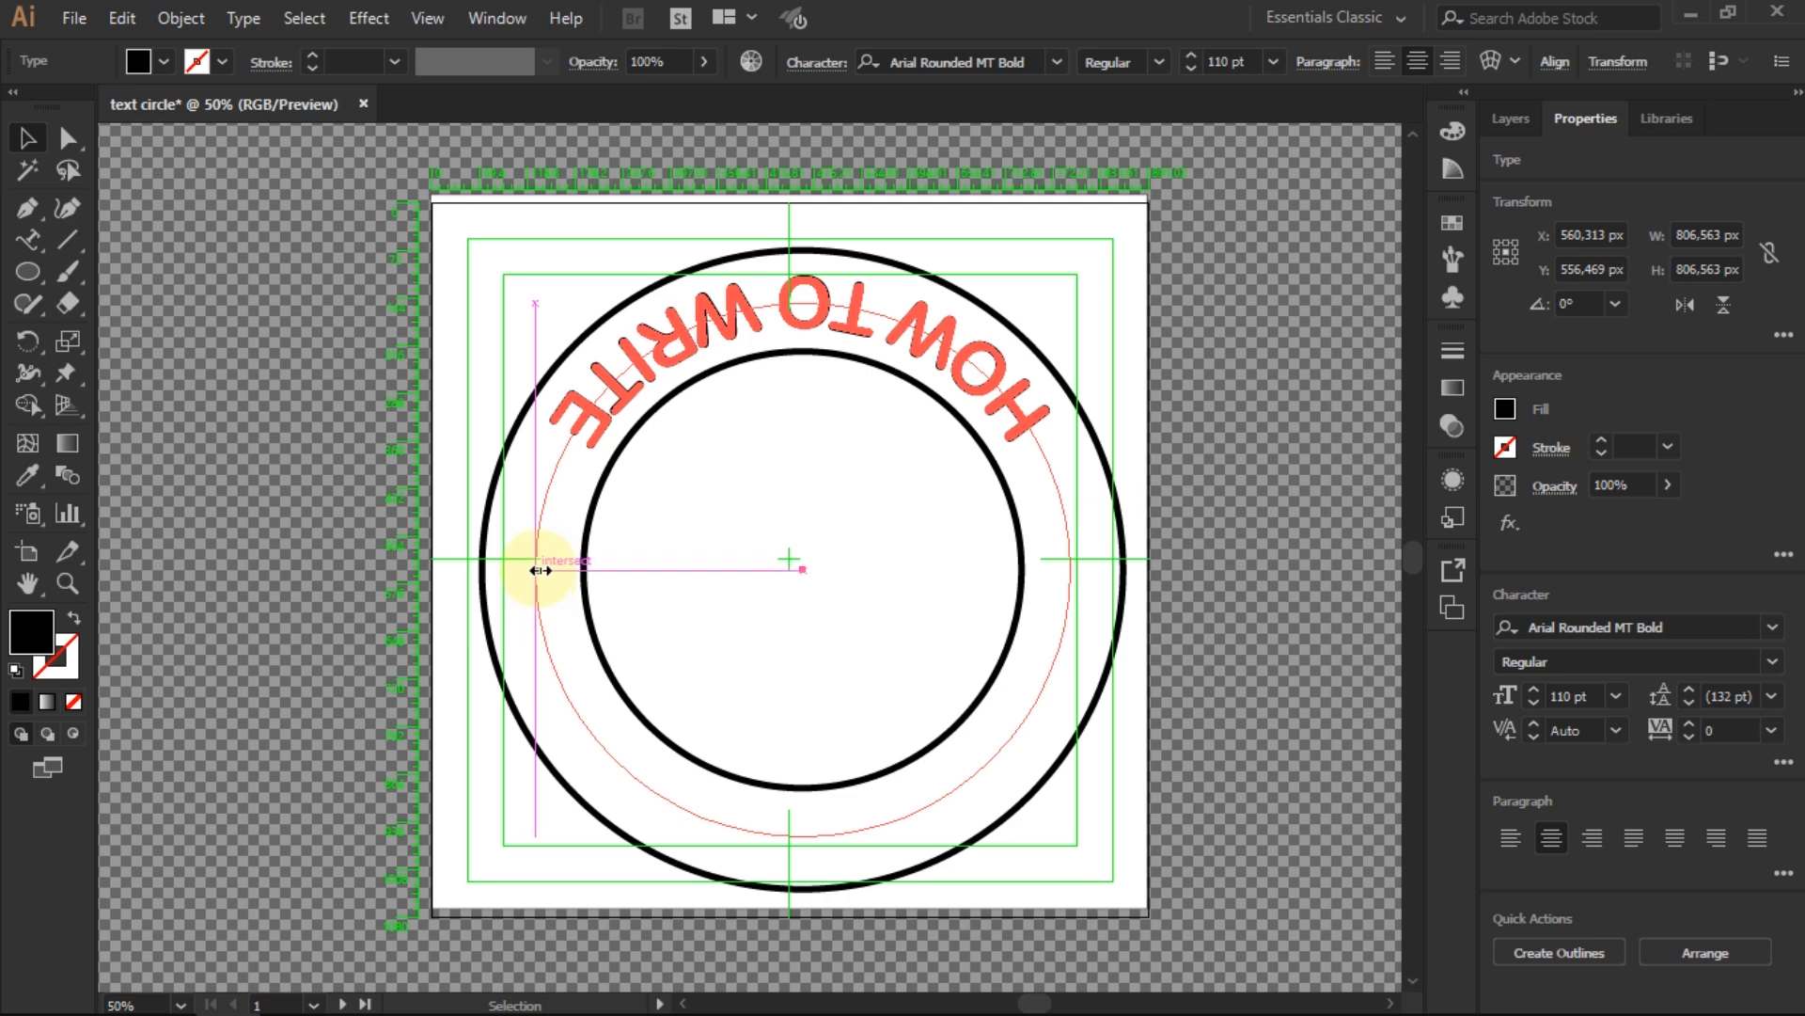
drag(541, 568, 541, 568)
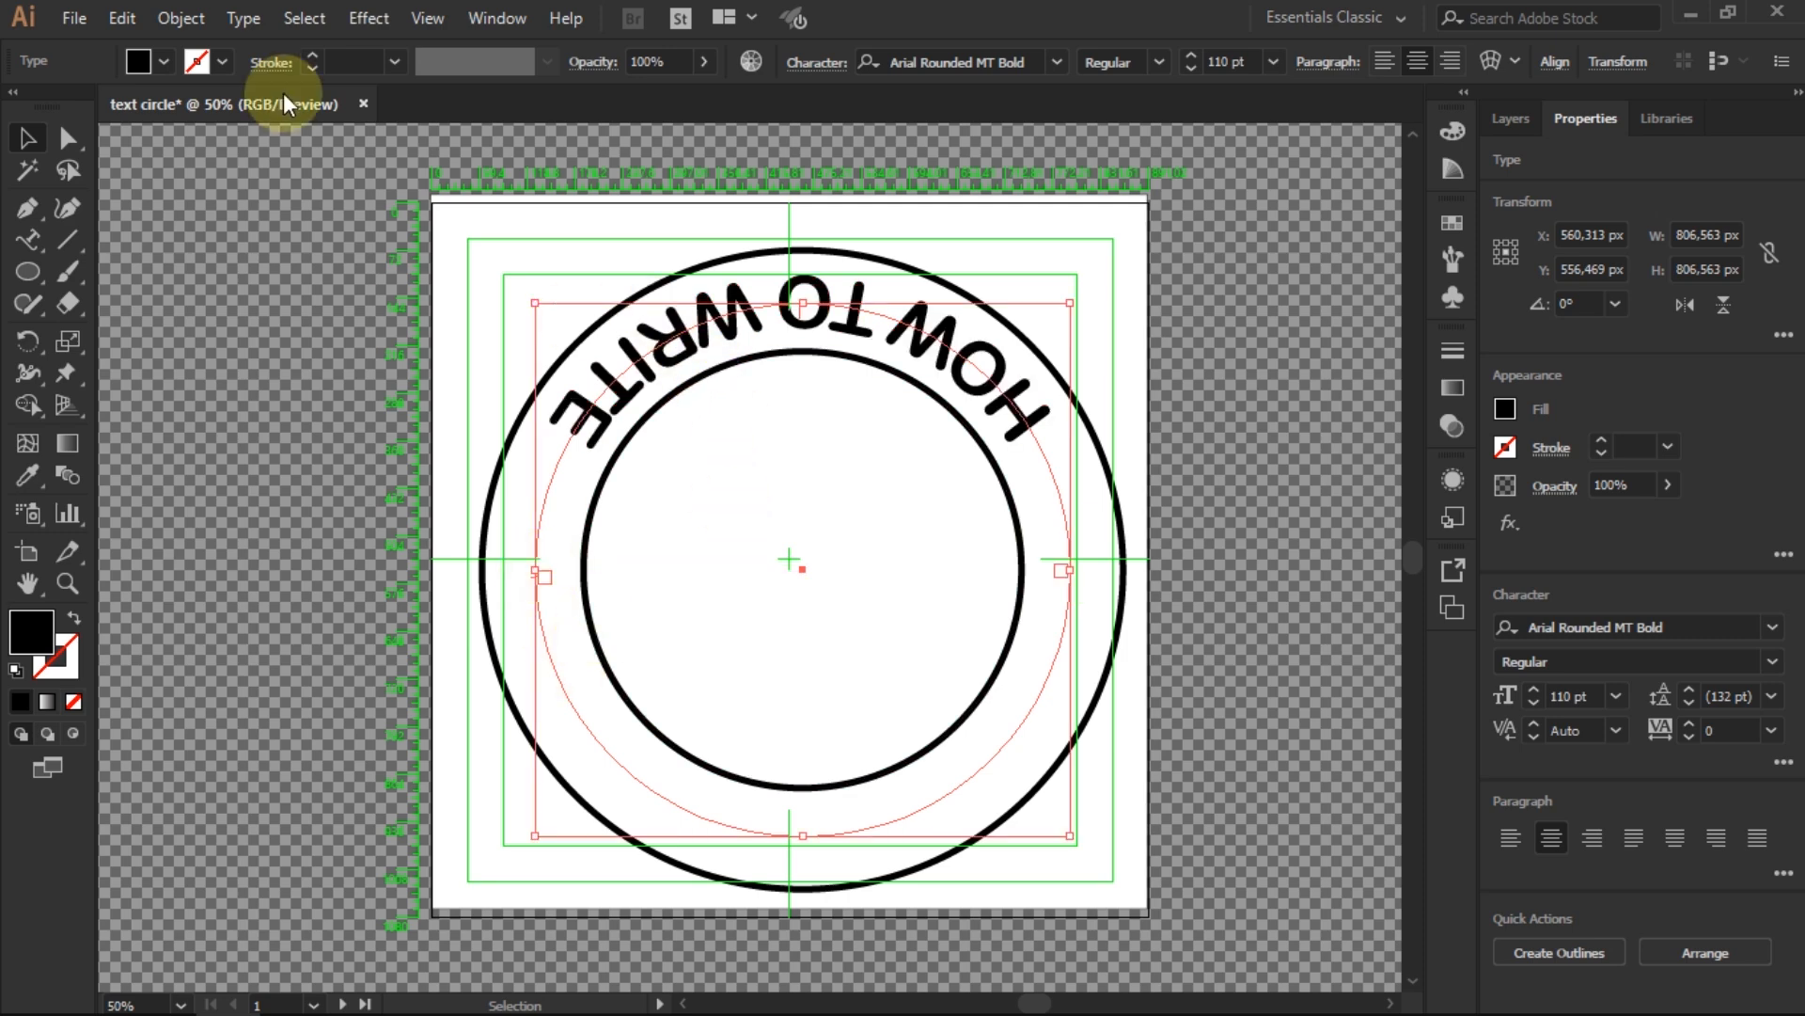
Flip the HOW TO WRITE text to the other side of the path in the Type on a Path Options, with preview on
click(243, 18)
mouse_move(348, 270)
click(775, 425)
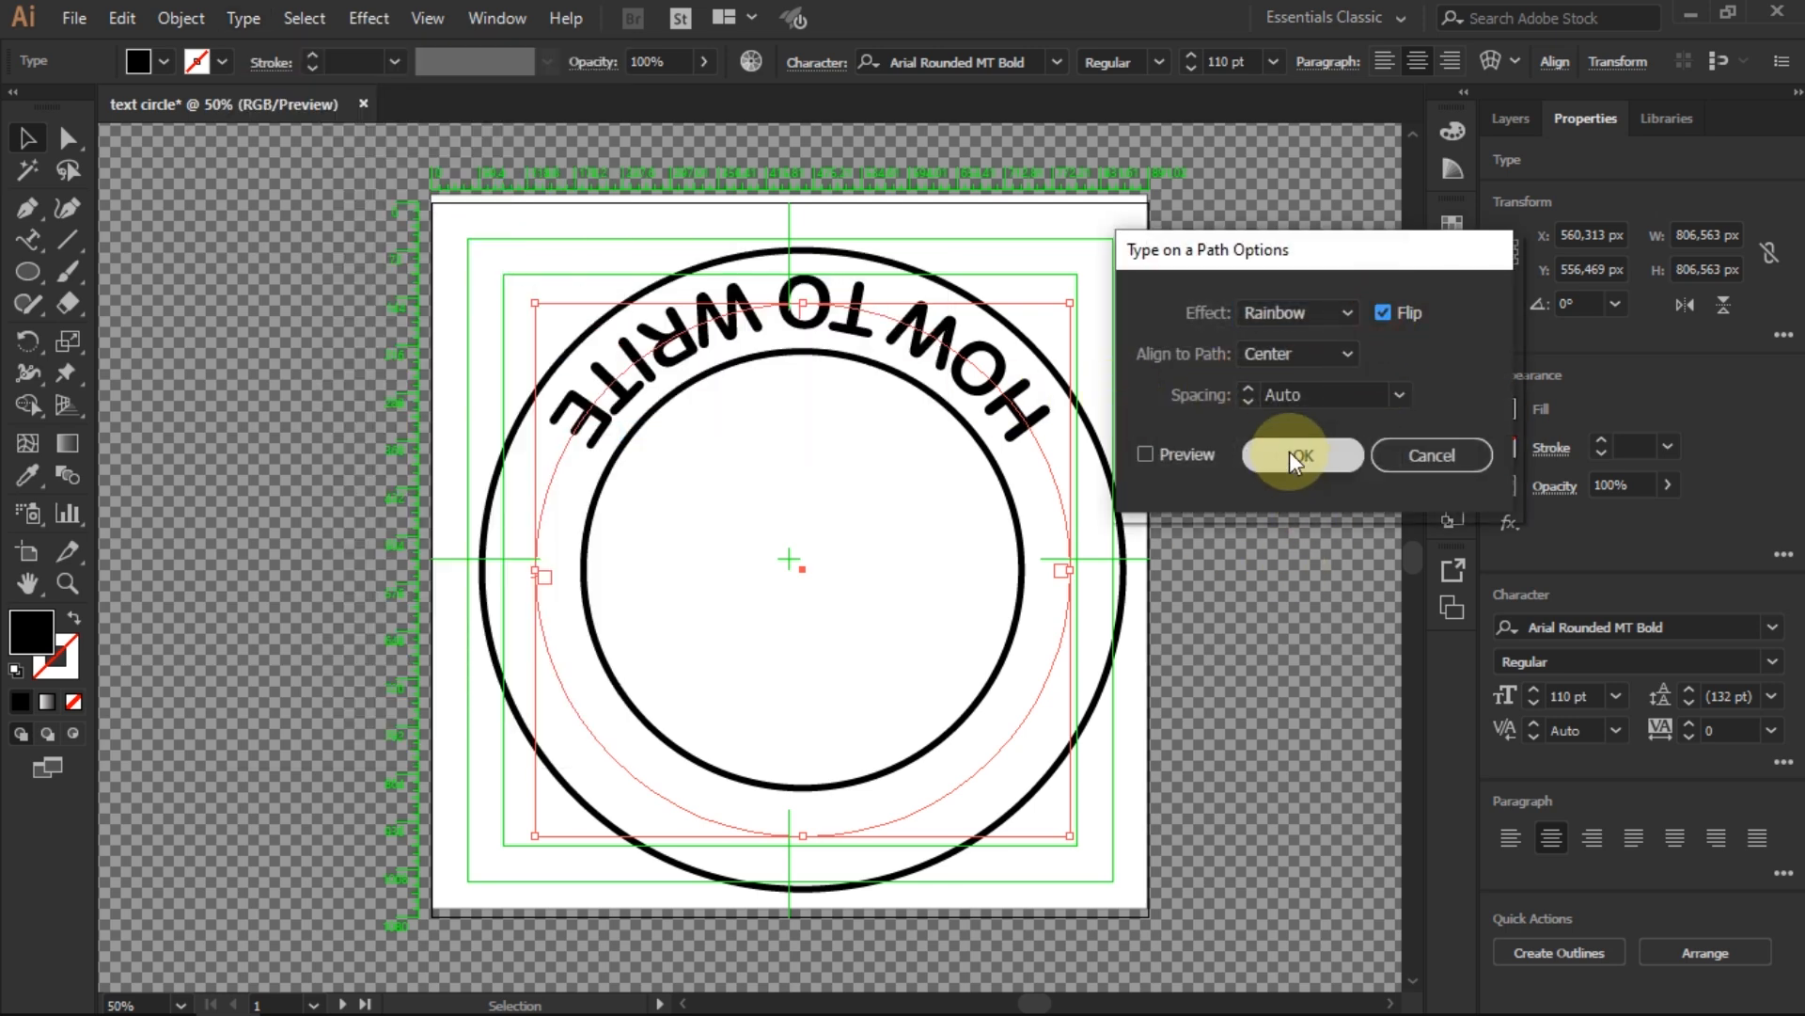
click(1143, 453)
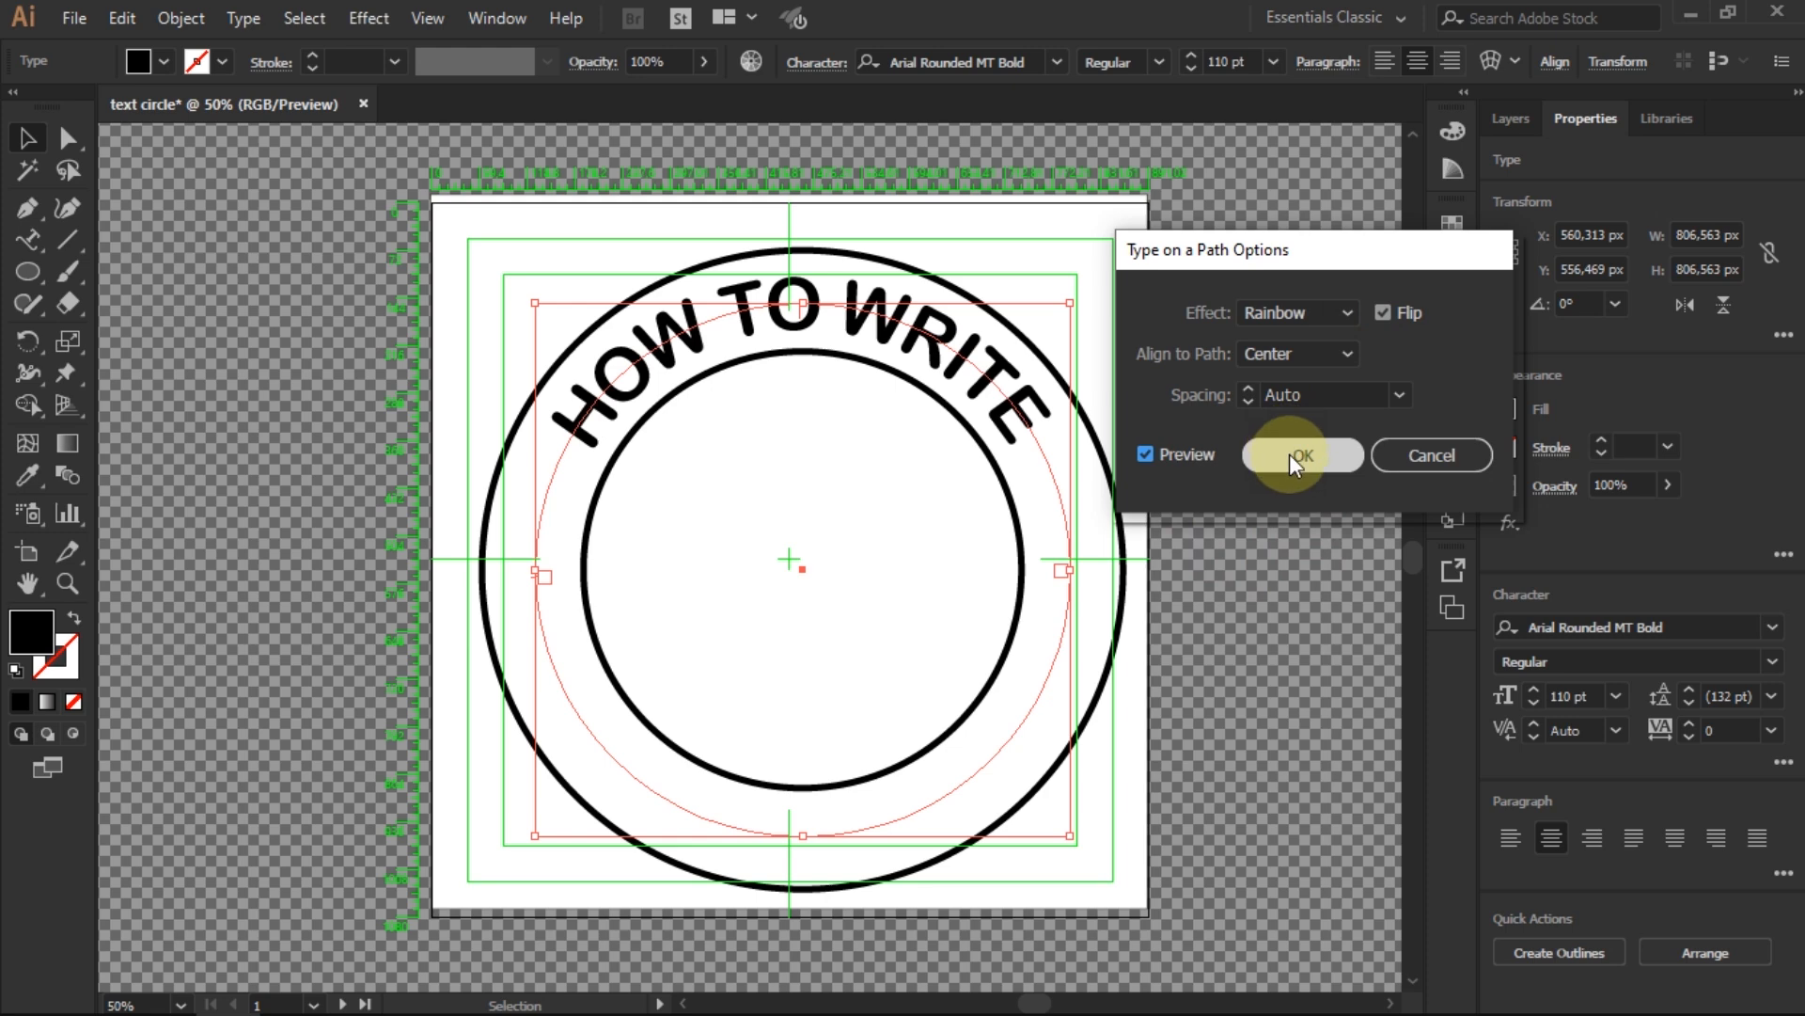
click(1289, 453)
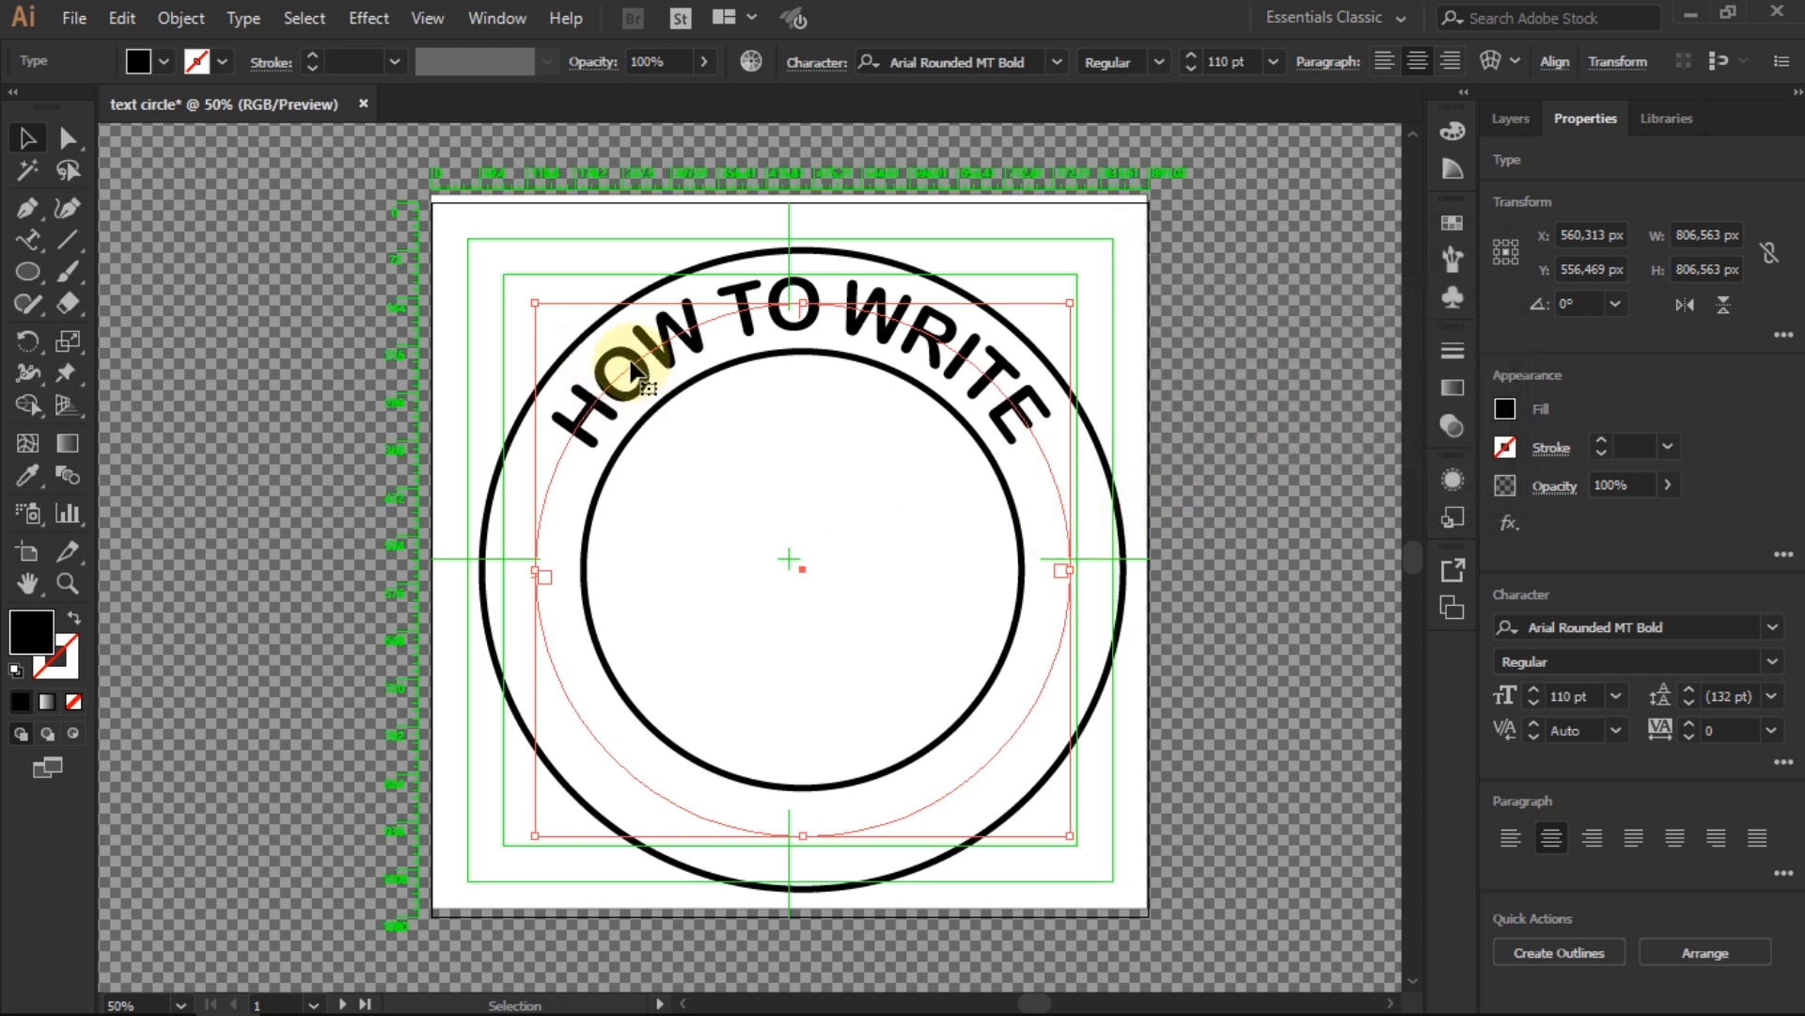
Copy the HOW TO WRITE path text and paste the duplicate in place
click(121, 17)
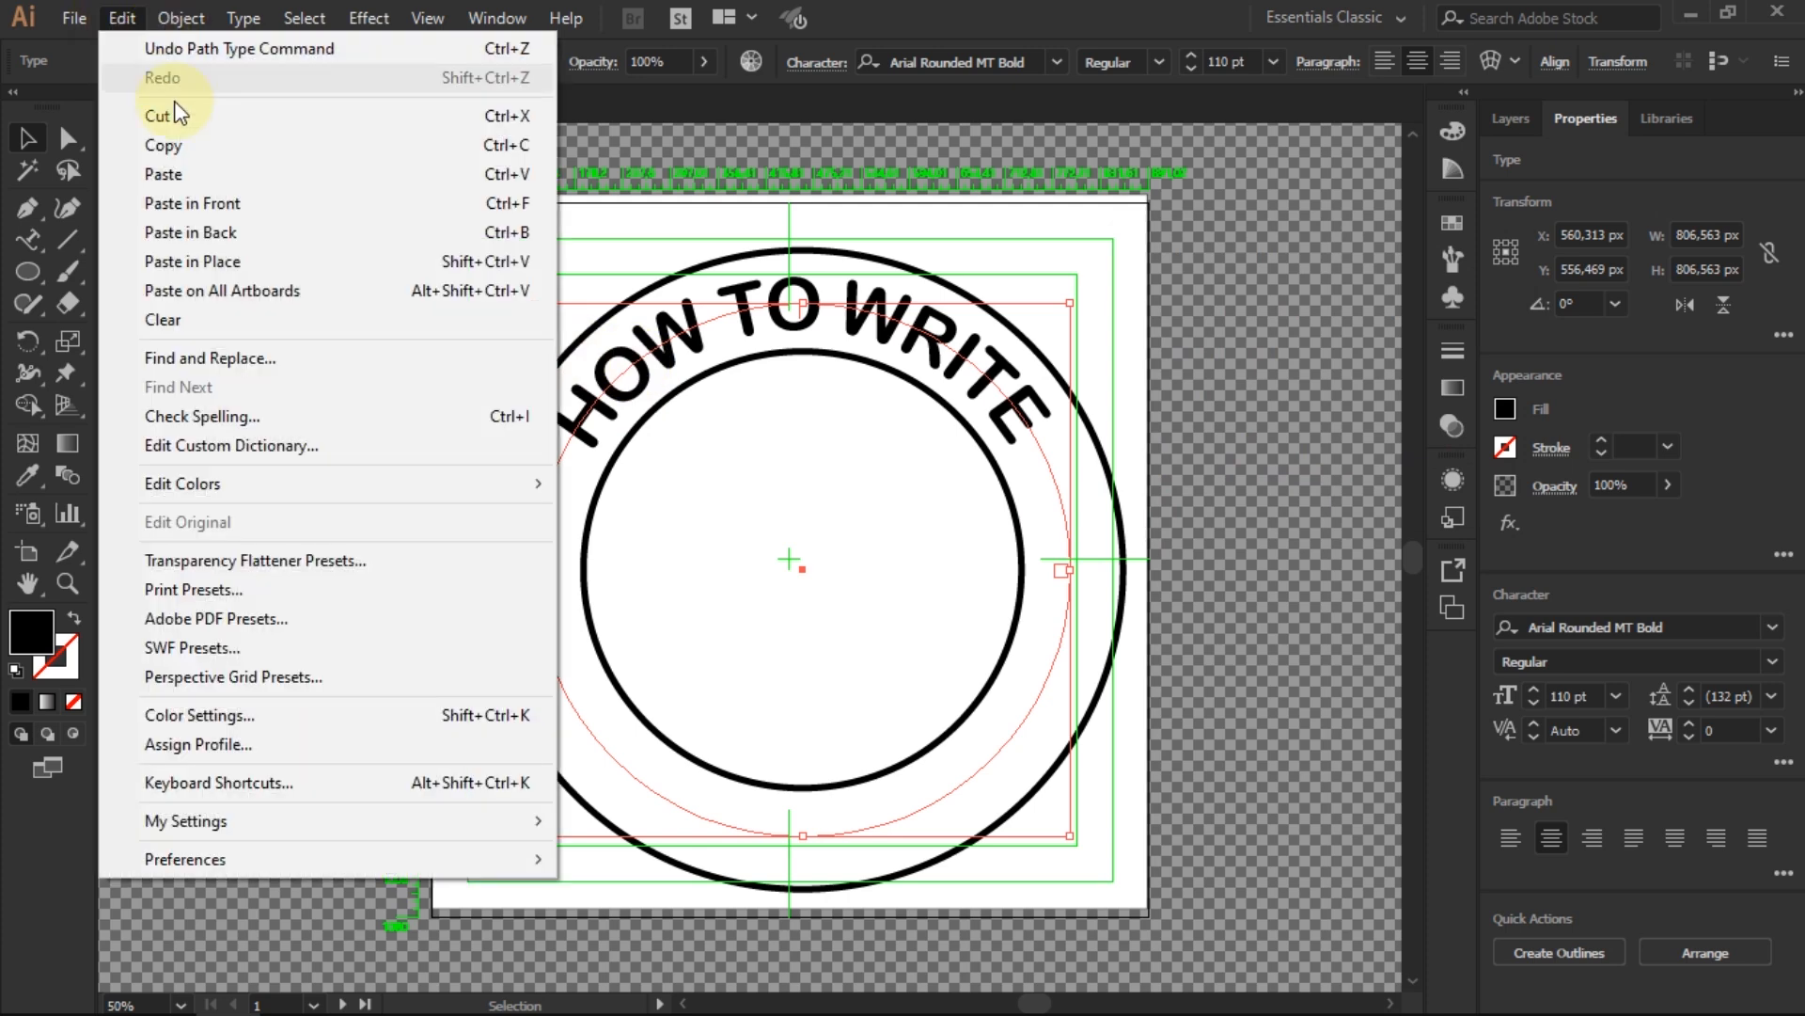
click(181, 141)
click(123, 19)
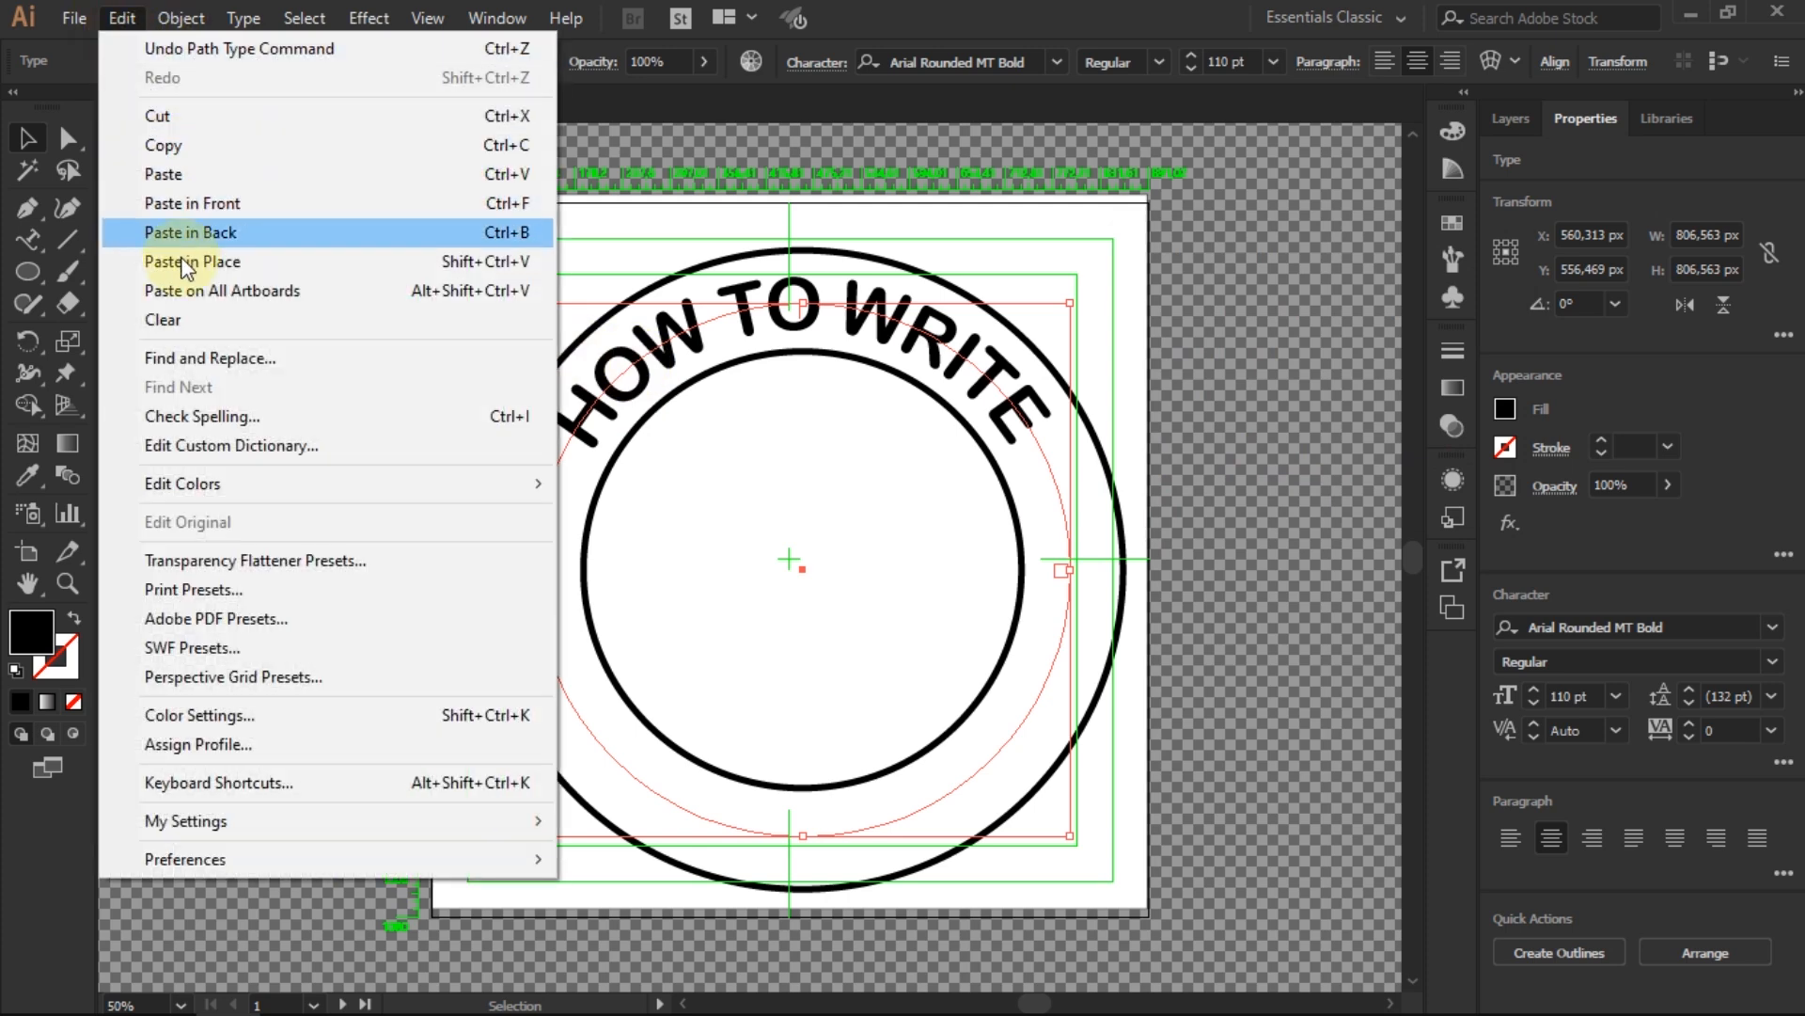
click(182, 263)
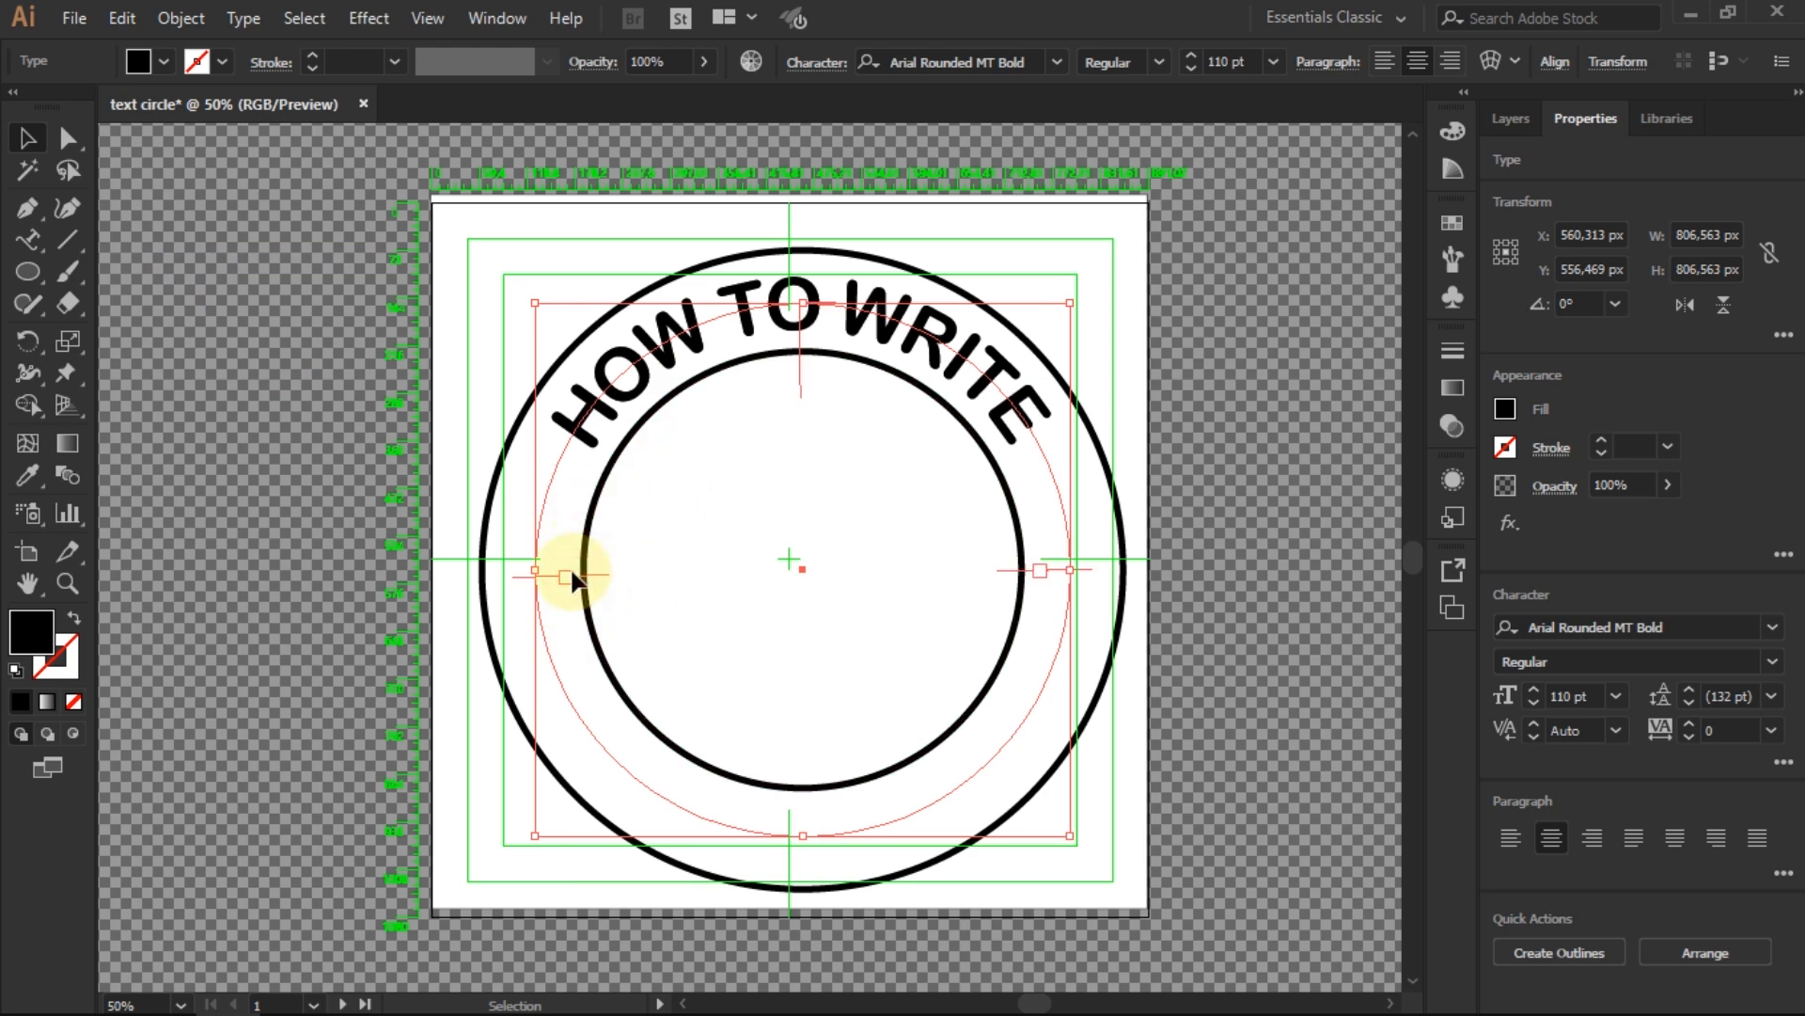
Reposition the duplicate text's start and end brackets so it is centered along the lower half of the circle
drag(576, 623, 1079, 607)
key(t)
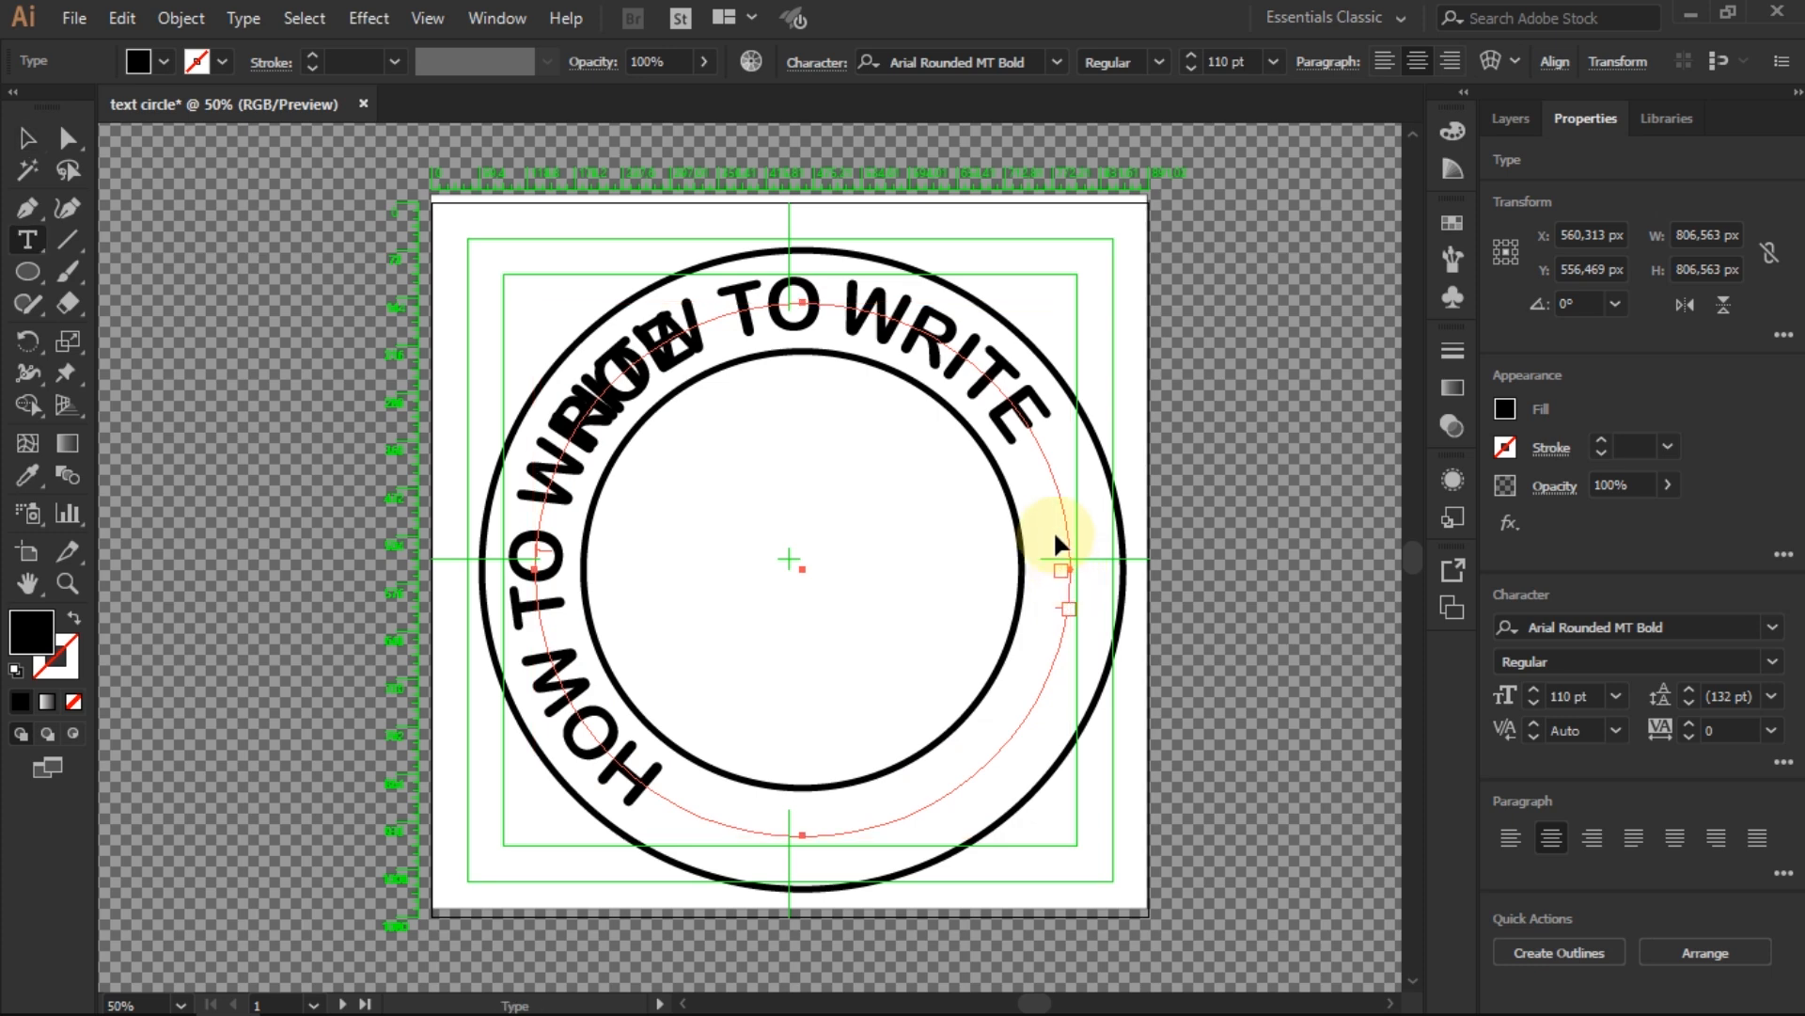
key(ctrl+plus)
key(ctrl+plus)
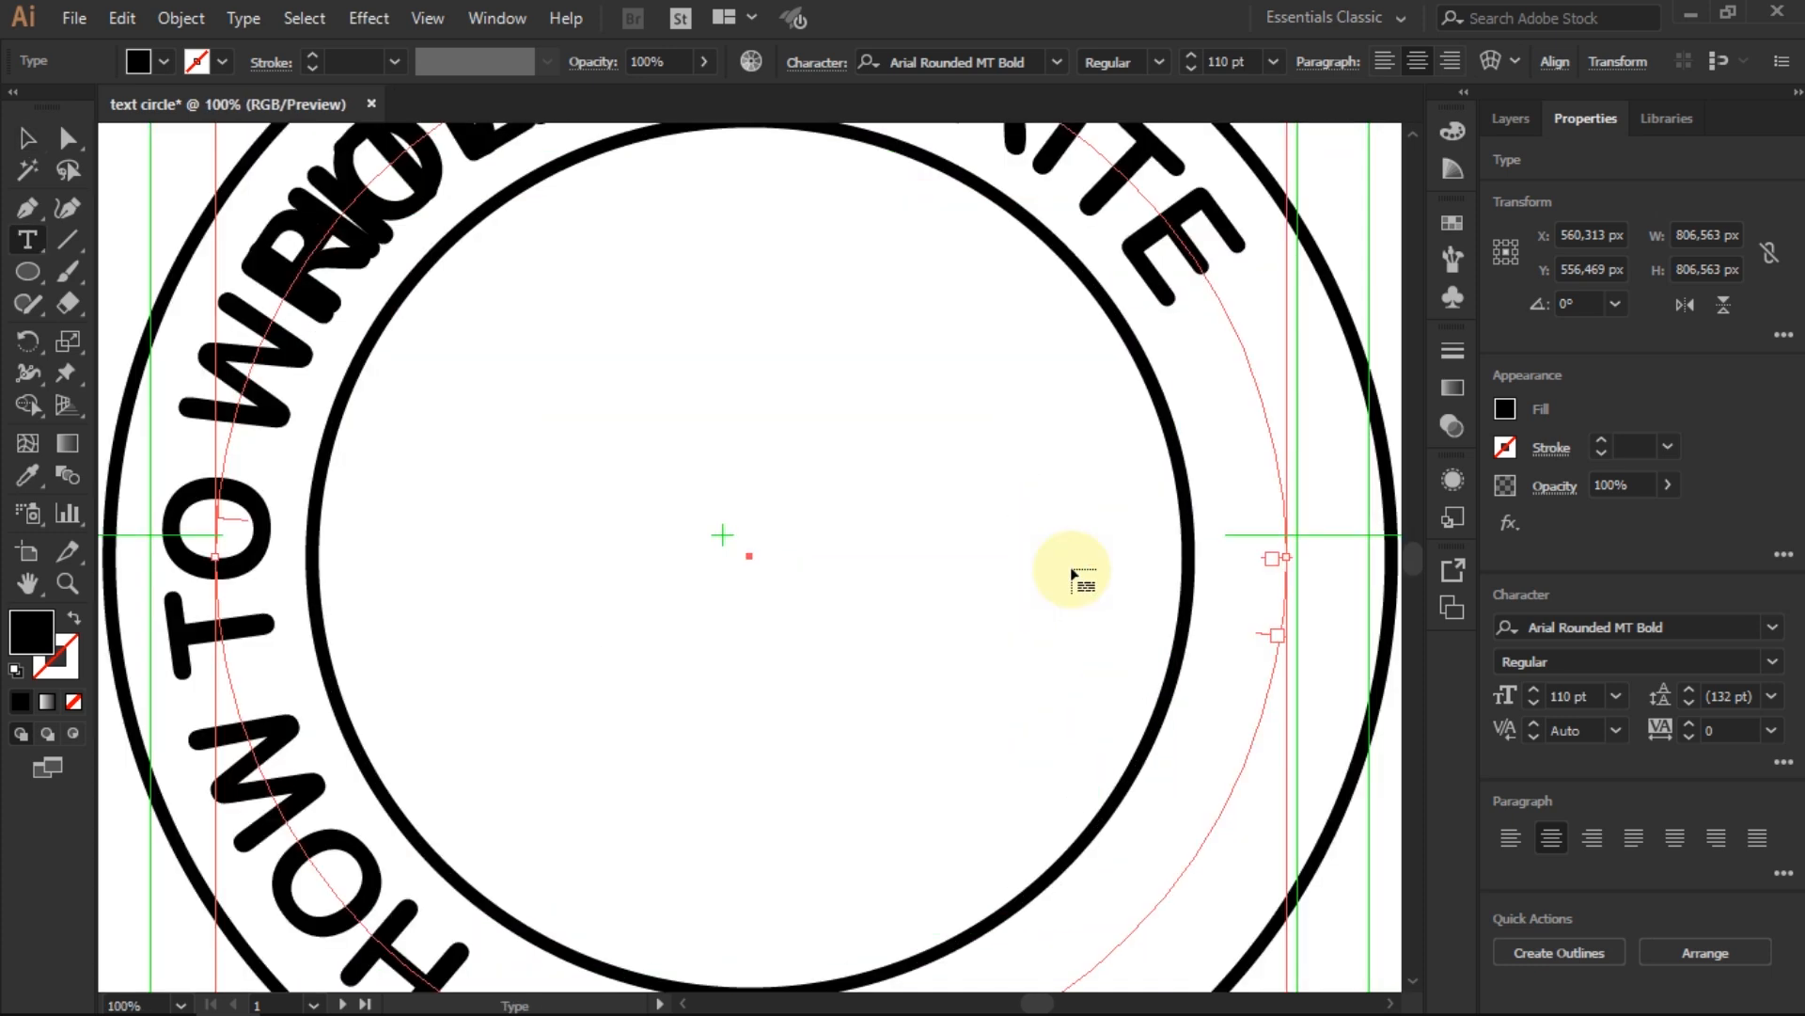
drag(1268, 562, 325, 640)
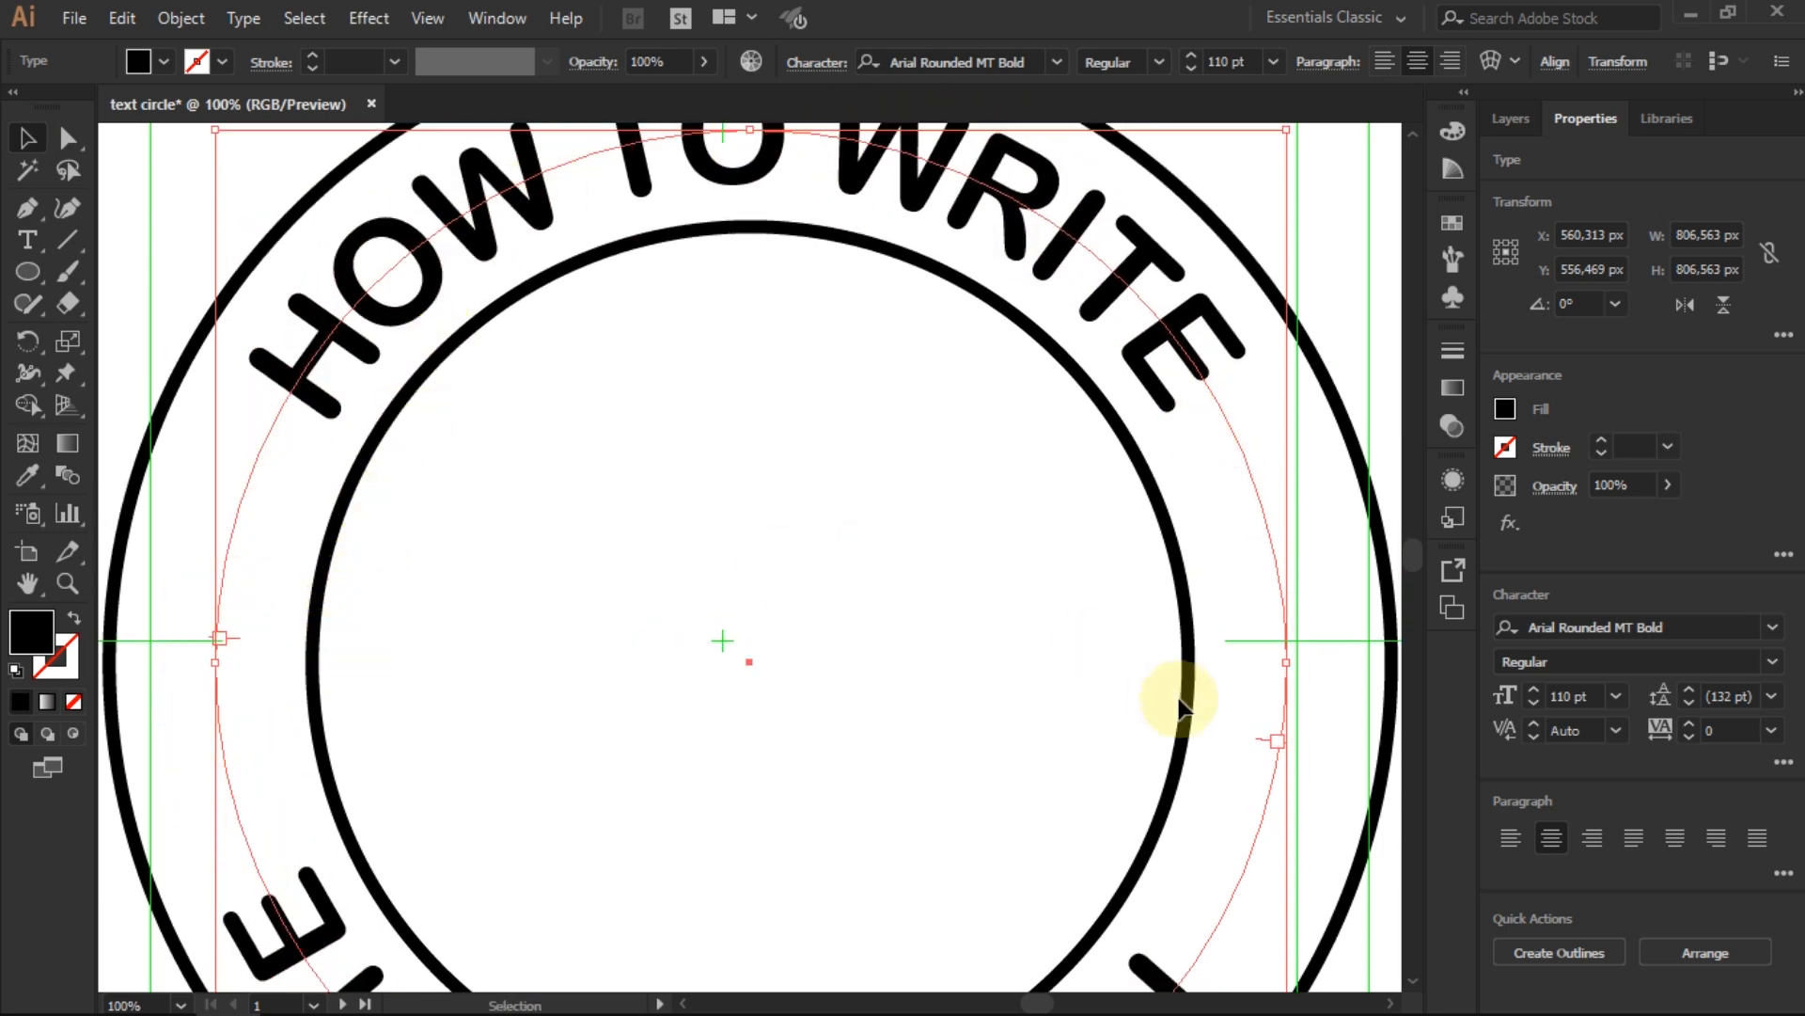
drag(1267, 682, 1264, 660)
key(ctrl+minus)
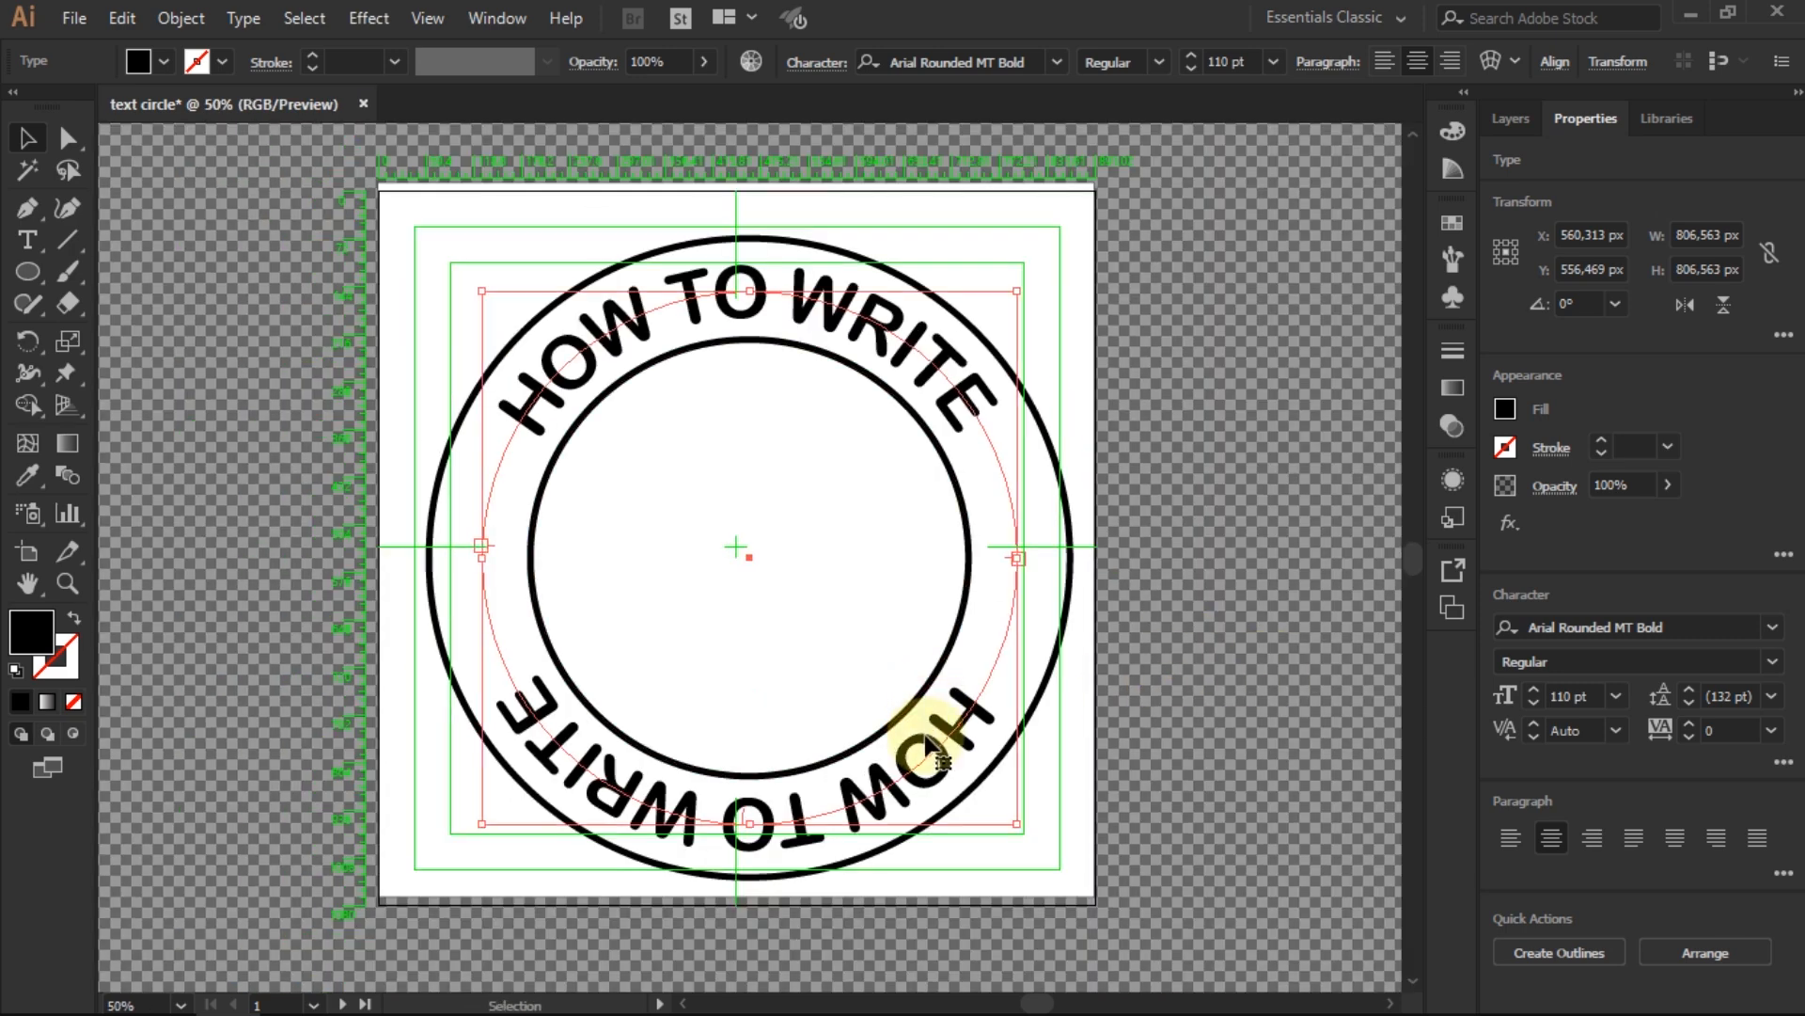
Replace the lower duplicate's wording with CIRCLE TEXT
double_click(927, 733)
key(ctrl+a)
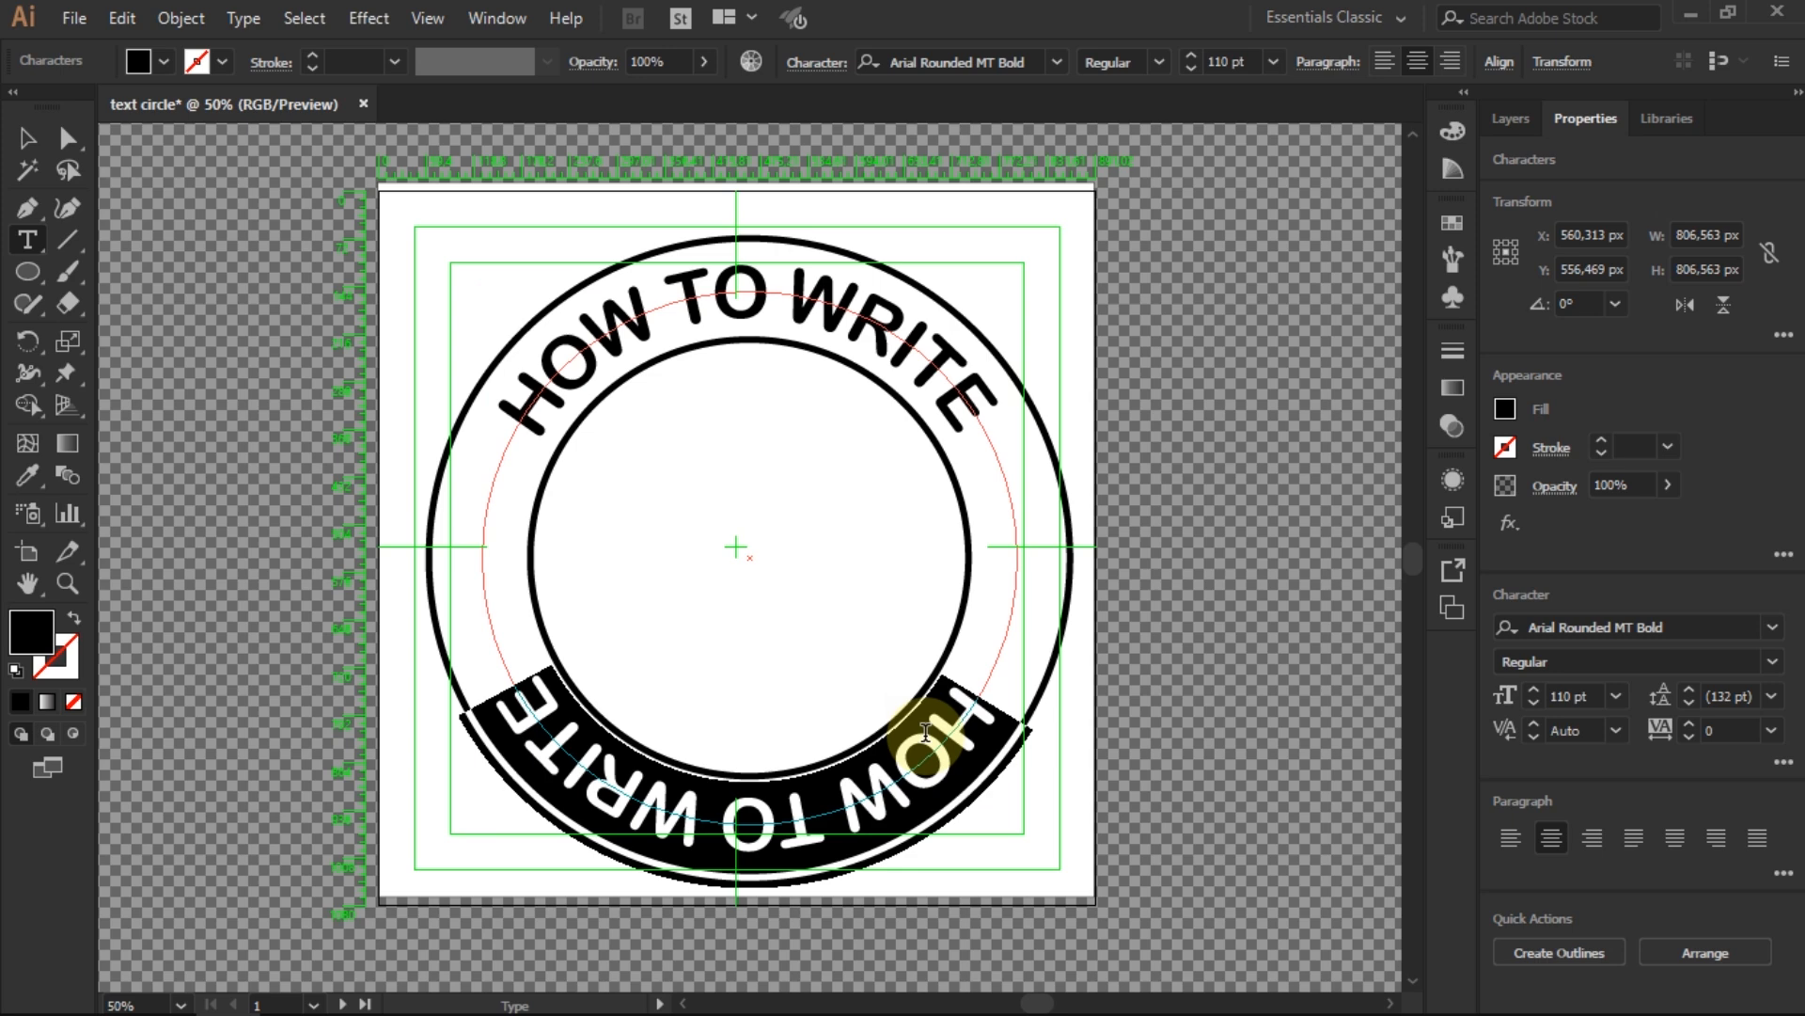
text(CIR)
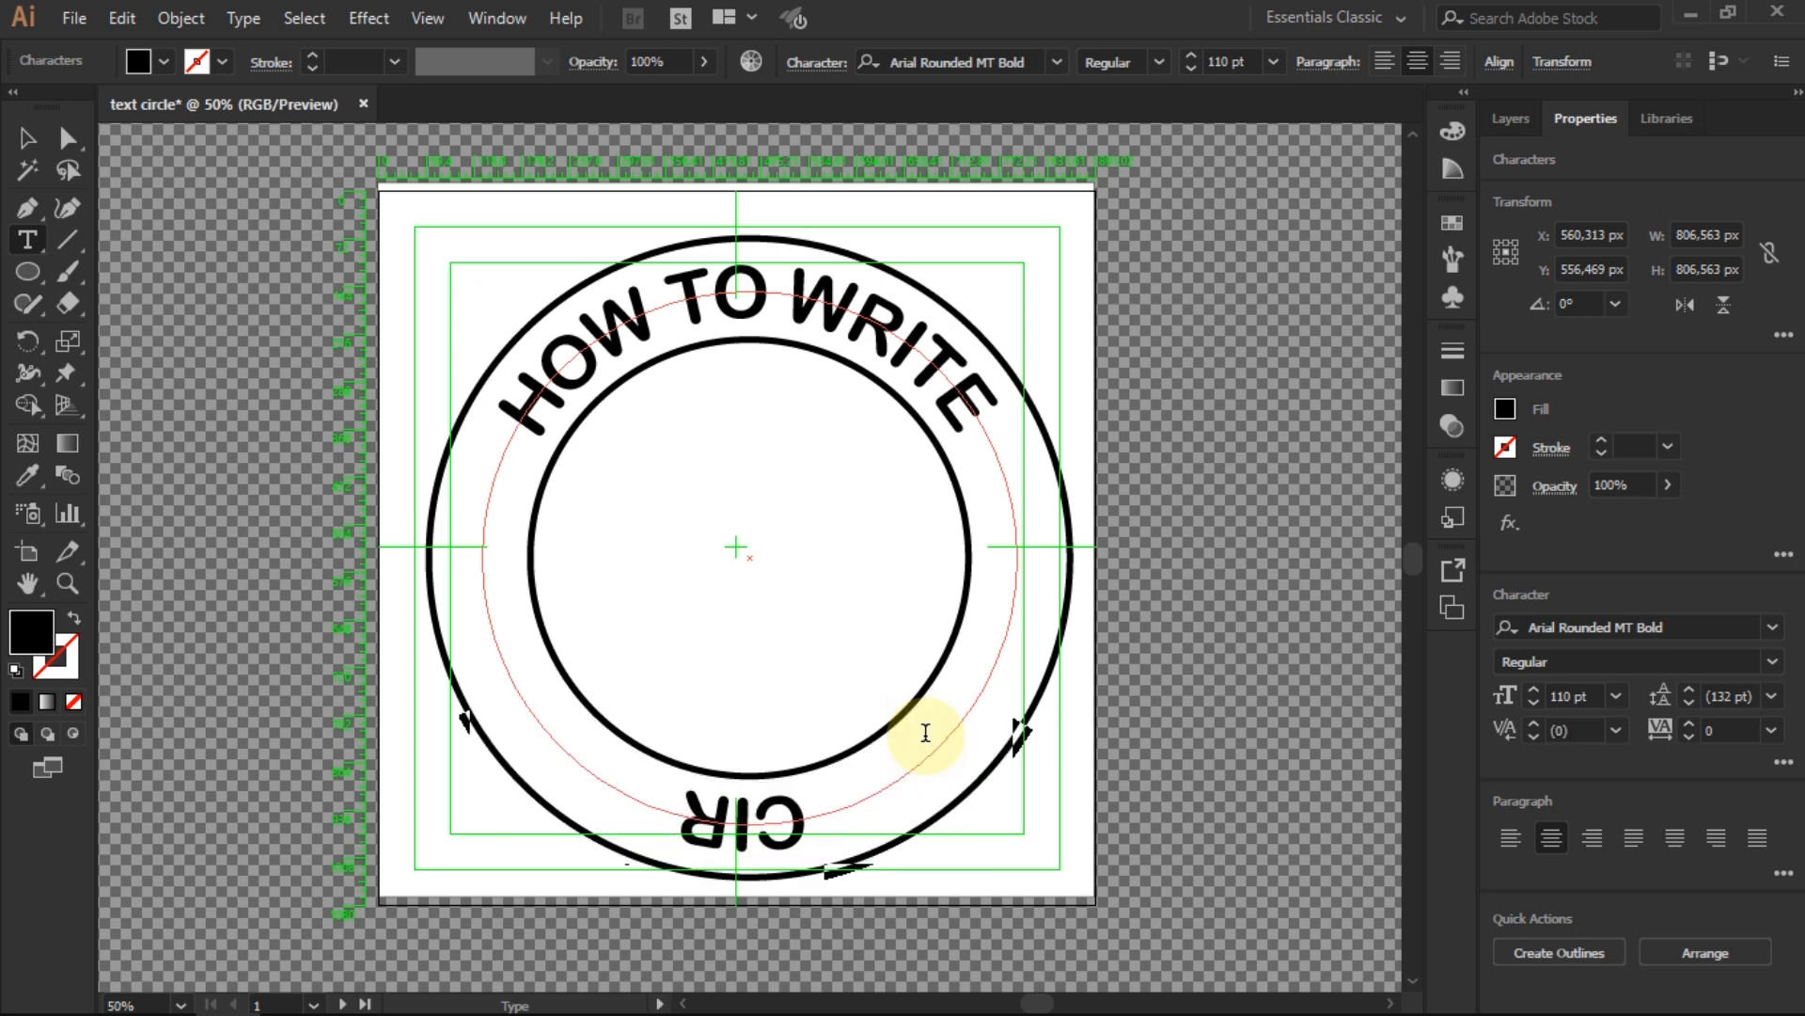
text(CLE TEXT)
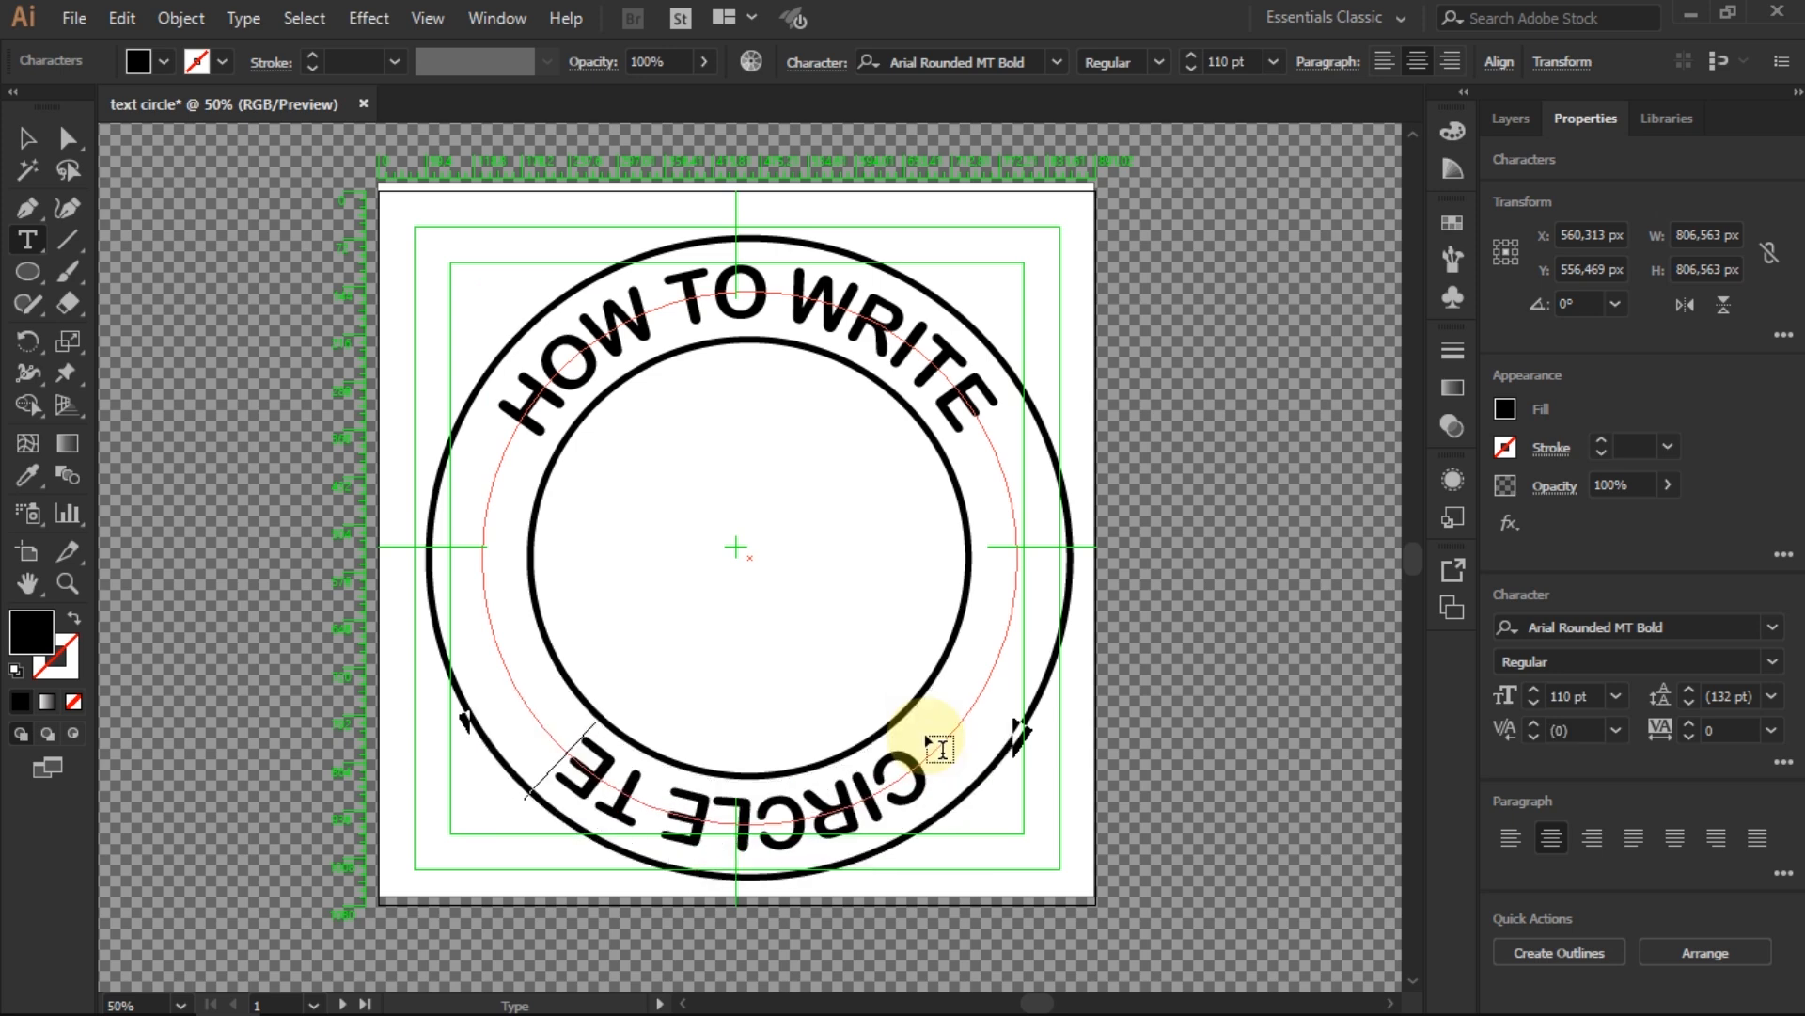
Turn off Flip for the CIRCLE TEXT line in the Type on a Path Options, with preview on
click(191, 18)
mouse_move(244, 19)
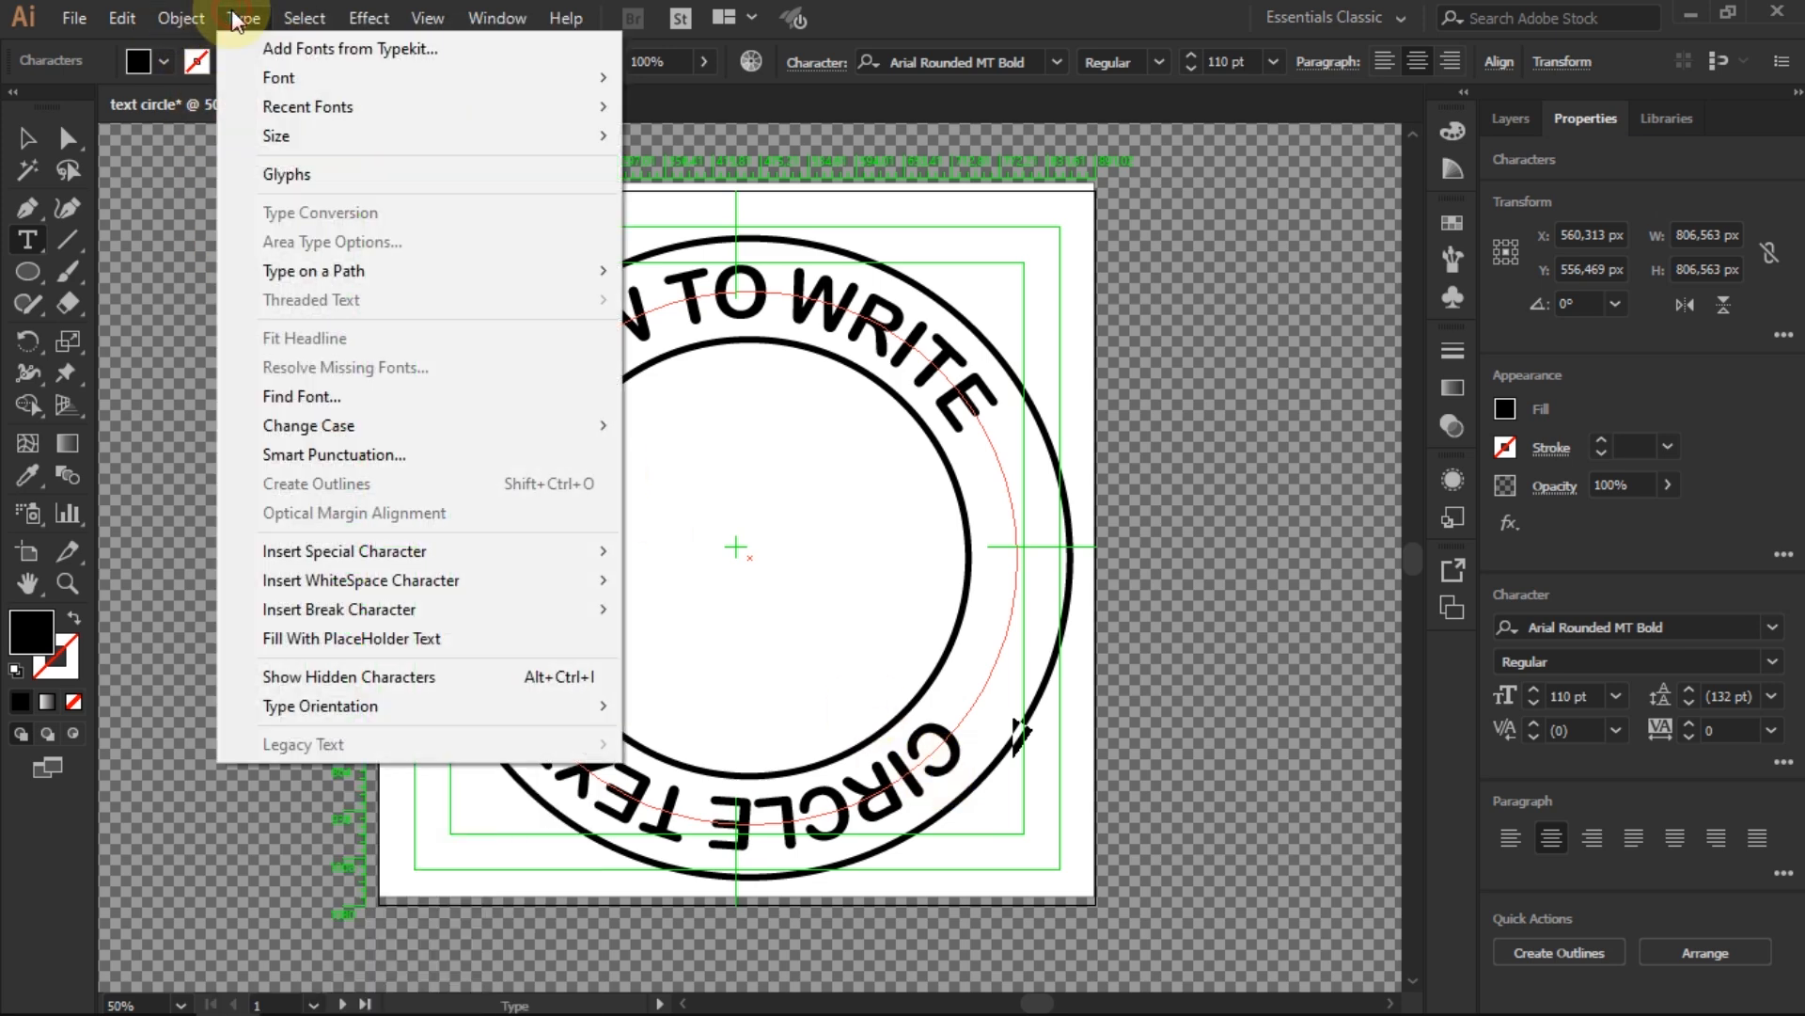
mouse_move(348, 272)
click(707, 438)
click(1147, 454)
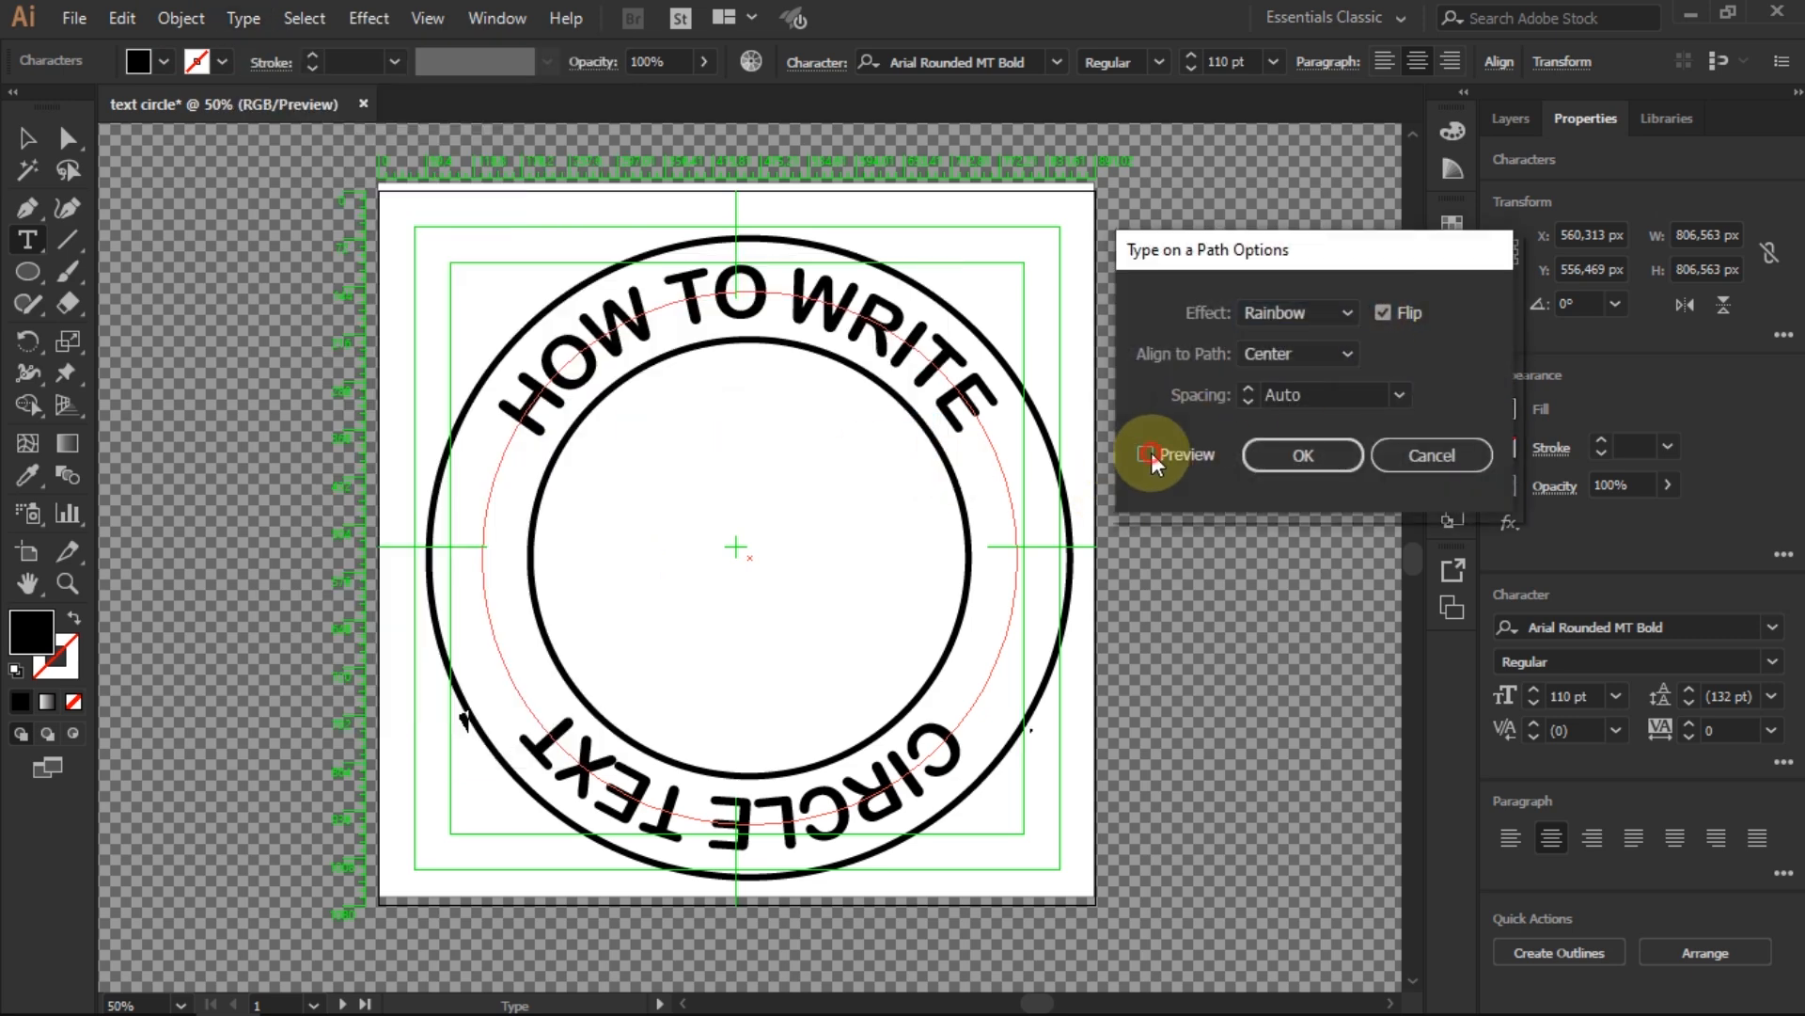
click(1388, 319)
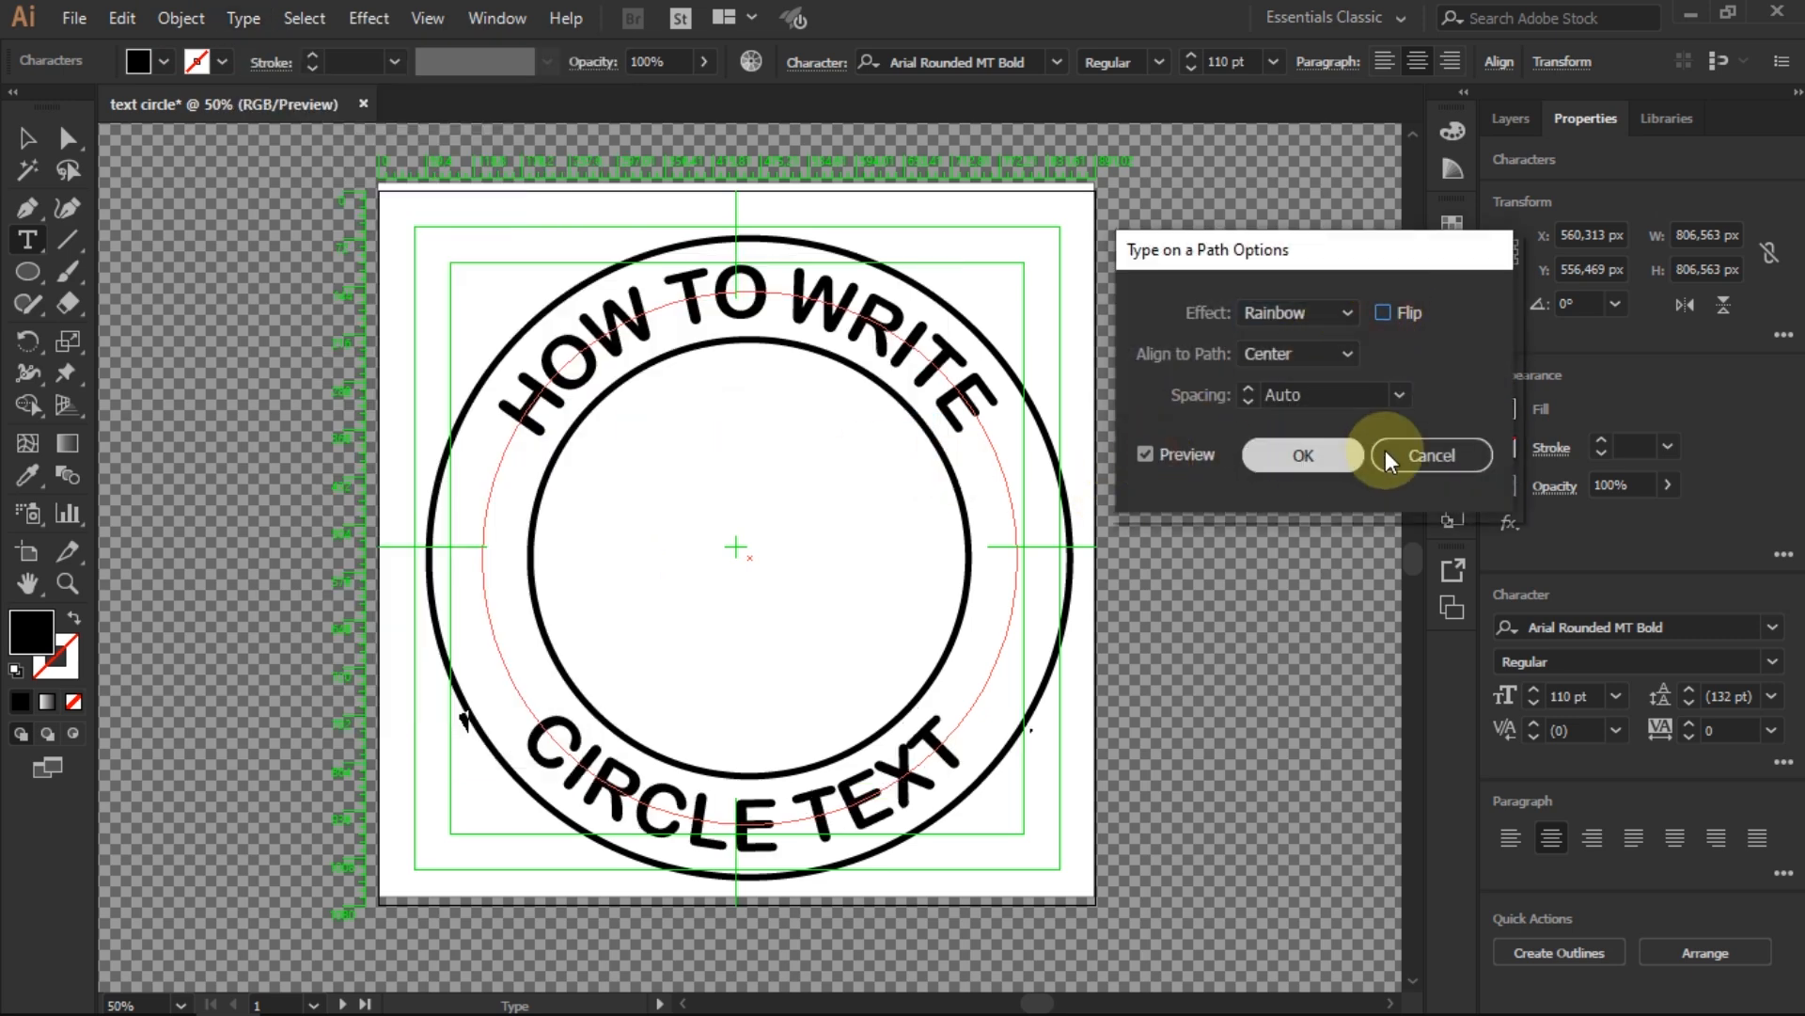
click(1318, 461)
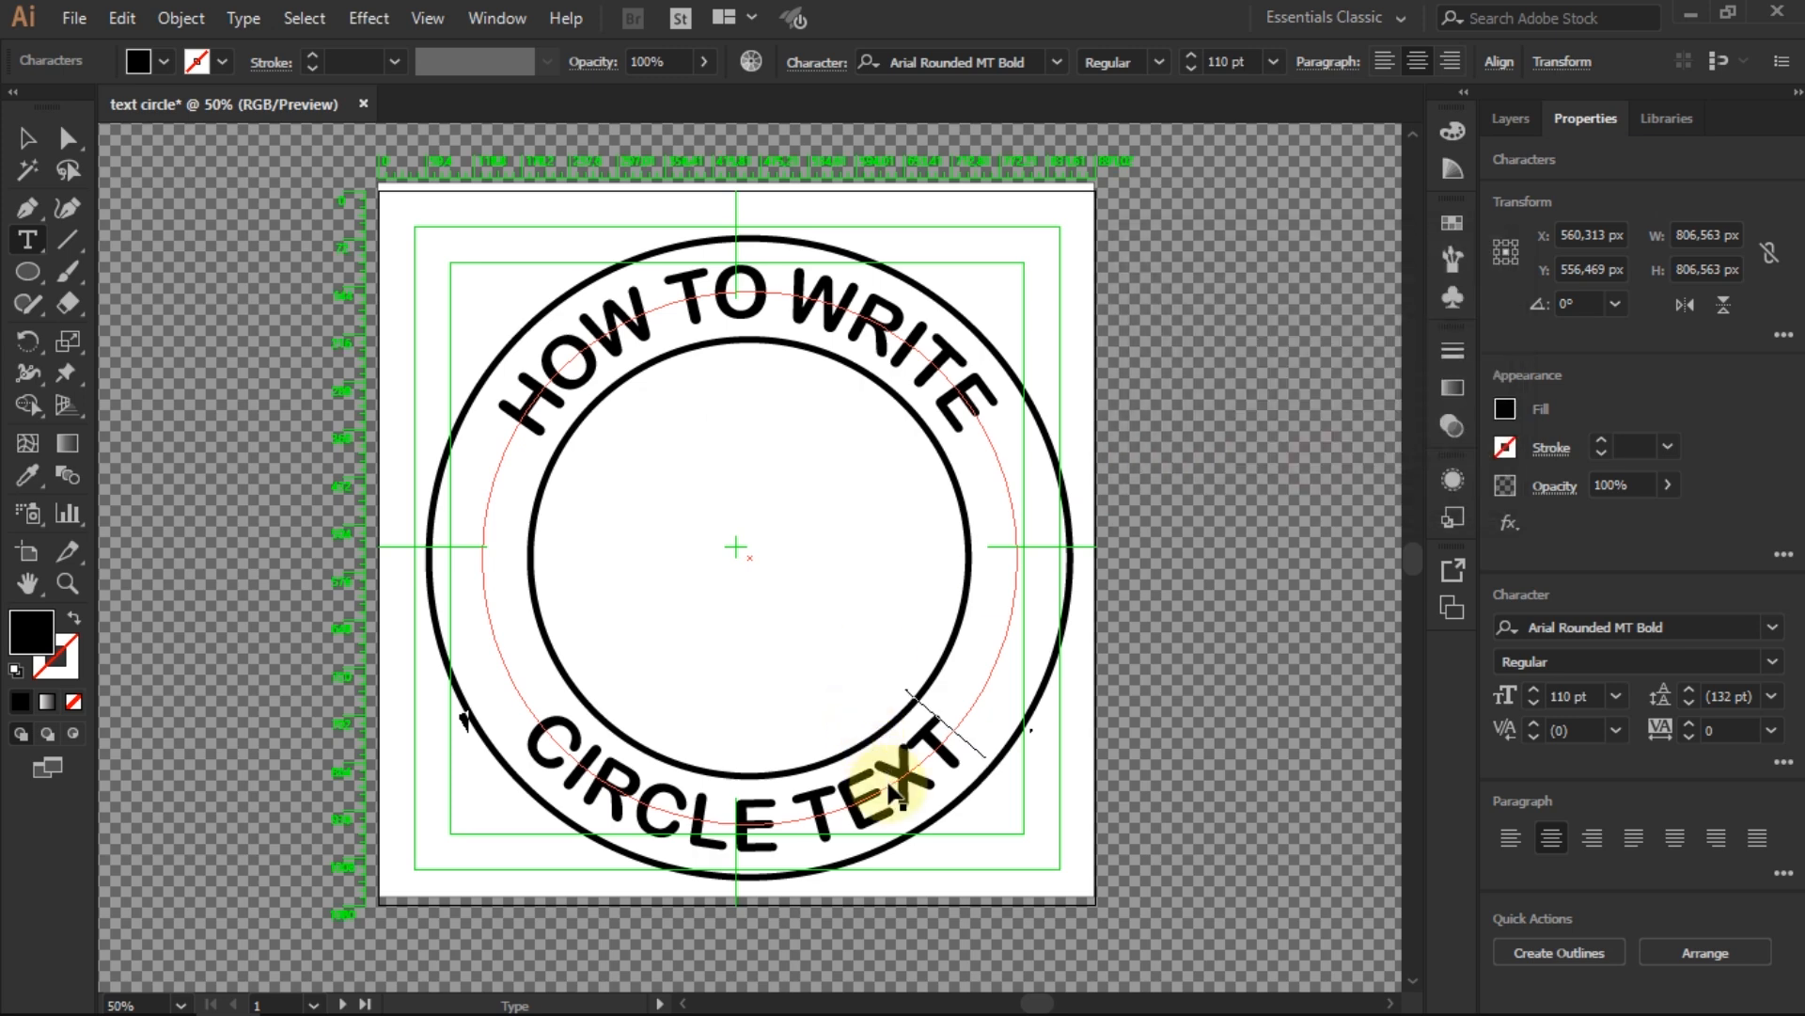
Change the font of the CIRCLE TEXT line to Franklin Gothic Demi
triple_click(888, 781)
click(1772, 627)
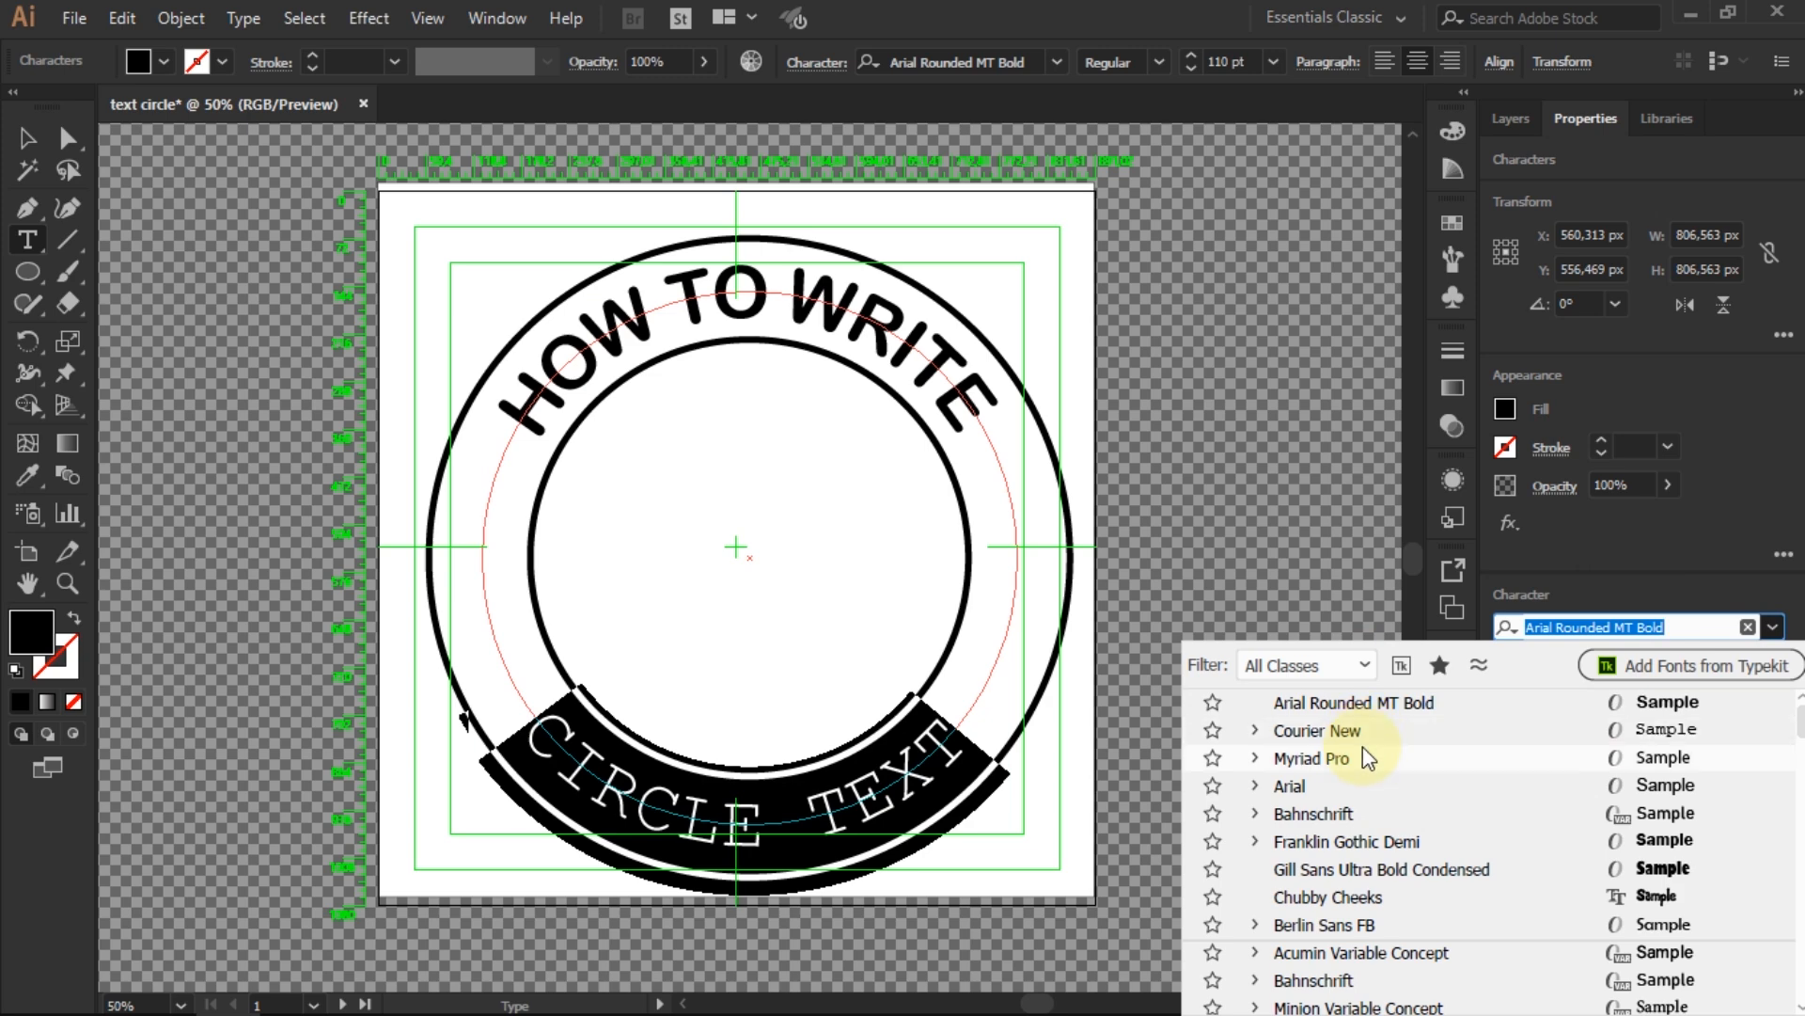
click(1359, 843)
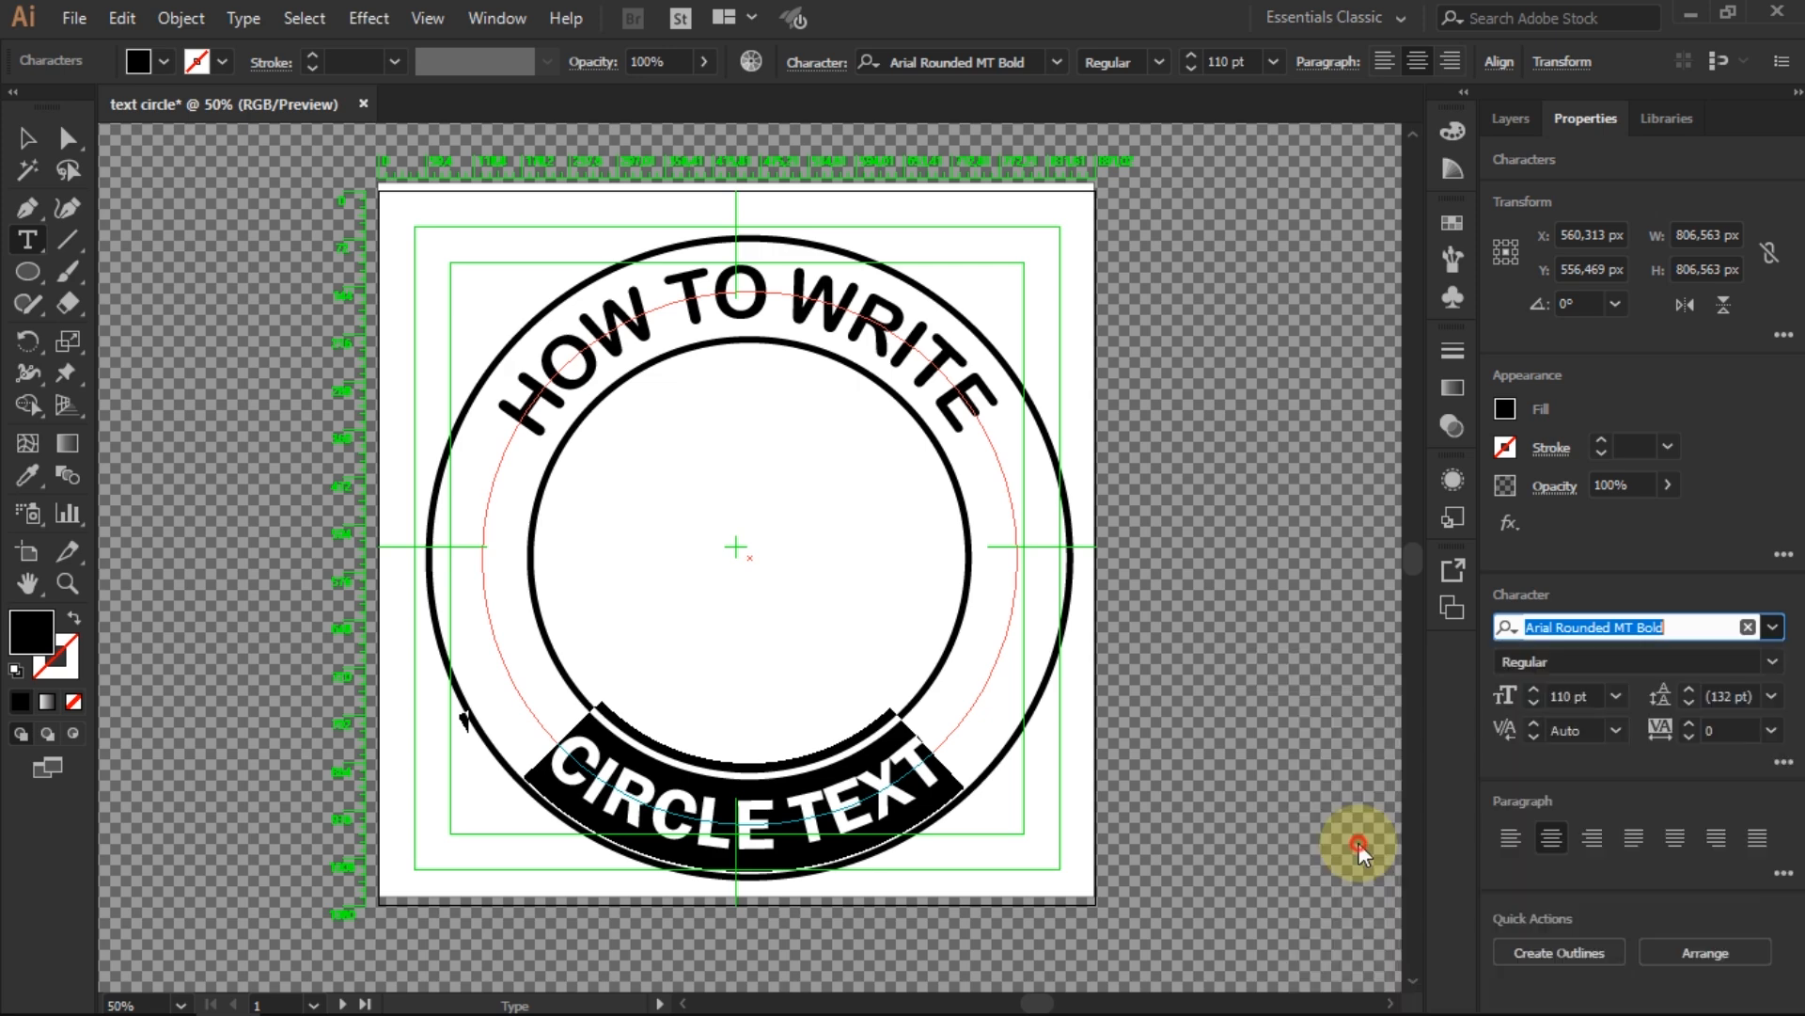
Set the tracking of the CIRCLE TEXT line to 200 and deselect it
click(1771, 697)
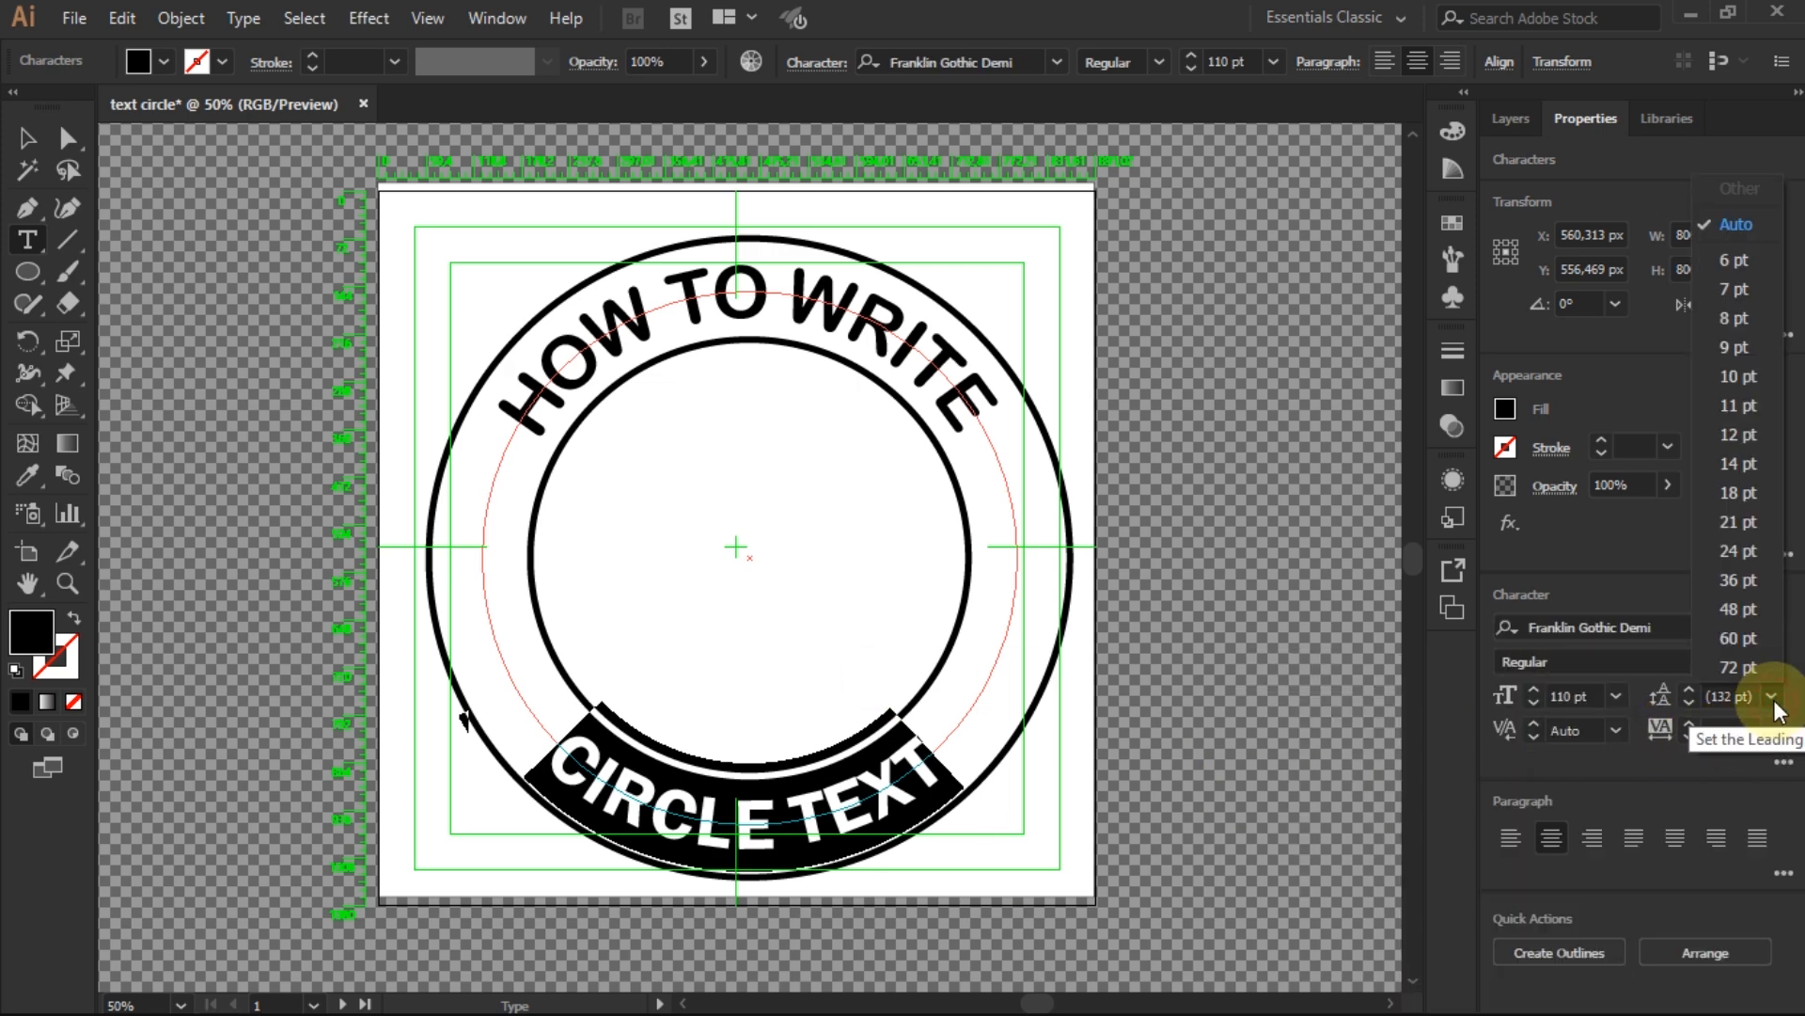
click(1772, 697)
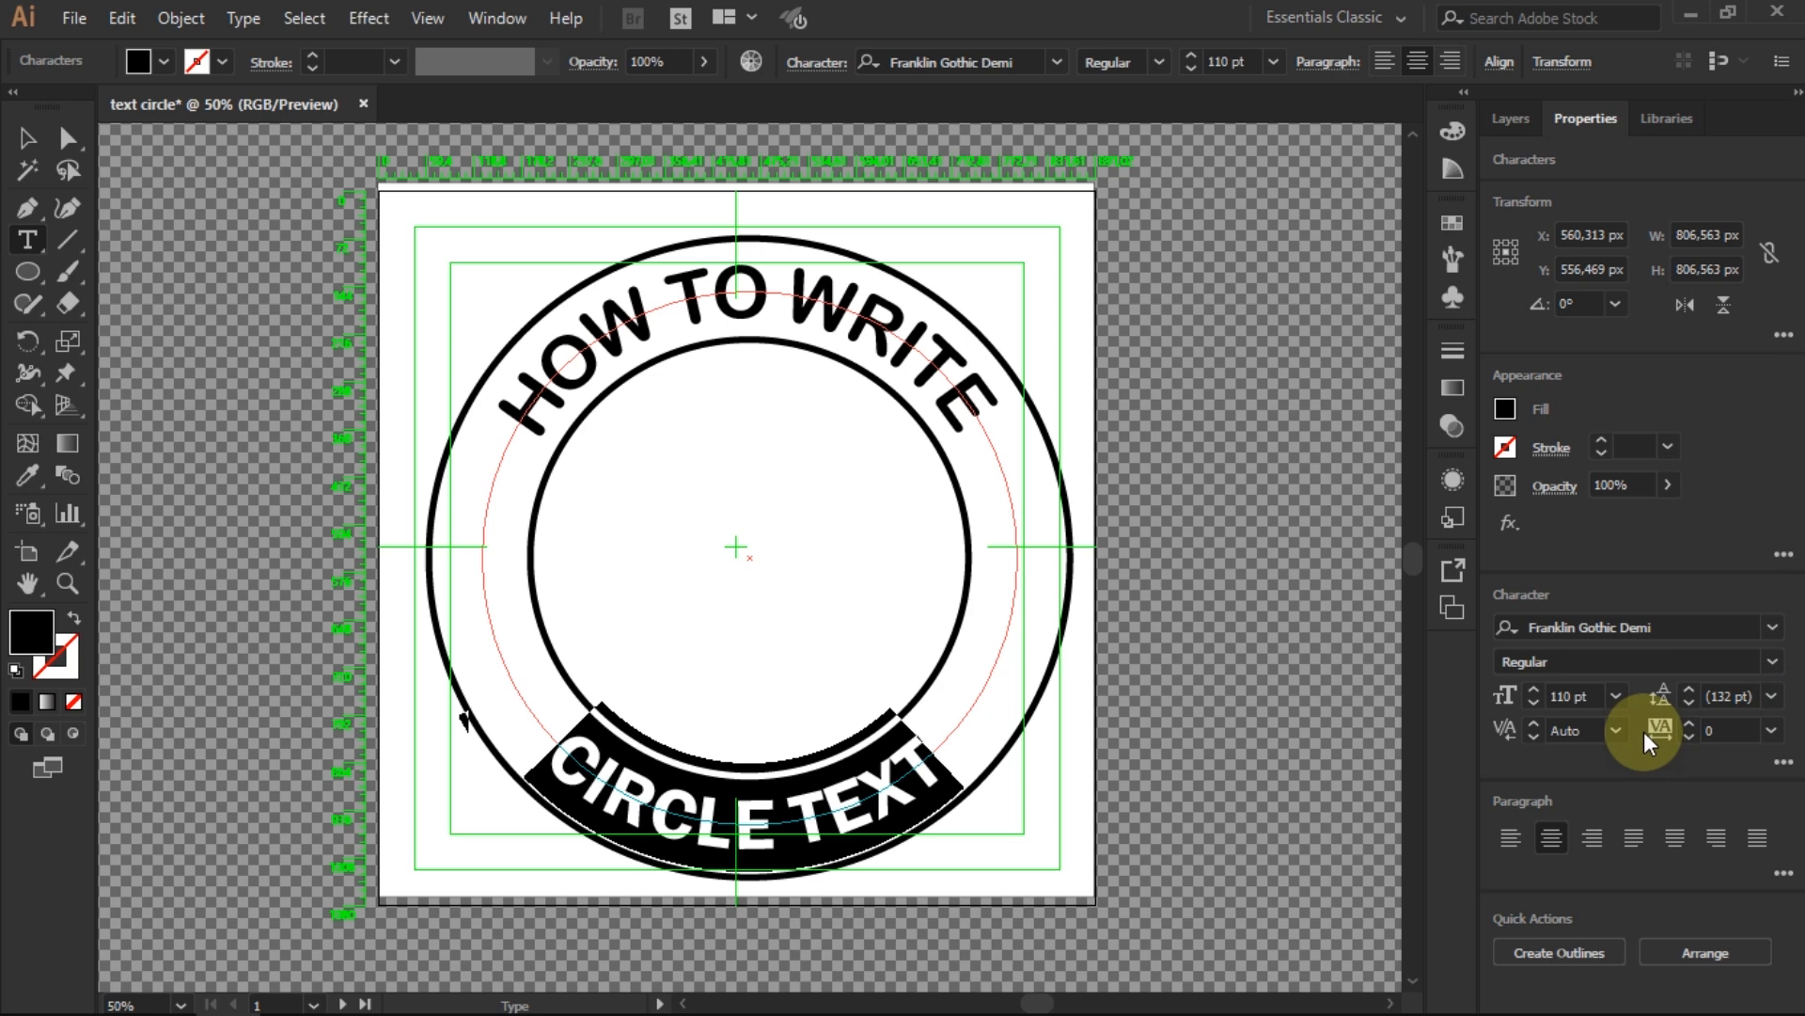
click(1772, 731)
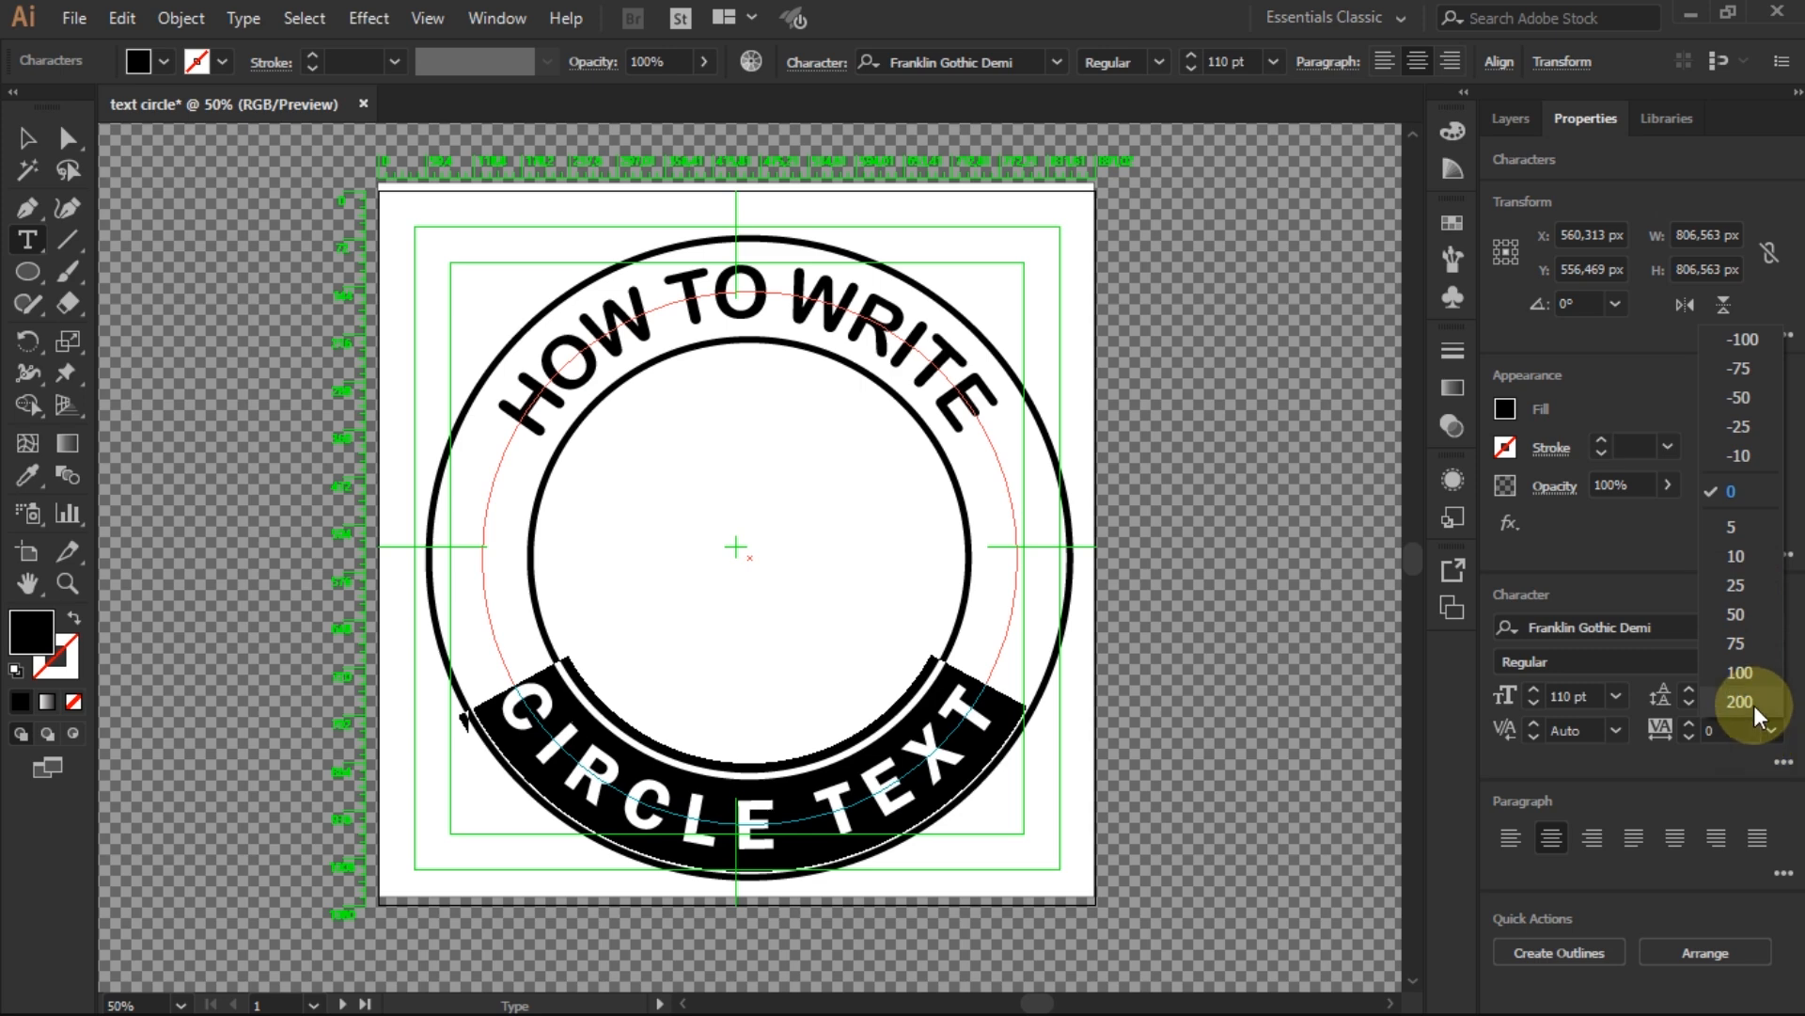
click(1753, 704)
click(26, 139)
click(357, 591)
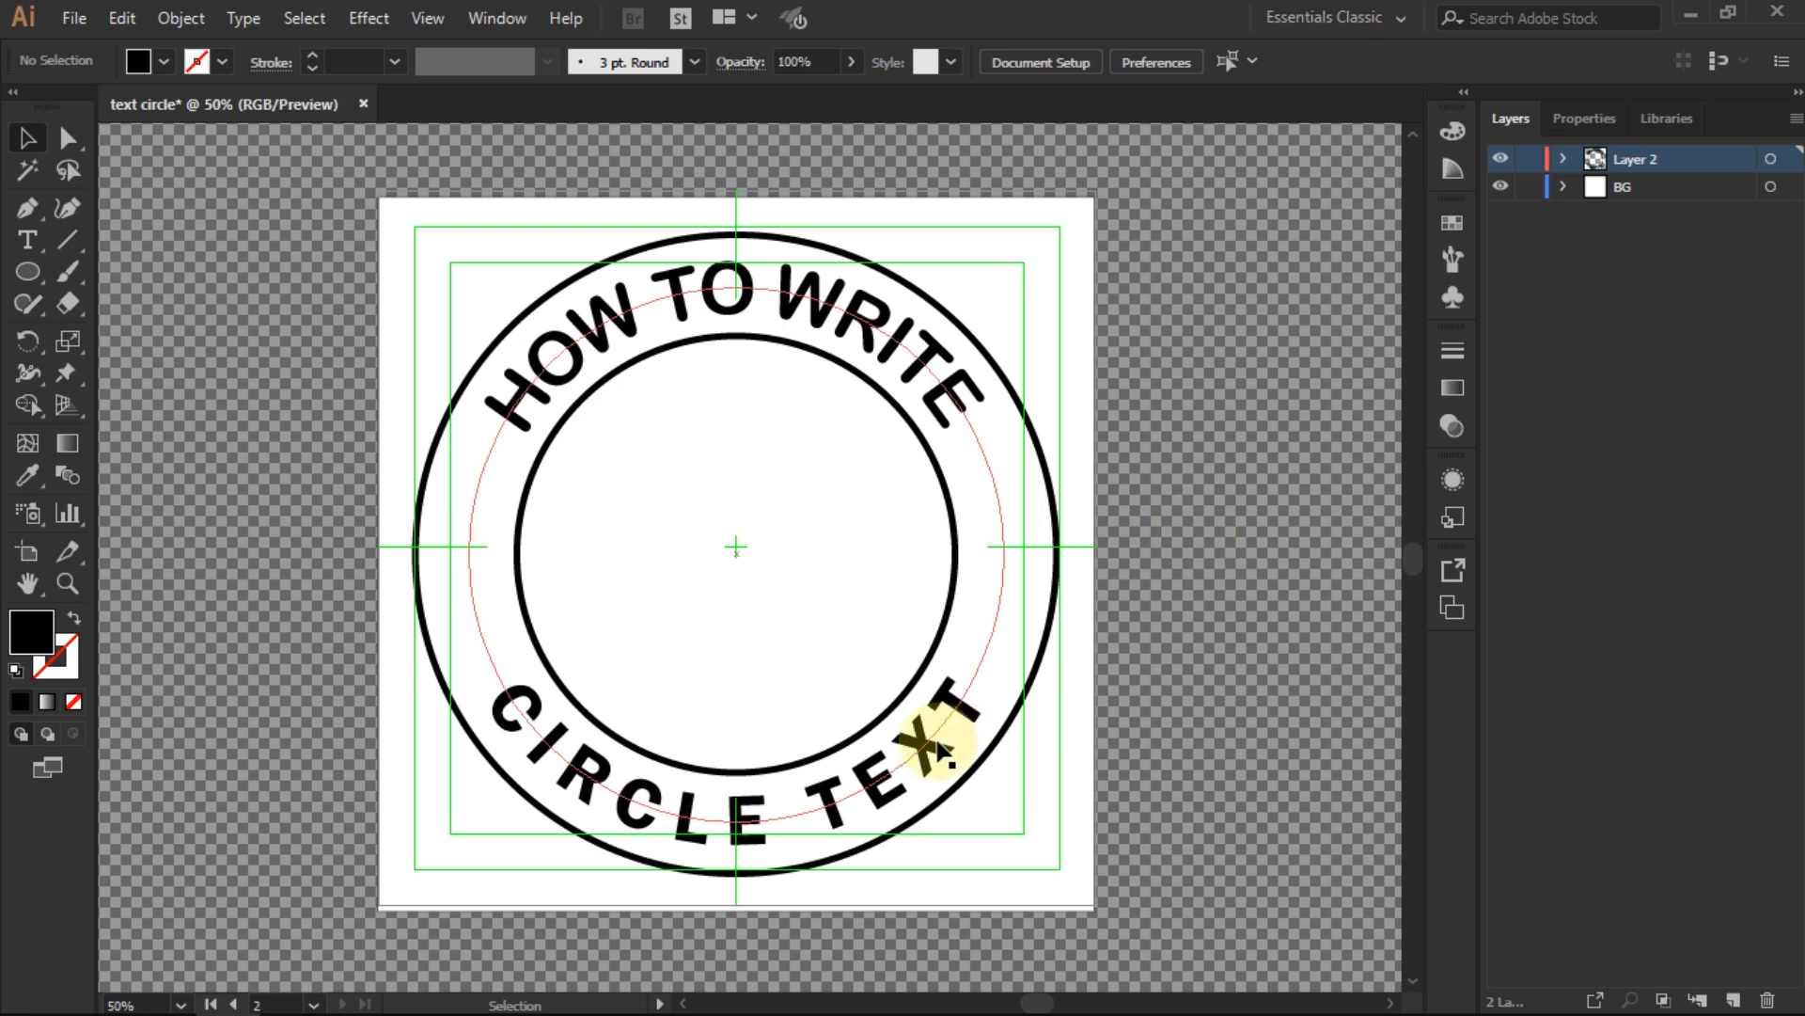
Fill the whole CIRCLE TEXT line with the red swatch
double_click(940, 748)
key(ctrl+a)
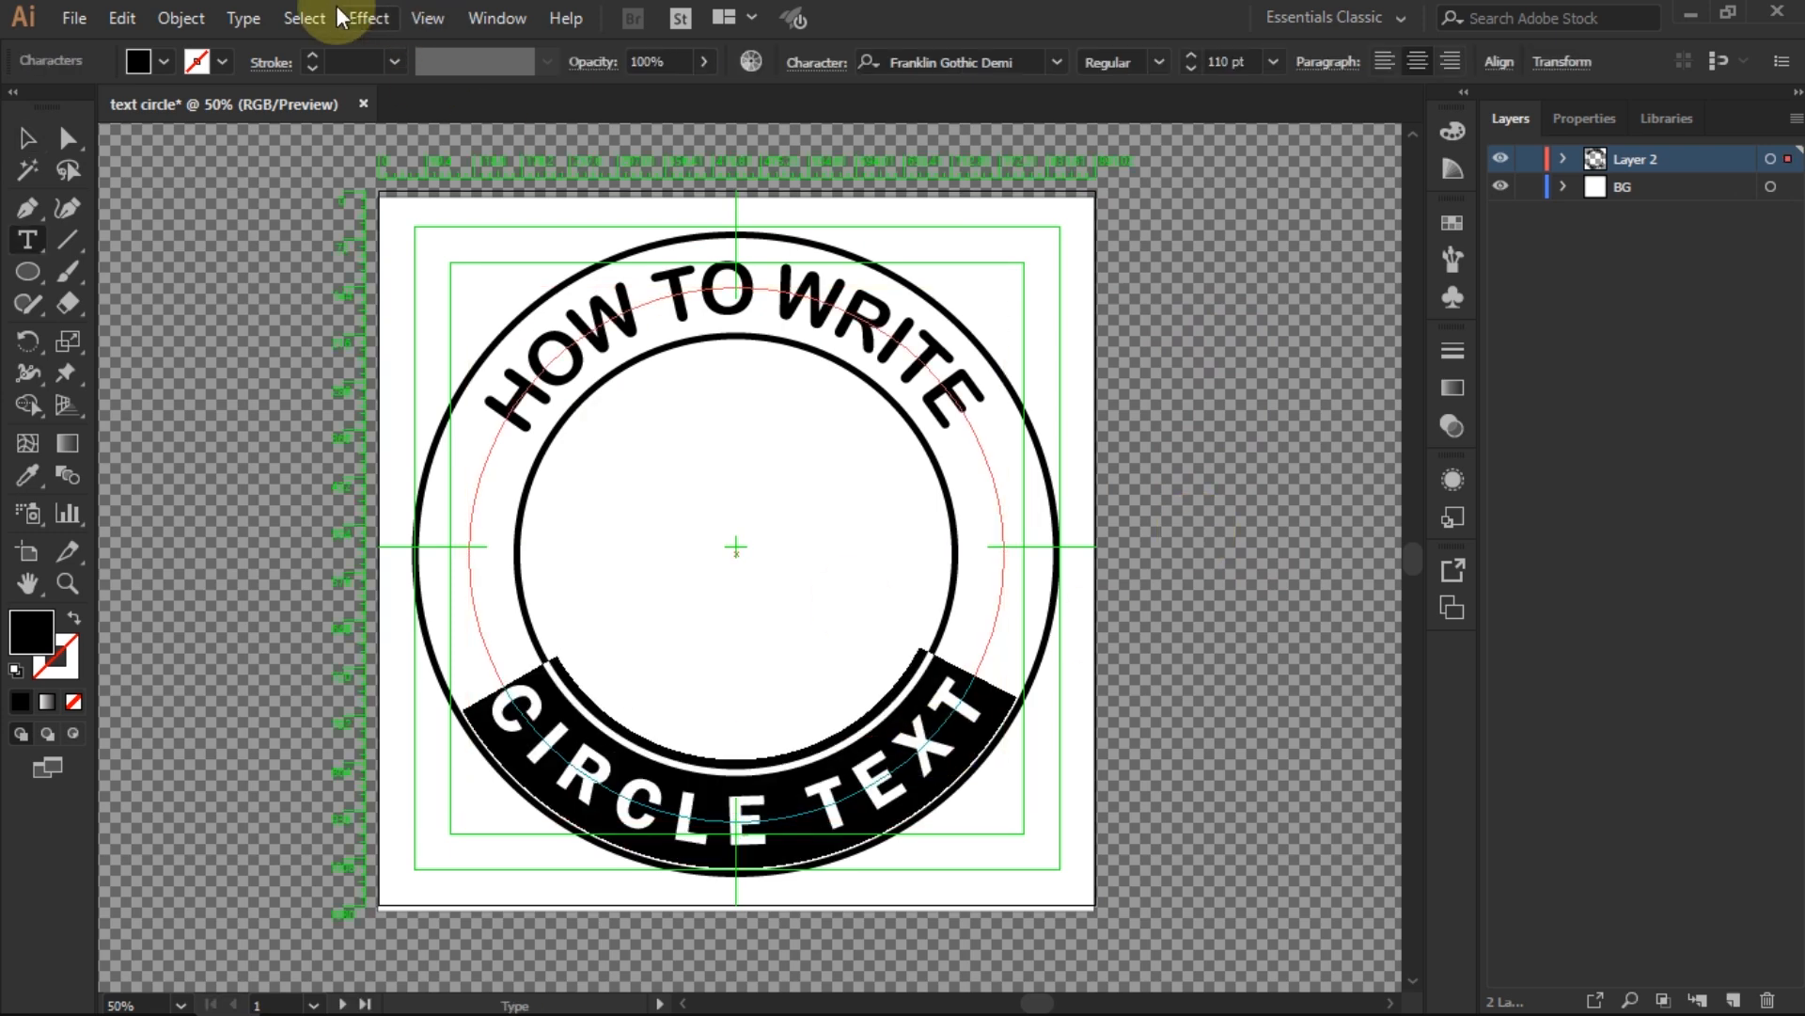
click(1583, 118)
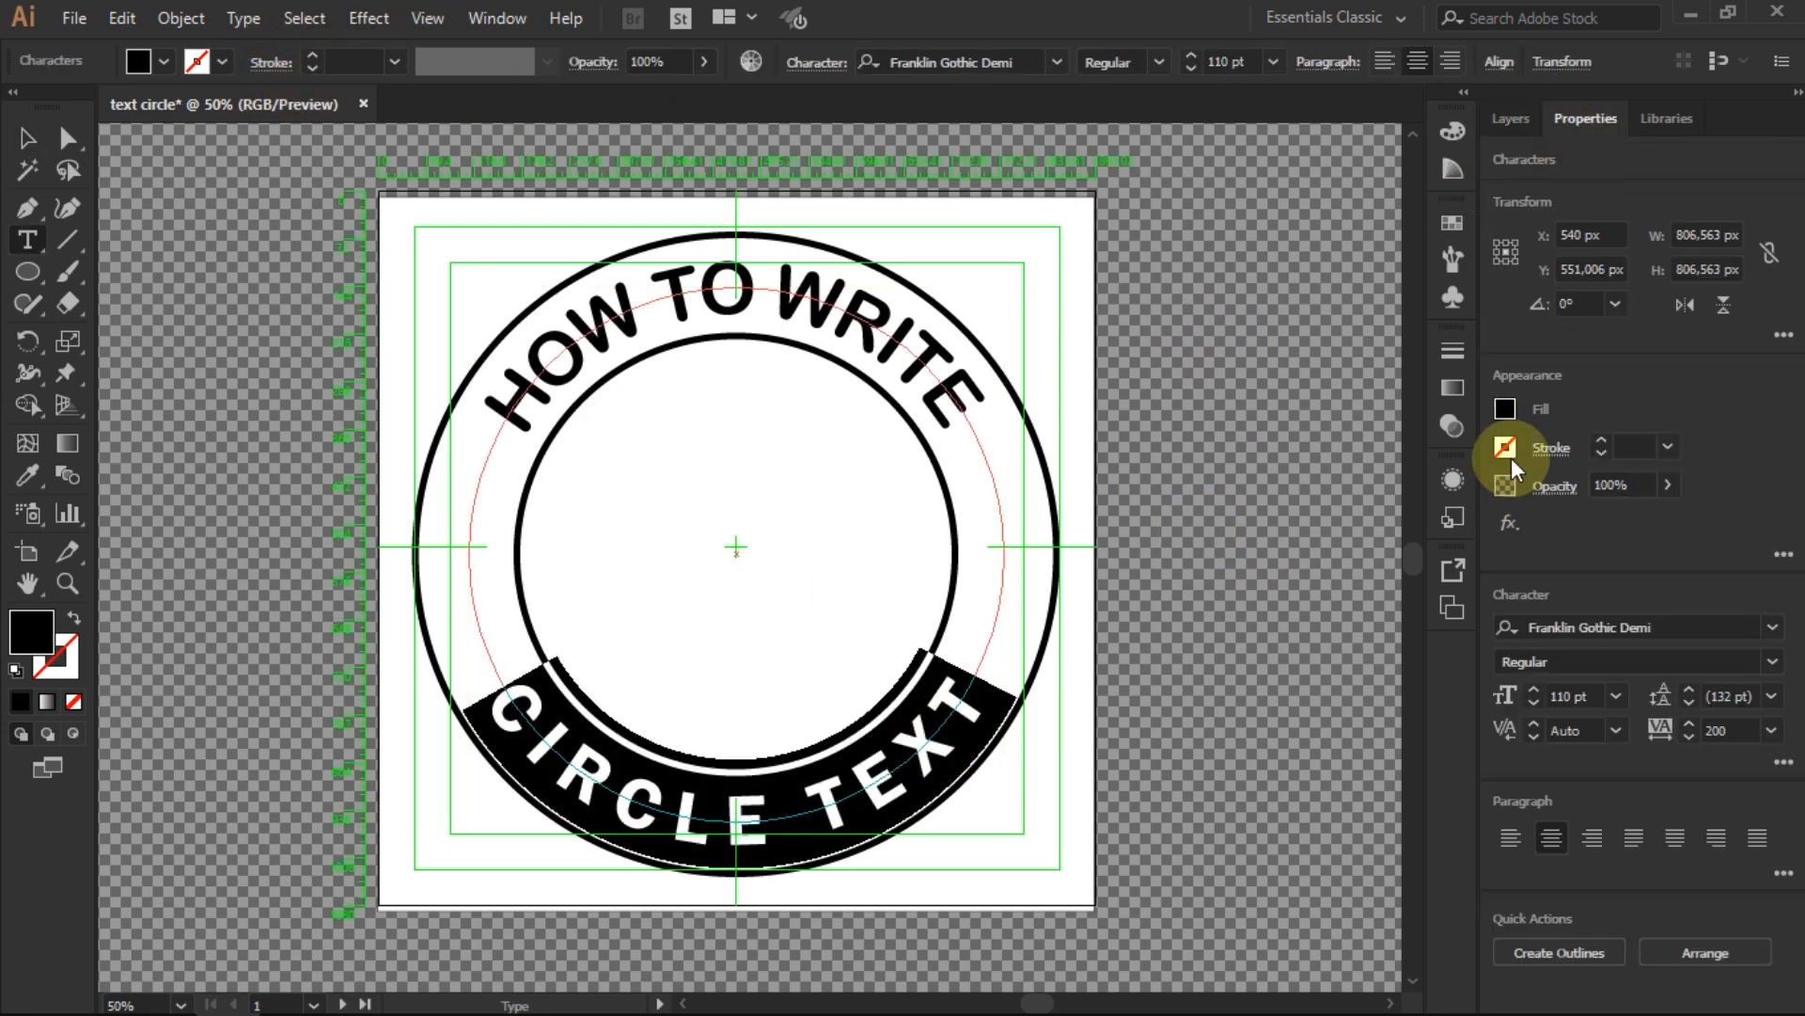
click(1505, 409)
click(1290, 503)
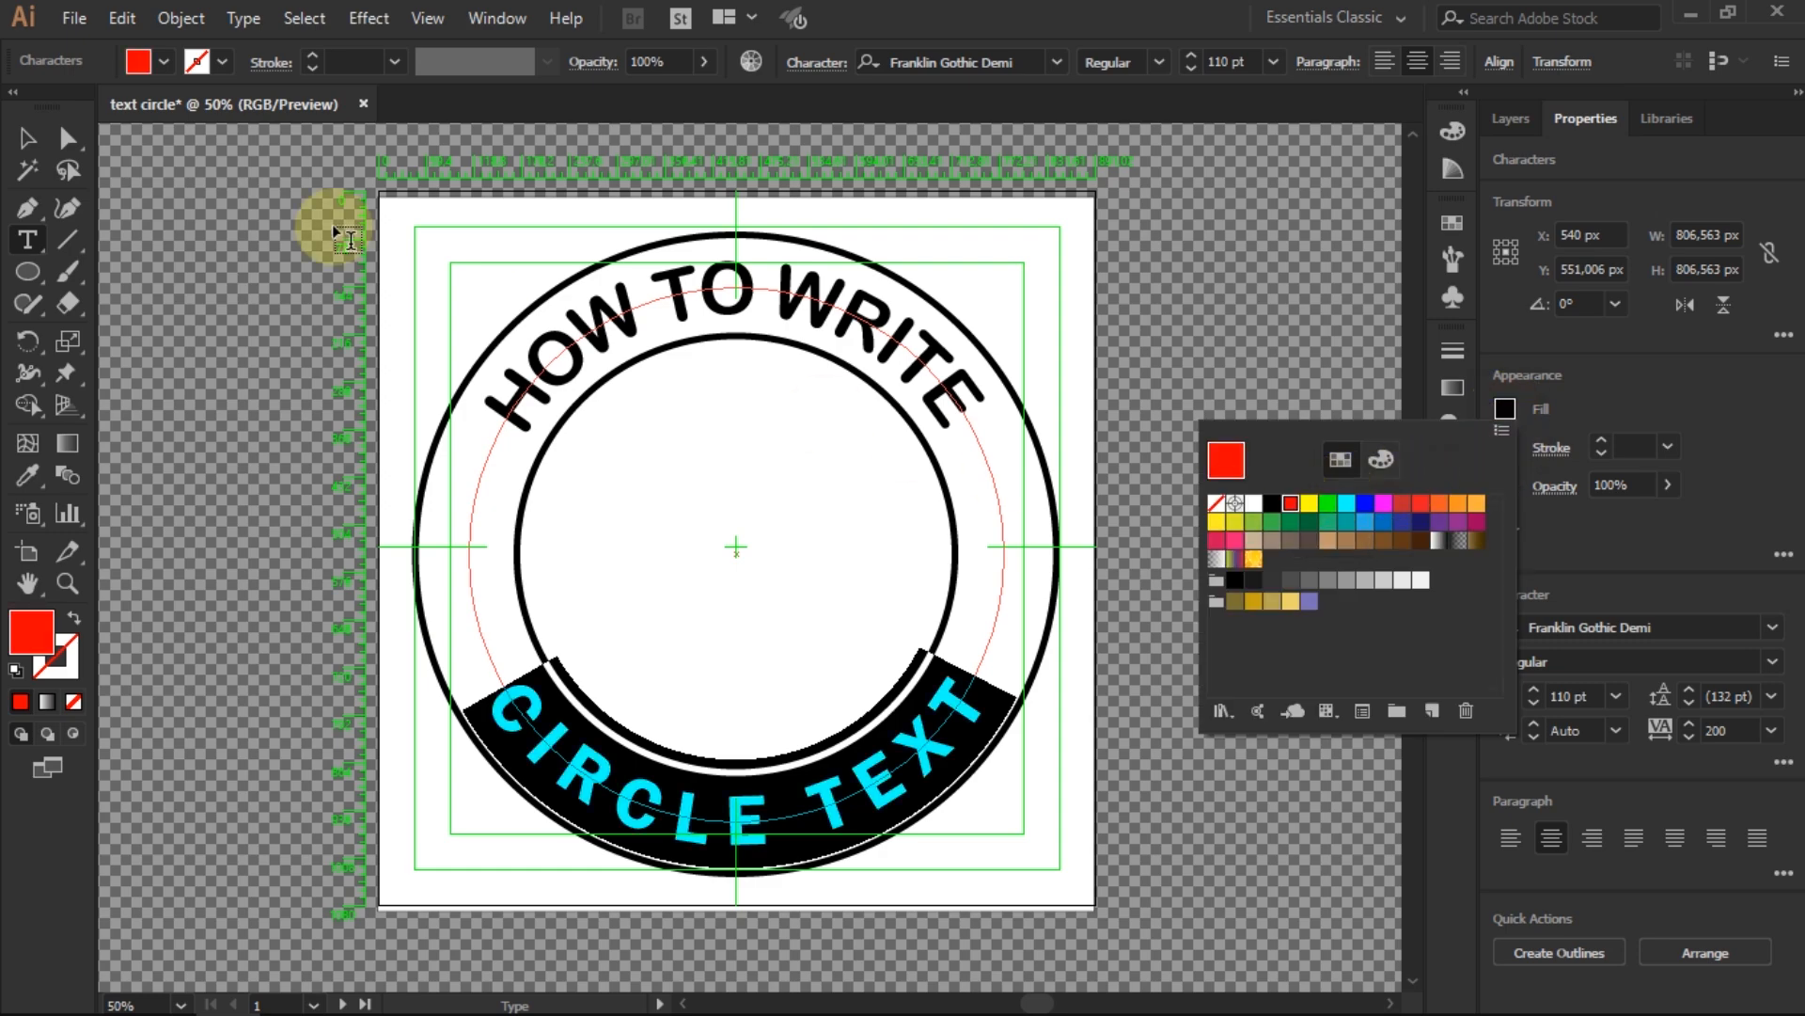
click(34, 139)
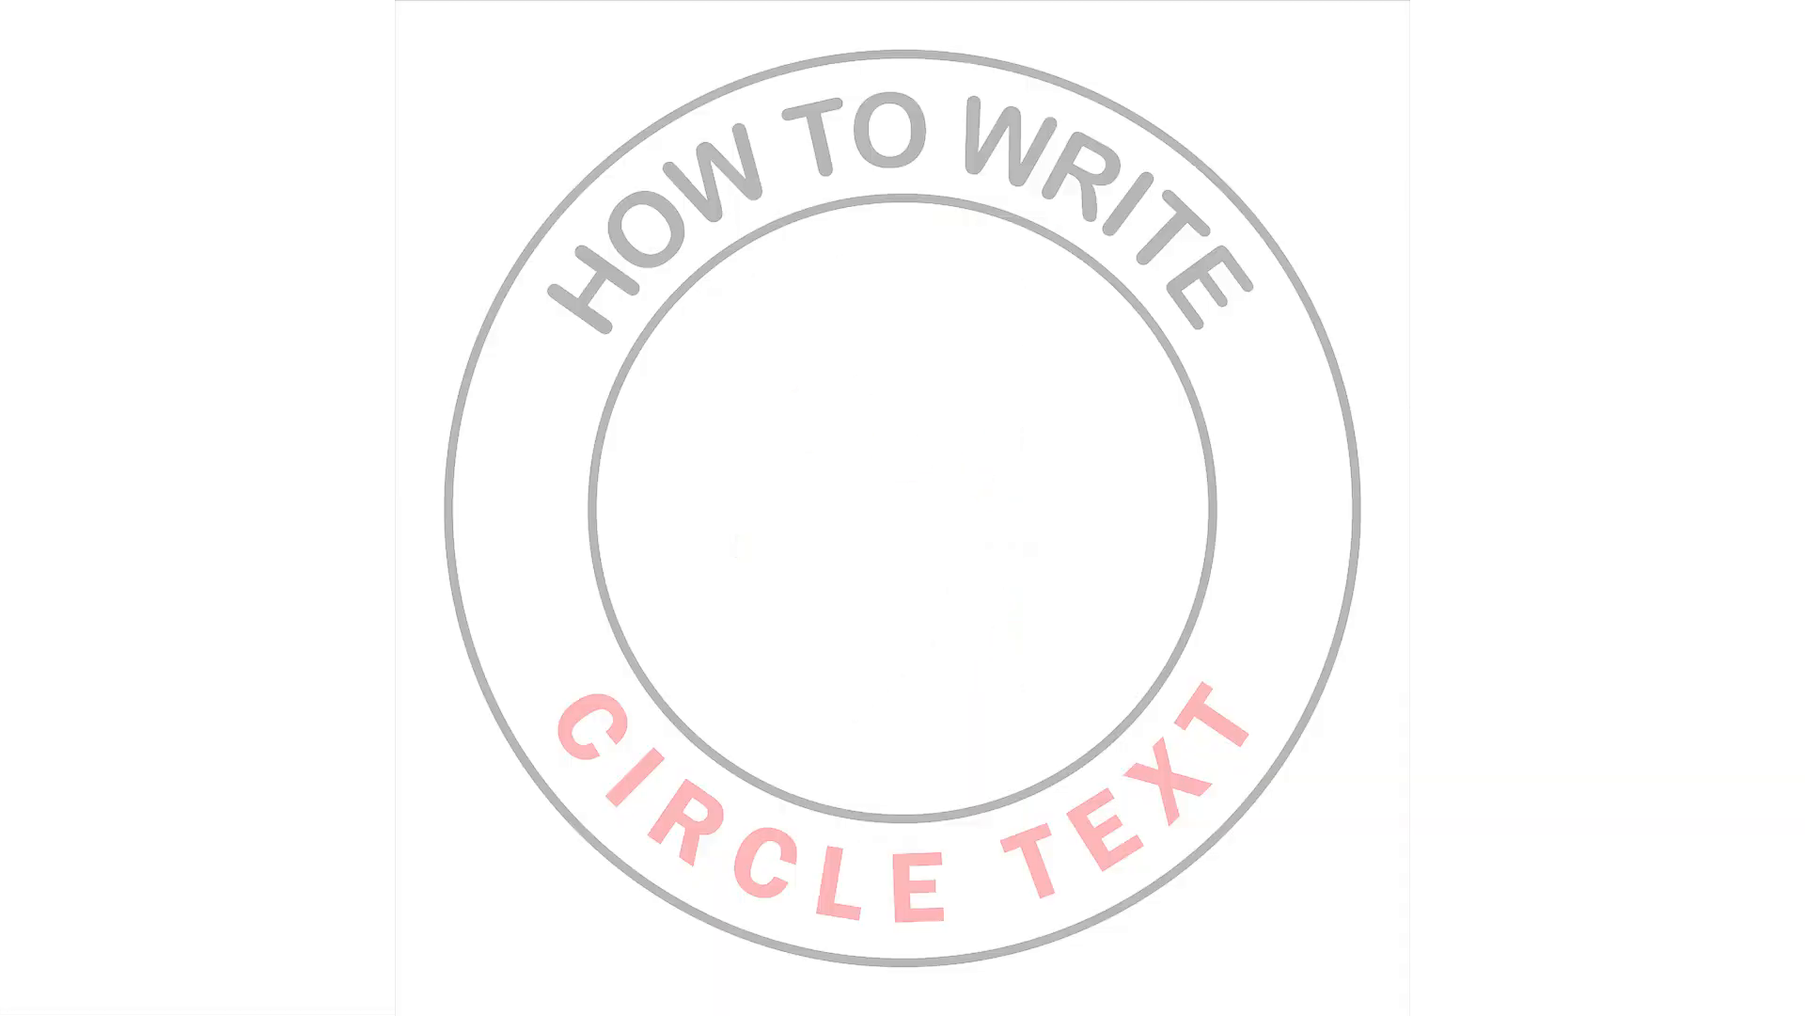